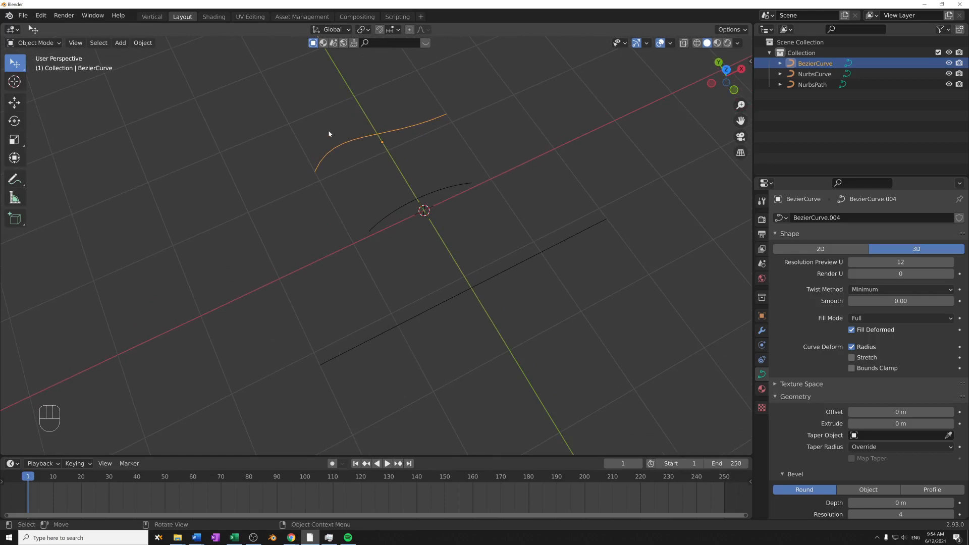
# - Select the Bezier curve, the NURBS curve and the NURBS path in turn to compare the three objects
pyautogui.click(422, 147)
pyautogui.click(371, 139)
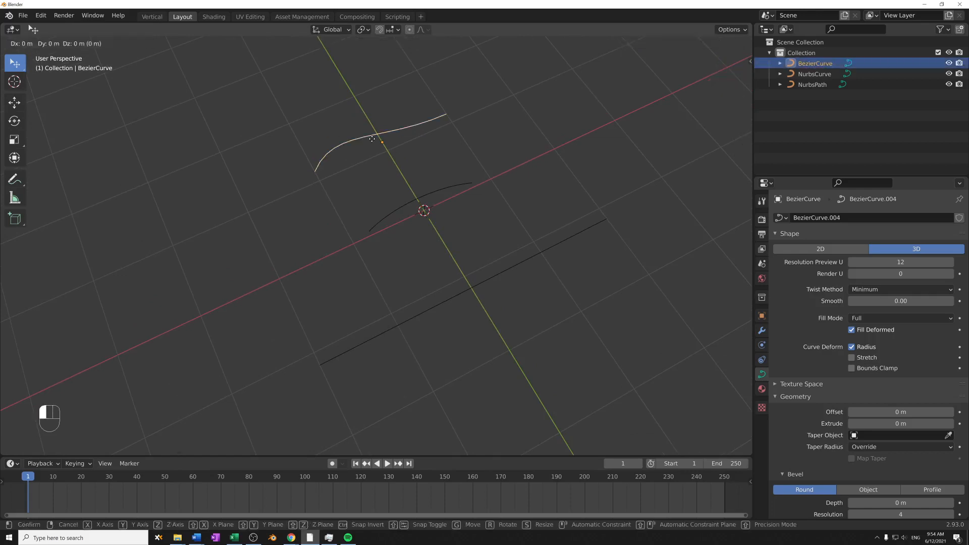
pyautogui.click(430, 200)
pyautogui.click(497, 276)
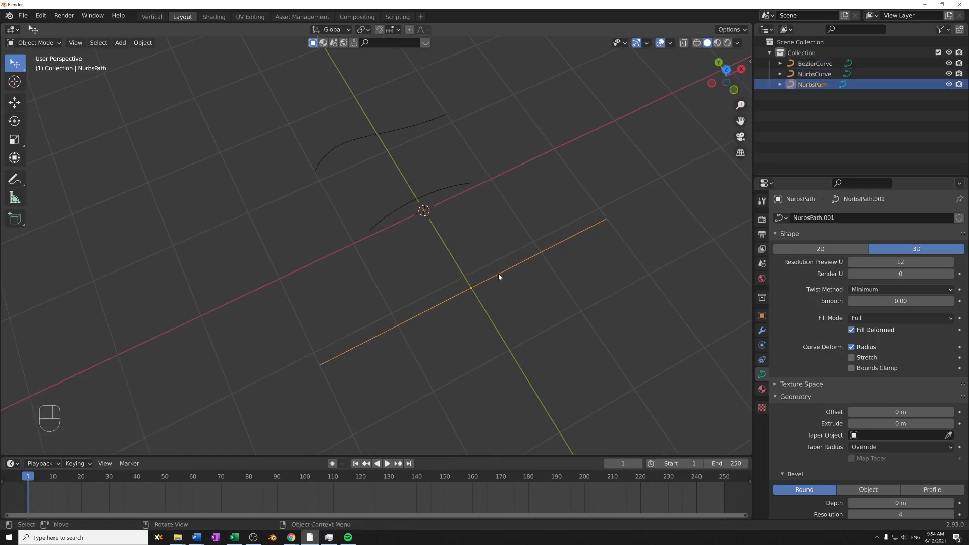
pyautogui.click(814, 64)
pyautogui.click(814, 74)
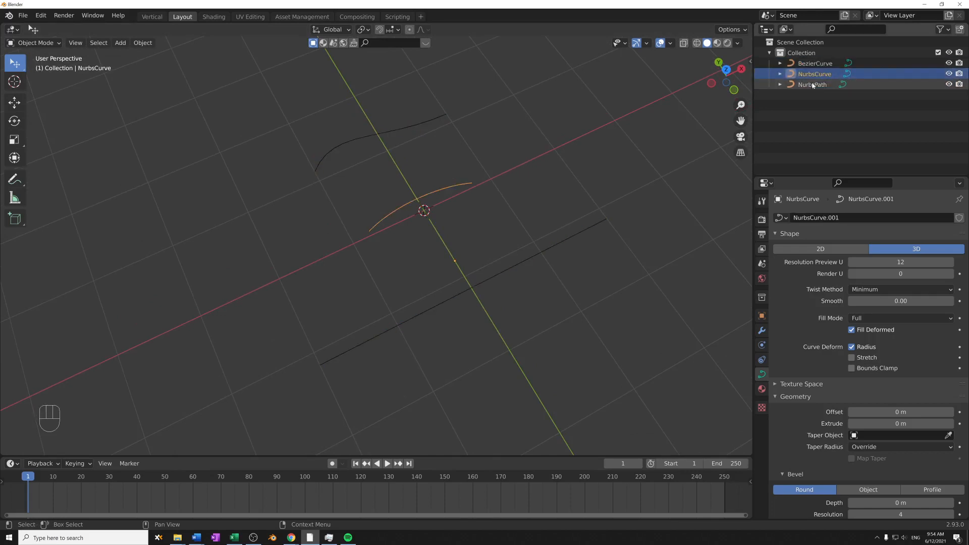
pyautogui.click(813, 85)
pyautogui.click(394, 130)
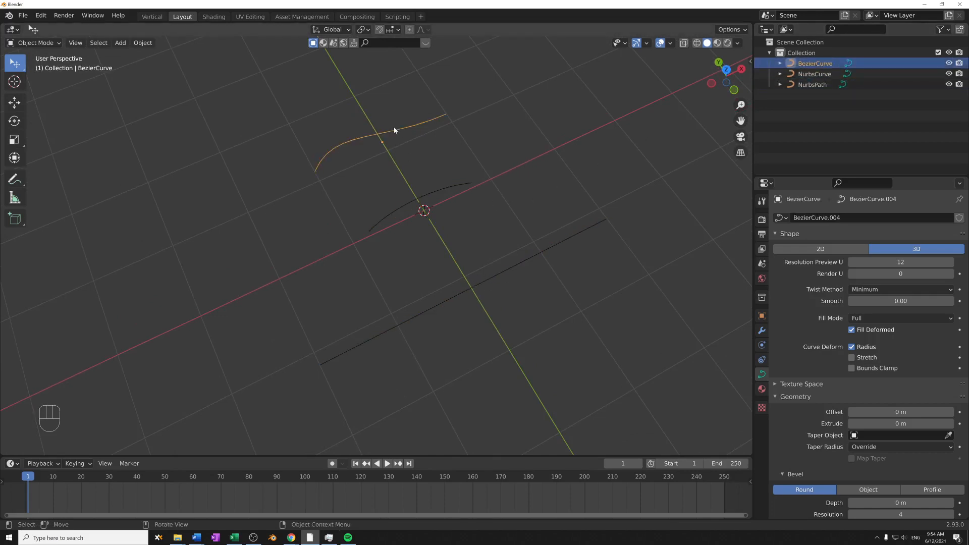
pyautogui.click(457, 191)
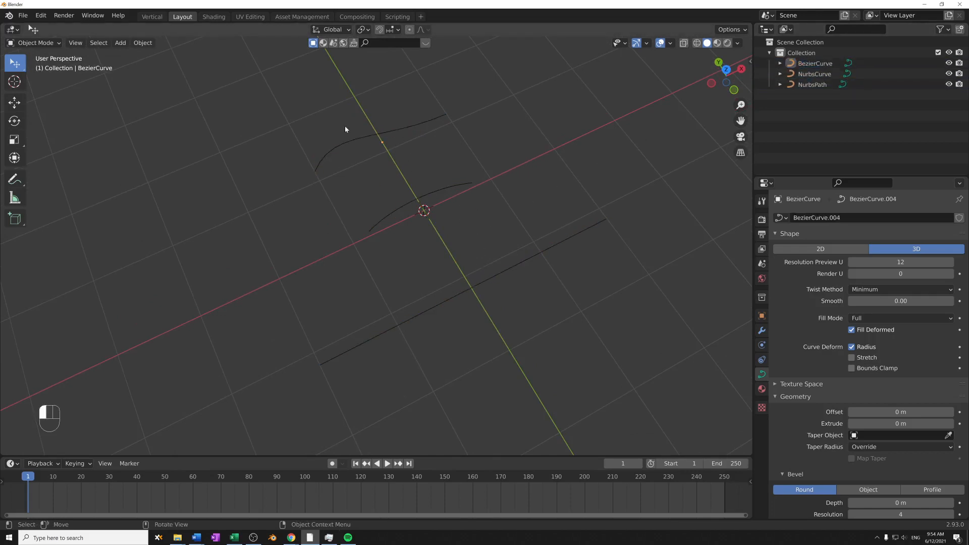
# - Check the object types that can be added, select the Bezier curve and switch to the top orthographic view
pyautogui.hotkey('shift', 'a')
pyautogui.moveTo(412, 238)
pyautogui.click(384, 134)
pyautogui.moveTo(384, 134); pyautogui.dragTo(439, 206, button='middle')
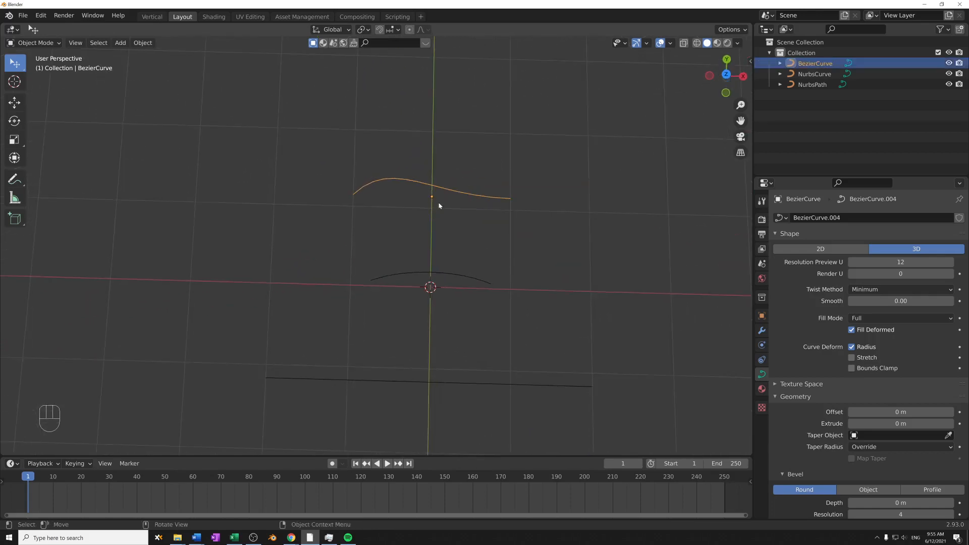
pyautogui.press('KP_7')
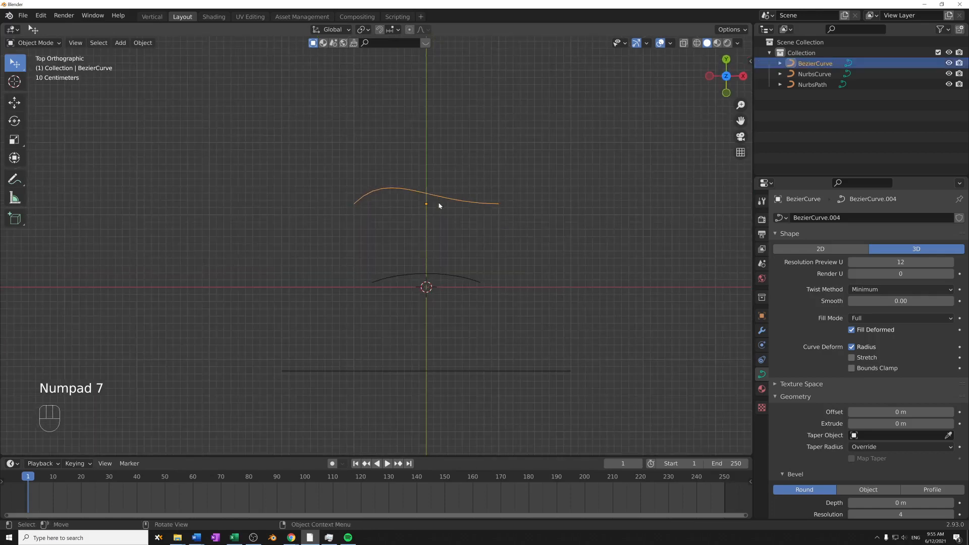
# - Try moving, rotating and scaling the NURBS curve as a whole object, cancelling each transform
pyautogui.click(417, 275)
pyautogui.keyDown('shift'); pyautogui.moveTo(500, 244); pyautogui.dragTo(471, 210, button='middle'); pyautogui.keyUp('shift')
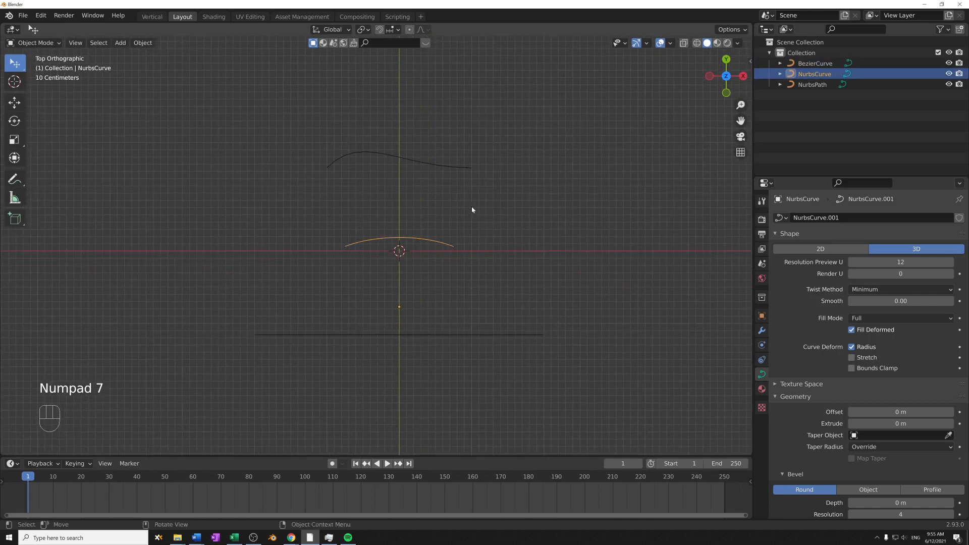
pyautogui.press('g')
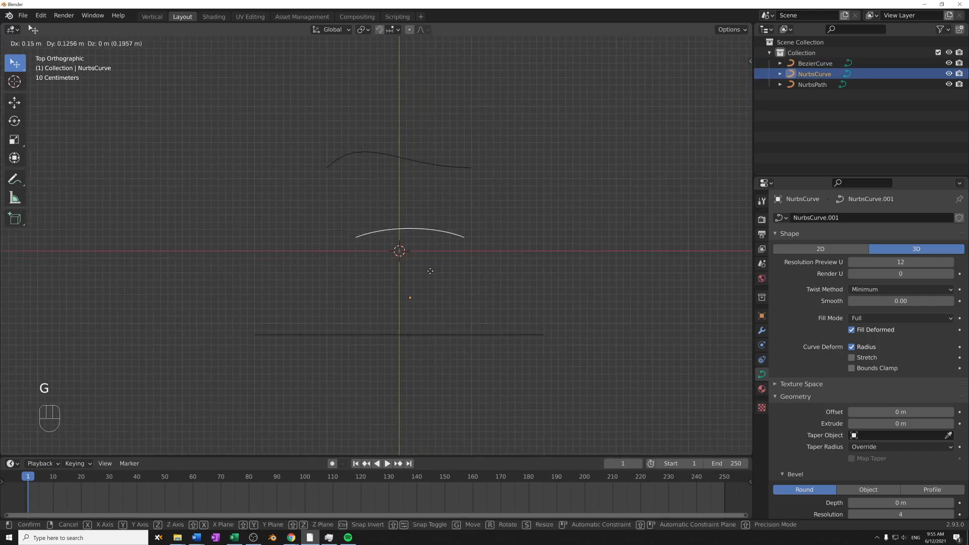
pyautogui.rightClick(483, 321)
pyautogui.press('r')
pyautogui.rightClick(487, 357)
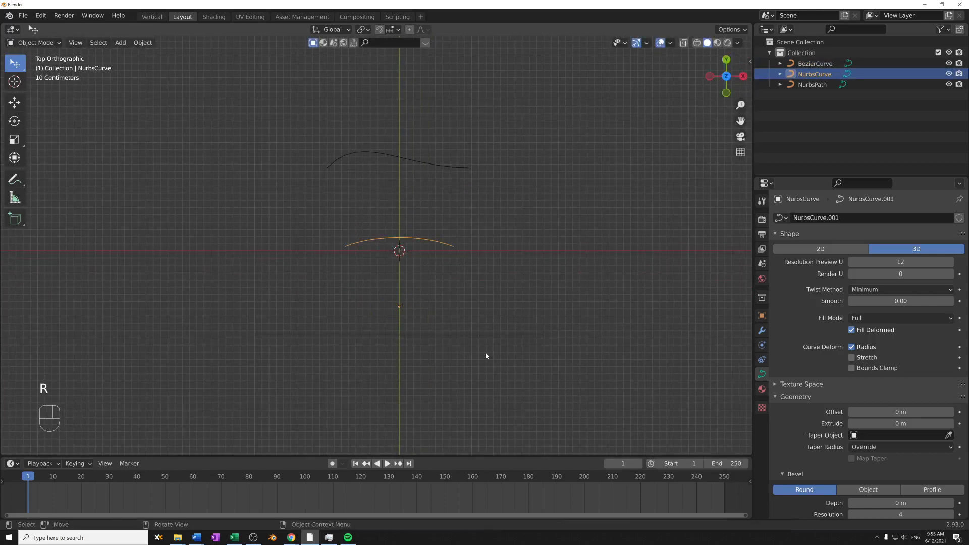
pyautogui.press('s')
pyautogui.rightClick(404, 255)
pyautogui.click(379, 213)
pyautogui.click(411, 171)
pyautogui.keyDown('shift'); pyautogui.moveTo(422, 180); pyautogui.dragTo(438, 191, button='middle'); pyautogui.keyUp('shift')
pyautogui.click(400, 146)
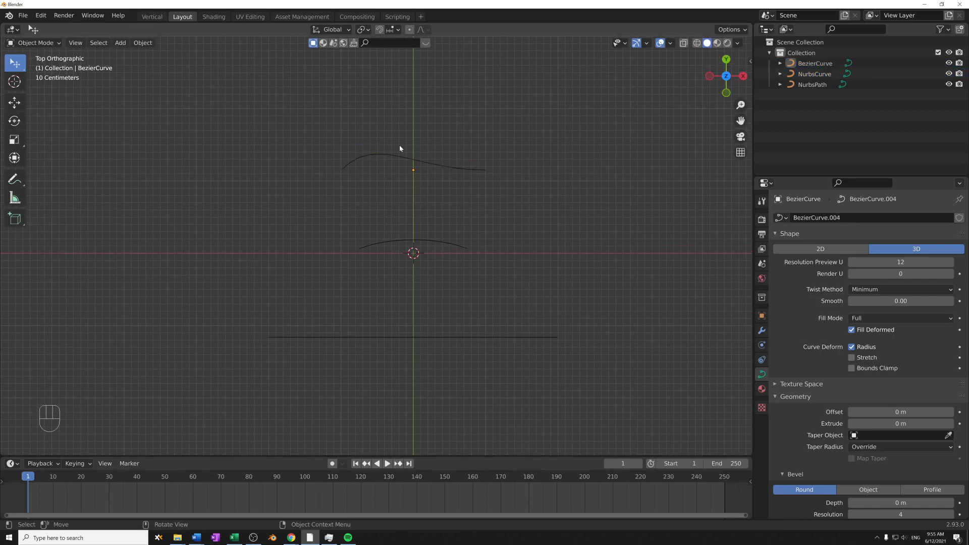
pyautogui.click(424, 242)
pyautogui.click(419, 332)
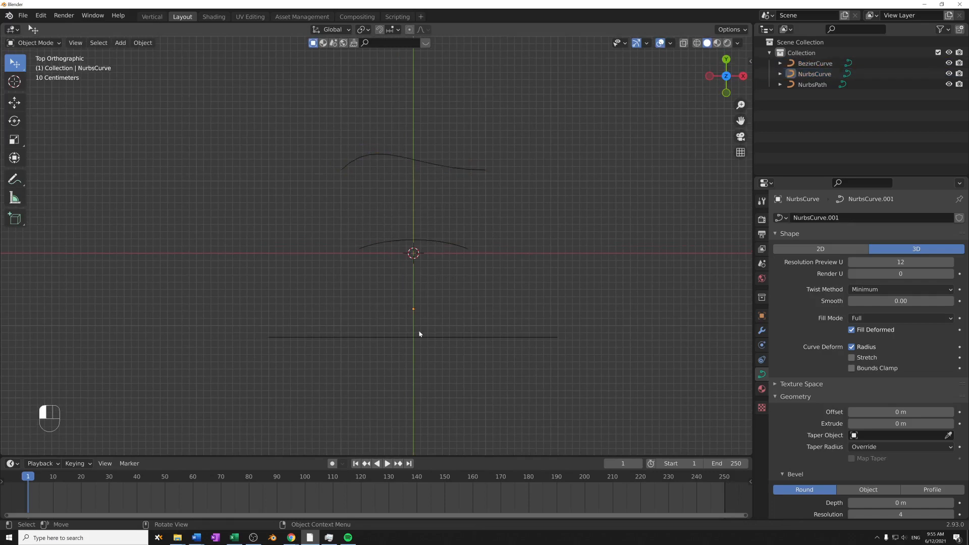
# - Open the Bezier curve in Edit Mode and select each of its end control points to examine their handles
pyautogui.click(425, 164)
pyautogui.keyDown('shift'); pyautogui.moveTo(426, 165); pyautogui.dragTo(436, 184, button='middle'); pyautogui.keyUp('shift')
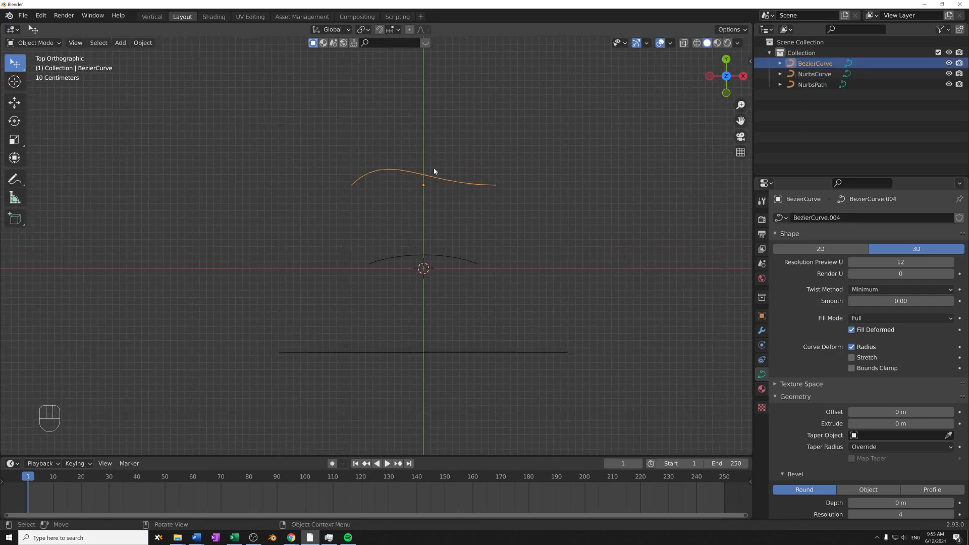
pyautogui.press('Tab')
pyautogui.moveTo(264, 155); pyautogui.dragTo(365, 192)
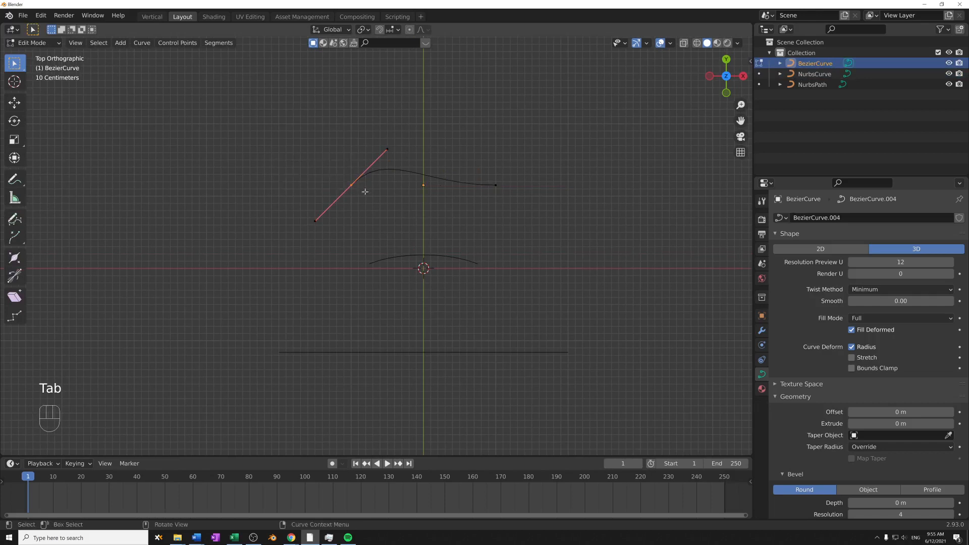
pyautogui.moveTo(470, 150); pyautogui.dragTo(555, 242)
pyautogui.moveTo(327, 157); pyautogui.dragTo(375, 211)
pyautogui.moveTo(218, 122); pyautogui.dragTo(352, 211)
pyautogui.click(496, 185)
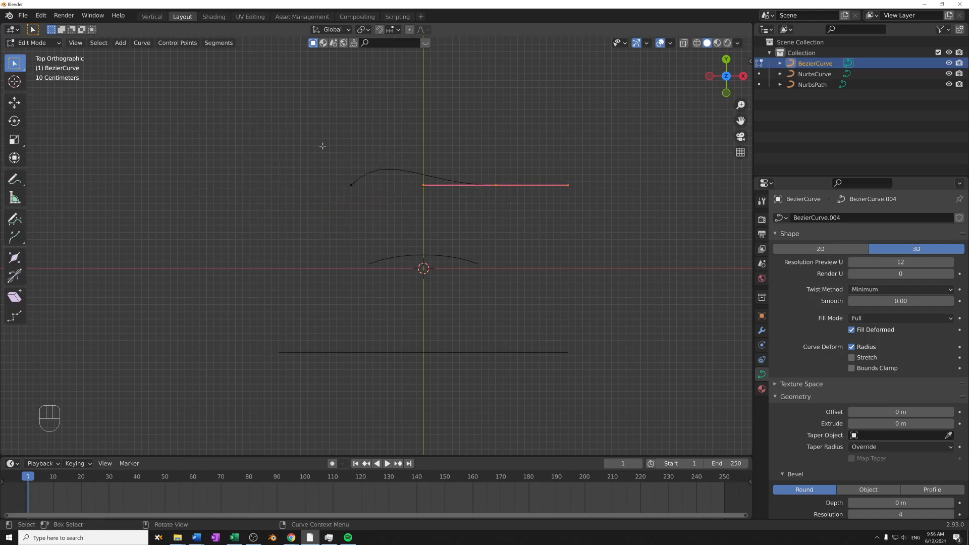
pyautogui.click(351, 214)
# - Subdivide the Bezier curve between its two end points, inspect the new middle control point and return to Object Mode
pyautogui.moveTo(265, 132); pyautogui.dragTo(527, 240)
pyautogui.rightClick(452, 211)
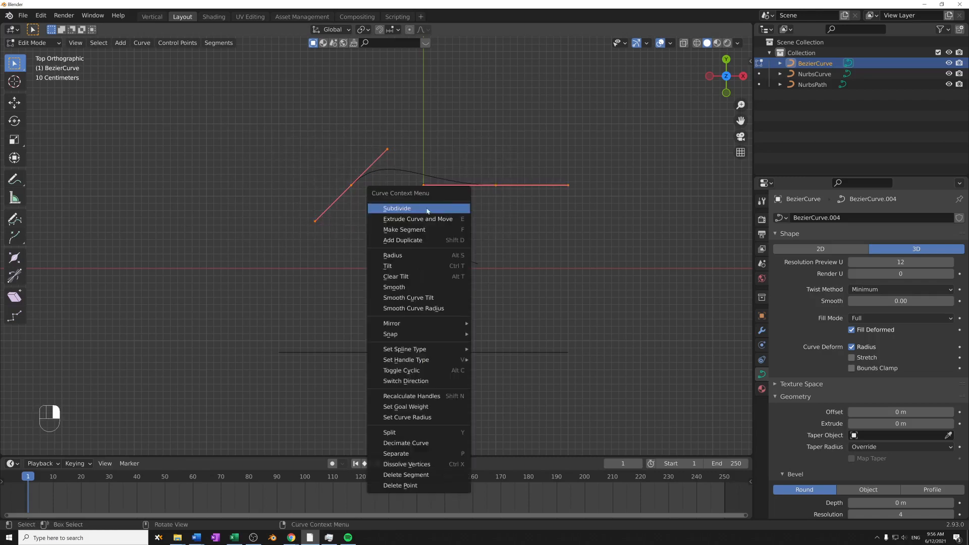
pyautogui.click(427, 211)
pyautogui.click(408, 173)
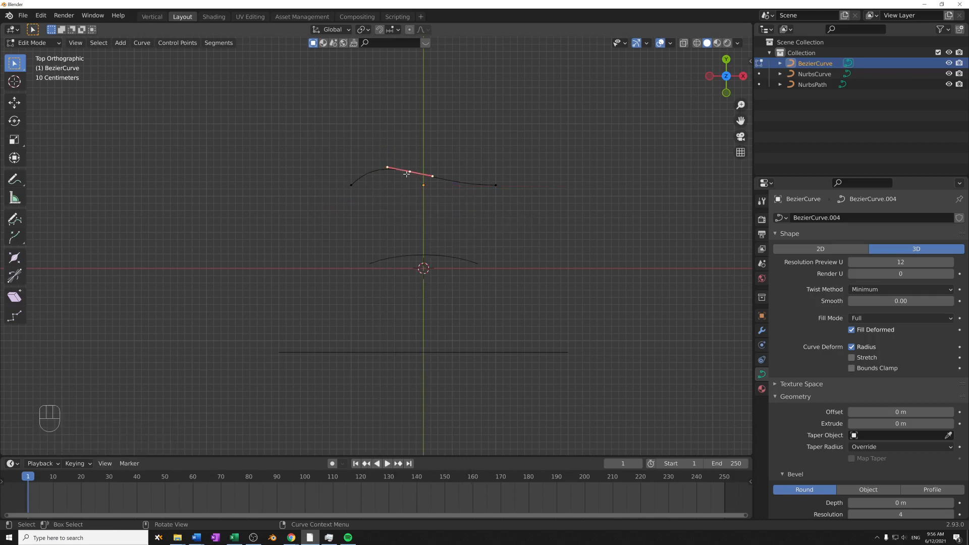
pyautogui.scroll(3, 406, 155)
pyautogui.keyDown('shift'); pyautogui.moveTo(409, 190); pyautogui.dragTo(386, 275, button='middle'); pyautogui.keyUp('shift')
pyautogui.scroll(5, 394, 271)
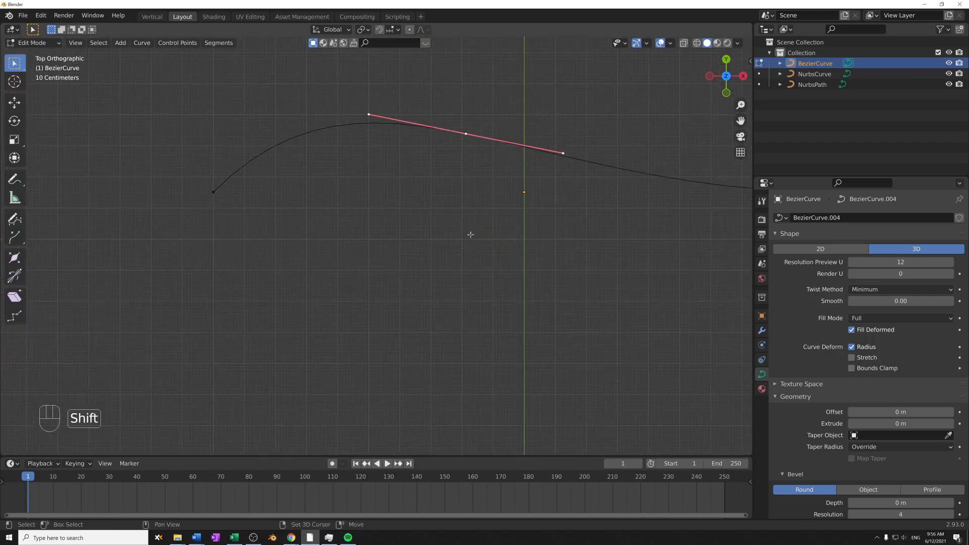
pyautogui.keyDown('shift'); pyautogui.moveTo(469, 233); pyautogui.dragTo(433, 275, button='middle'); pyautogui.keyUp('shift')
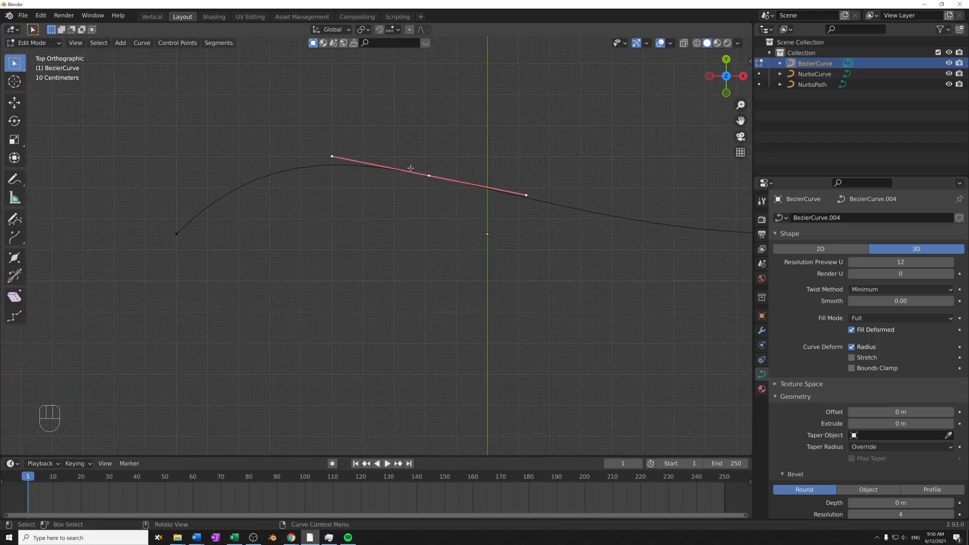
pyautogui.scroll(-3, 538, 195)
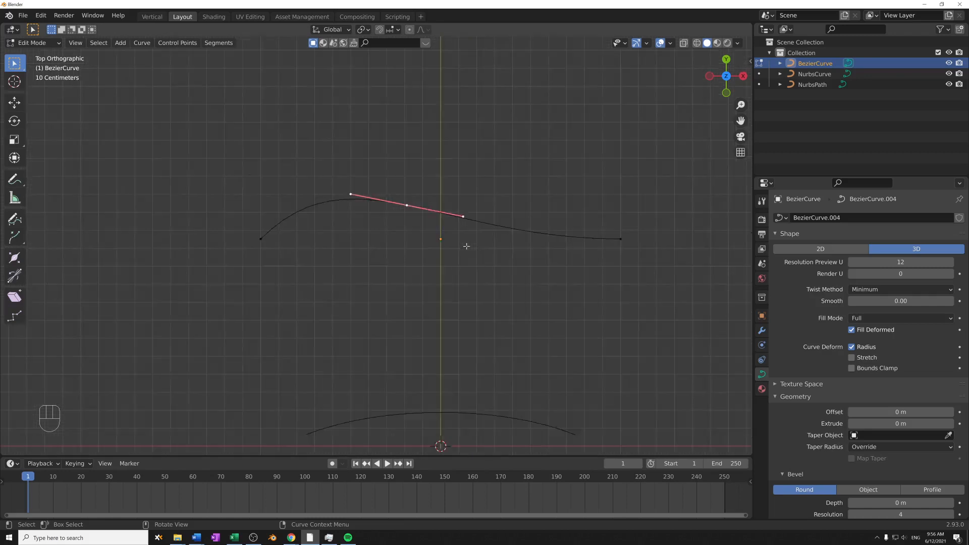
pyautogui.keyDown('shift'); pyautogui.moveTo(435, 277); pyautogui.dragTo(486, 166, button='middle'); pyautogui.keyUp('shift')
pyautogui.press('Tab')
# - Open the NURBS curve in Edit Mode and select its control points to examine the control cage
pyautogui.click(453, 285)
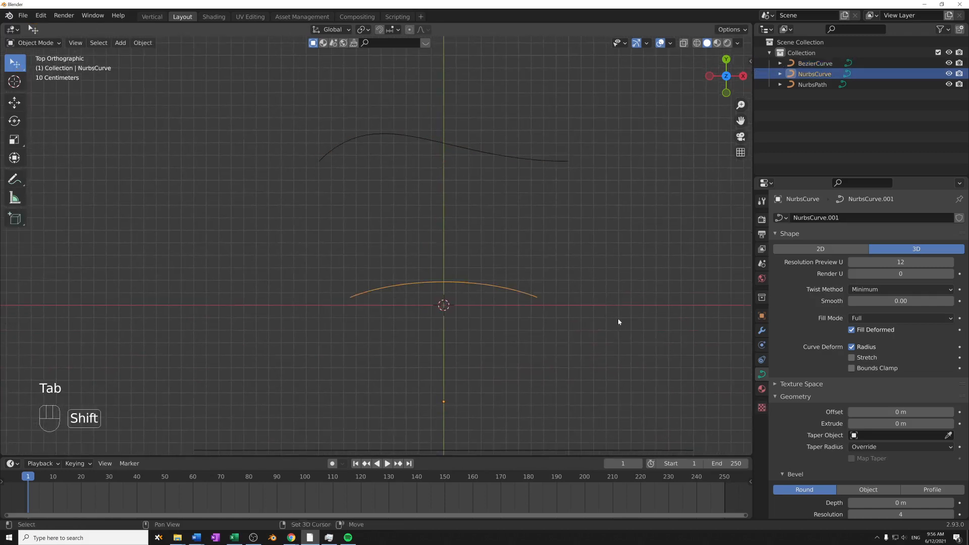
pyautogui.keyDown('shift'); pyautogui.moveTo(619, 322); pyautogui.dragTo(614, 257, button='middle'); pyautogui.keyUp('shift')
pyautogui.press('Tab')
pyautogui.moveTo(244, 191); pyautogui.dragTo(641, 246)
pyautogui.keyDown('shift'); pyautogui.moveTo(636, 267); pyautogui.dragTo(627, 230, button='middle'); pyautogui.keyUp('shift')
pyautogui.moveTo(507, 142); pyautogui.dragTo(586, 189)
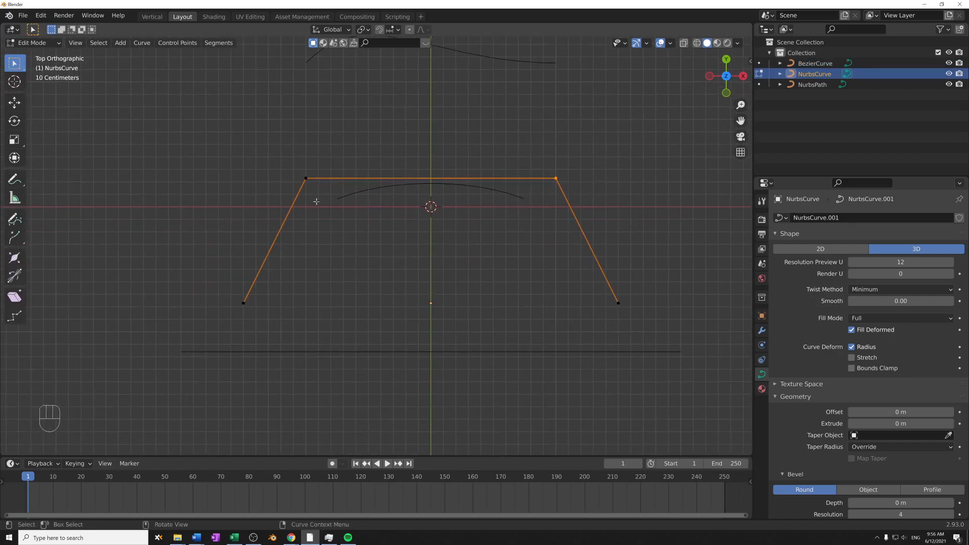
pyautogui.moveTo(290, 175); pyautogui.dragTo(569, 201)
# - Try moving the lower-left and upper-left control points of the NURBS curve, cancelling each move
pyautogui.moveTo(225, 284); pyautogui.dragTo(299, 322)
pyautogui.press('g')
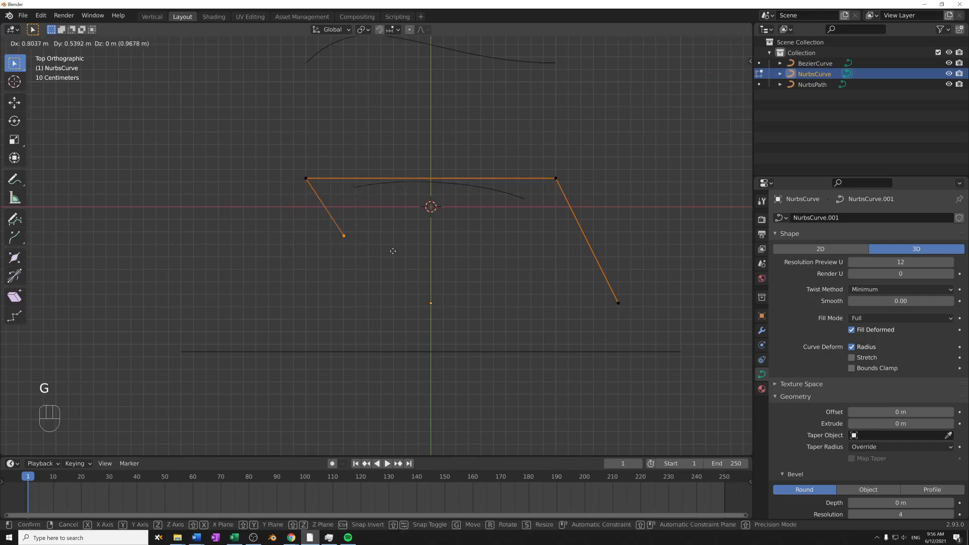
pyautogui.rightClick(277, 308)
pyautogui.click(305, 179)
pyautogui.press('g')
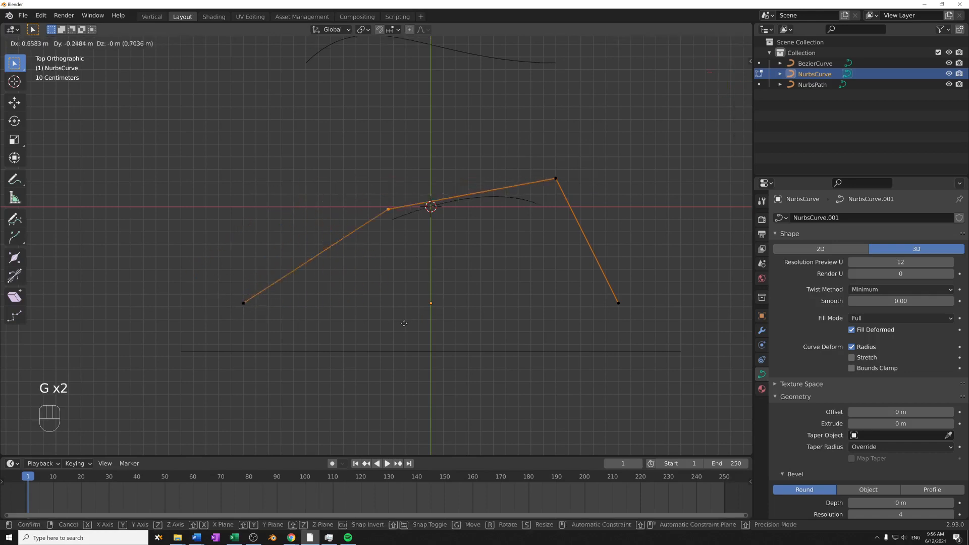
pyautogui.rightClick(324, 258)
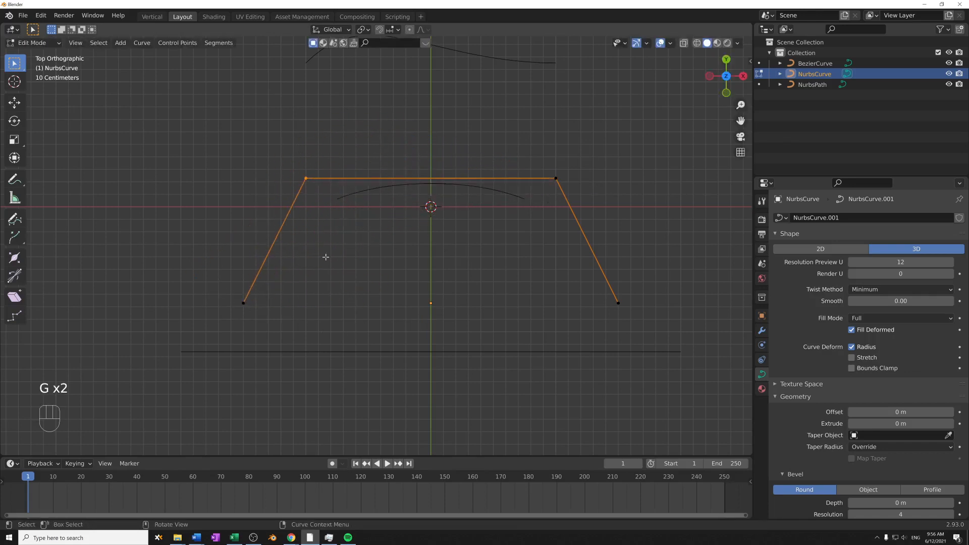
# - Move the NURBS curve's upper-right control point about -1.32 m in X and -0.29 m in Y, and return to Object Mode
pyautogui.click(556, 178)
pyautogui.press('g')
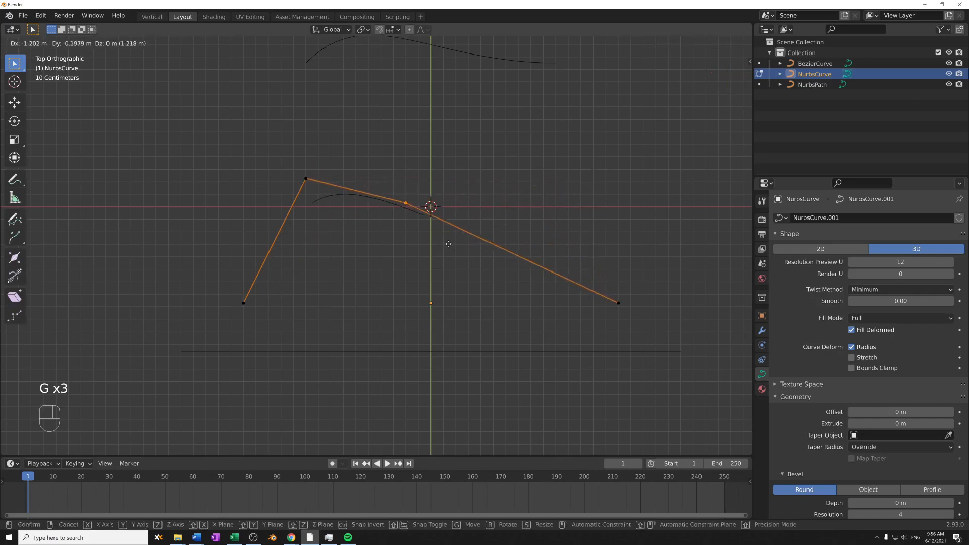
pyautogui.press('shift')
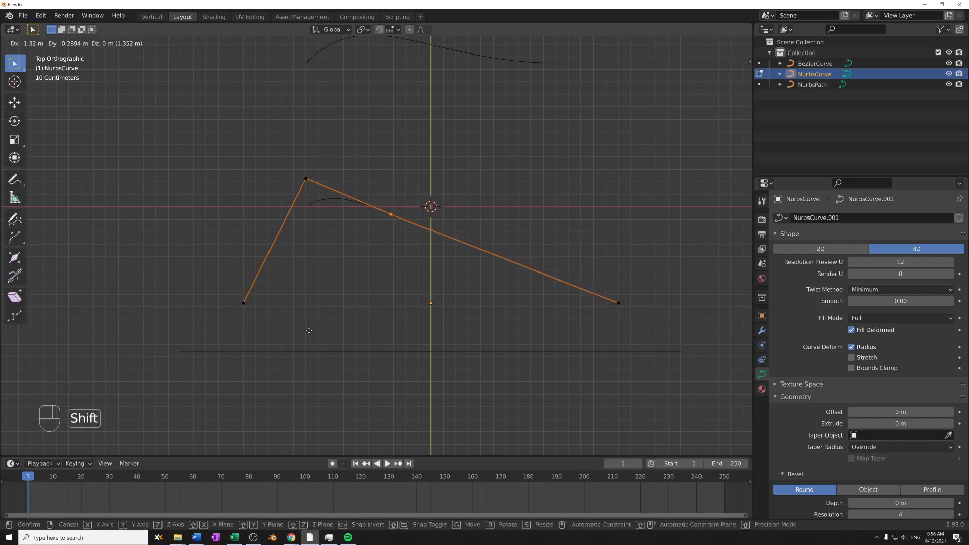
pyautogui.click(313, 327)
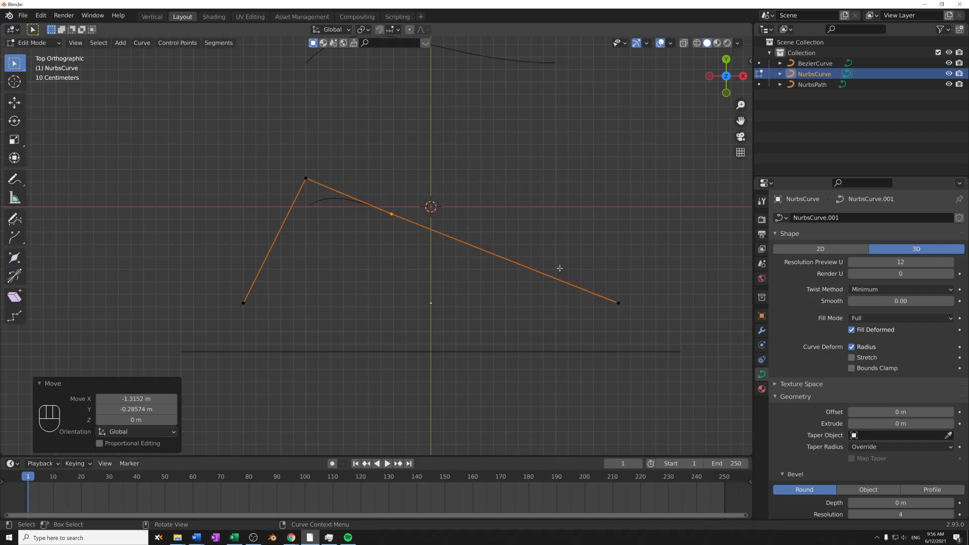
pyautogui.scroll(6, 389, 244)
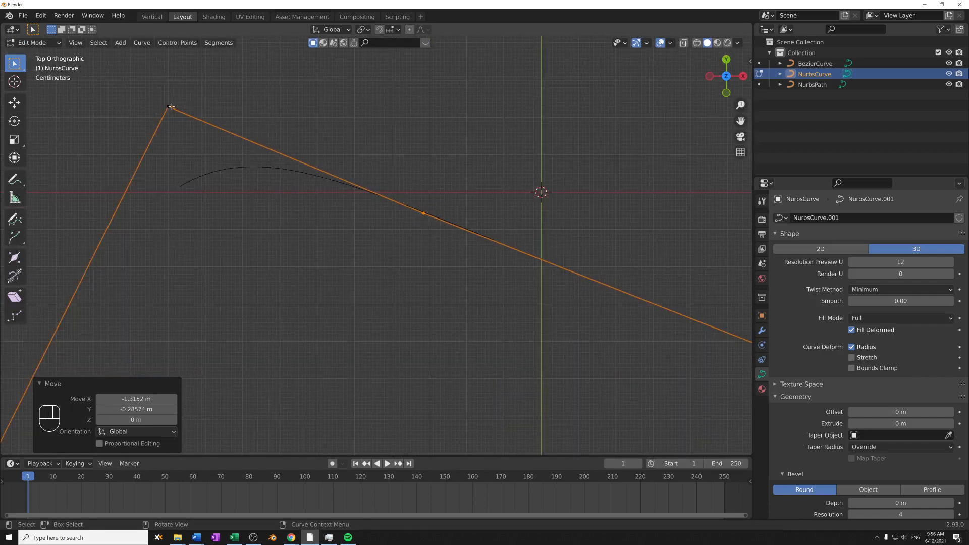
pyautogui.scroll(-3, 455, 283)
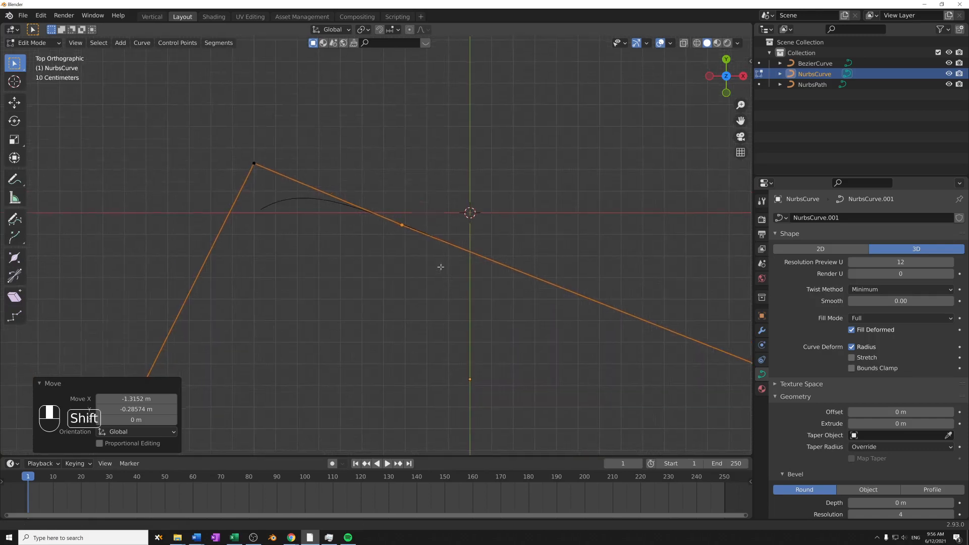
pyautogui.keyDown('shift'); pyautogui.moveTo(373, 214); pyautogui.dragTo(300, 183, button='middle'); pyautogui.keyUp('shift')
pyautogui.scroll(1, 336, 221)
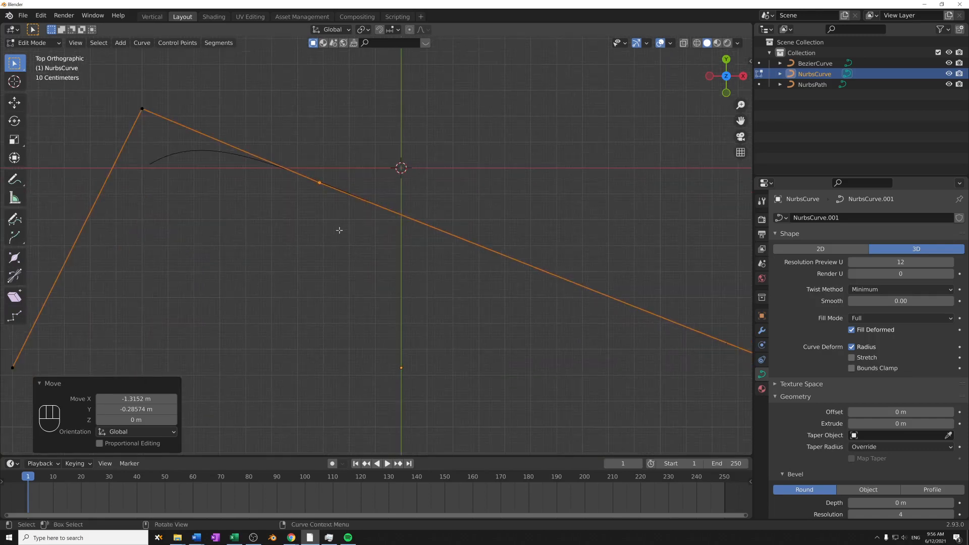
pyautogui.scroll(-5, 340, 231)
pyautogui.keyDown('shift'); pyautogui.moveTo(368, 279); pyautogui.dragTo(370, 250, button='middle'); pyautogui.keyUp('shift')
pyautogui.press('Tab')
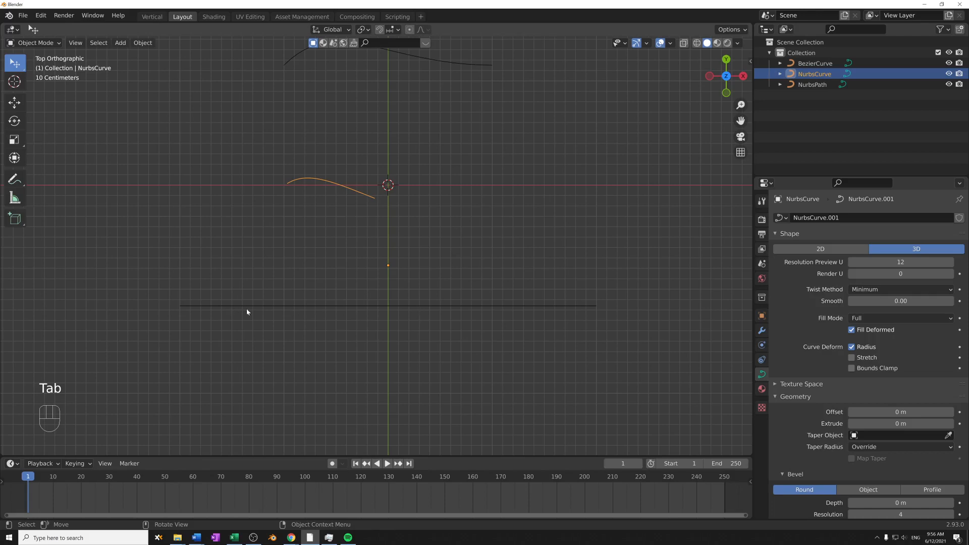
# - Open the straight NURBS path in Edit Mode and select groups of its control points to examine them
pyautogui.click(434, 315)
pyautogui.click(433, 307)
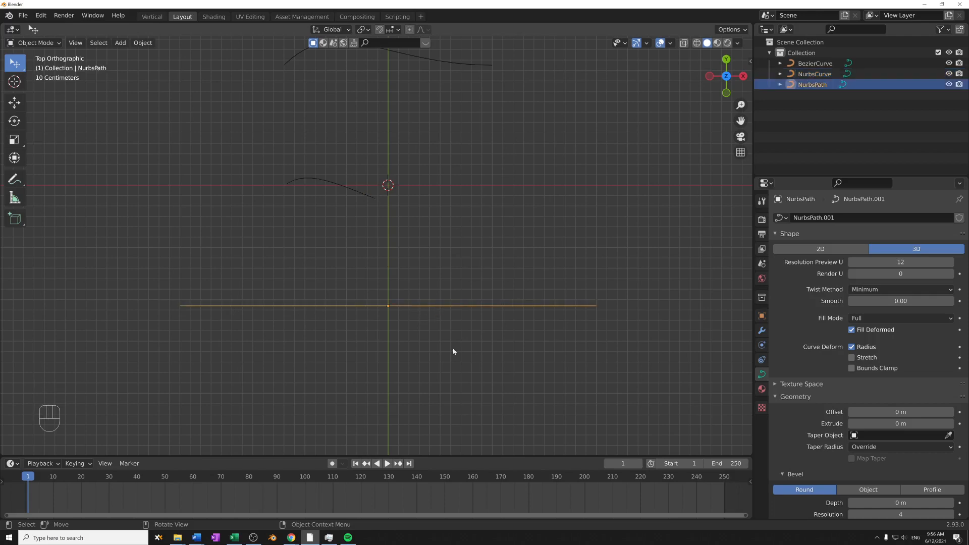
pyautogui.press('Tab')
pyautogui.keyDown('shift'); pyautogui.moveTo(499, 361); pyautogui.dragTo(560, 301, button='middle'); pyautogui.keyUp('shift')
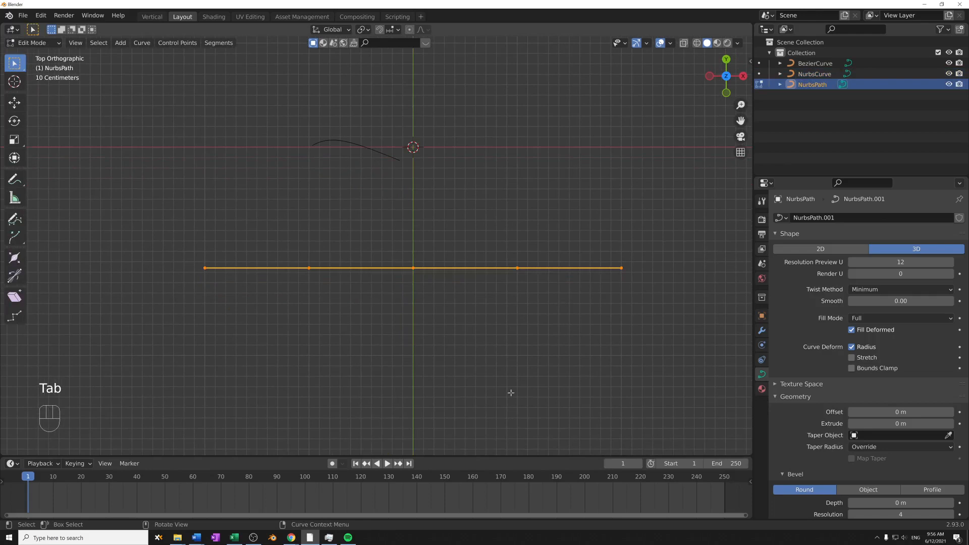
pyautogui.moveTo(177, 248); pyautogui.dragTo(343, 296)
pyautogui.moveTo(298, 235); pyautogui.dragTo(482, 280)
# - Move the NURBS path's middle control point about 0.16 m in X and 0.40 m in Y
pyautogui.moveTo(374, 241); pyautogui.dragTo(443, 313)
pyautogui.press('g')
pyautogui.click(455, 322)
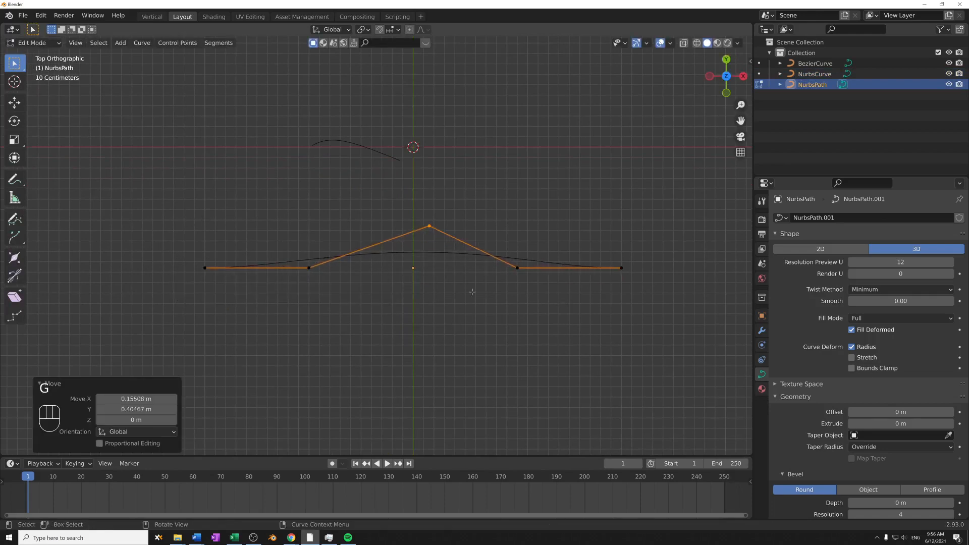
# - Move the two control points on either side of the NURBS path's middle point upward and slightly outward
pyautogui.moveTo(501, 251); pyautogui.dragTo(561, 309)
pyautogui.press('g')
pyautogui.click(595, 232)
pyautogui.moveTo(275, 249); pyautogui.dragTo(335, 303)
pyautogui.press('g')
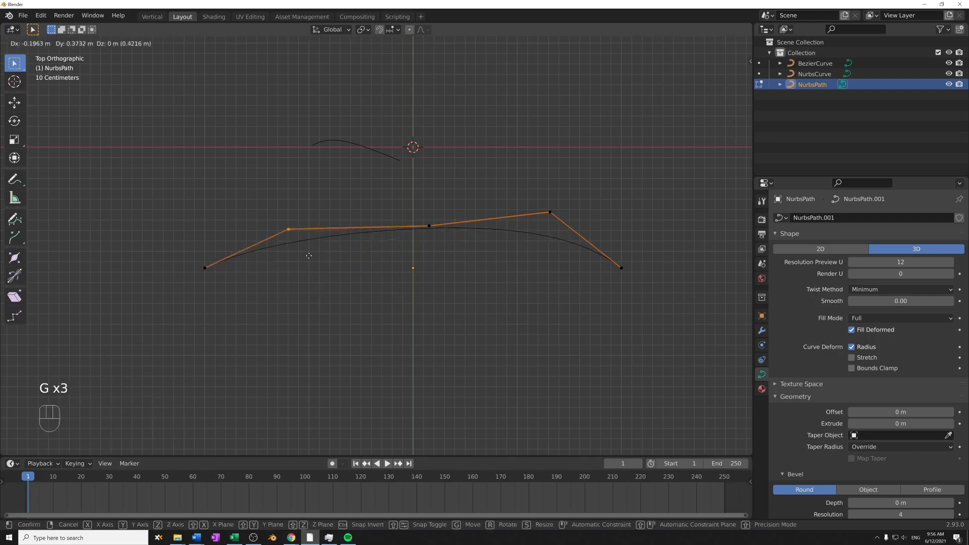
pyautogui.click(305, 242)
# - Raise the NURBS path's middle control point about 0.40 m in Y
pyautogui.click(429, 226)
pyautogui.press('g')
pyautogui.click(492, 216)
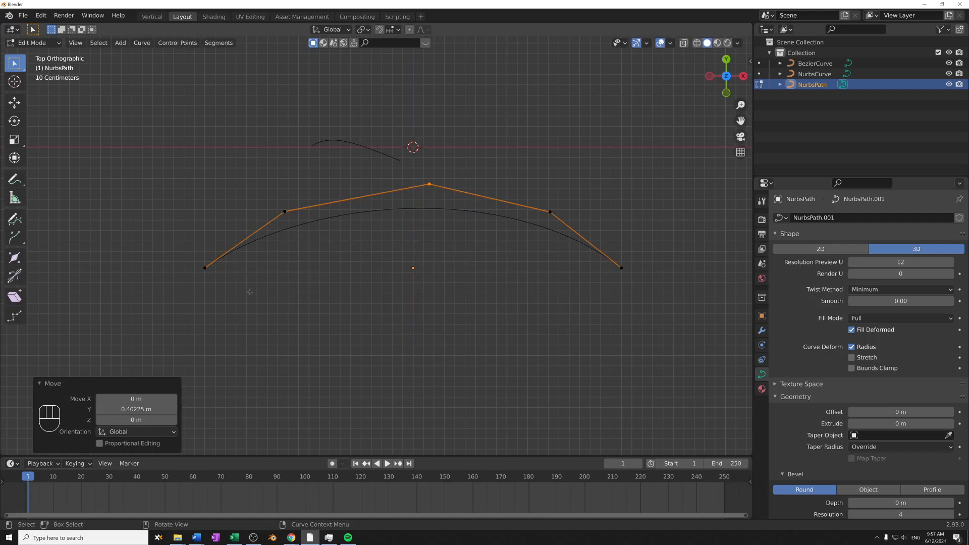
# - Move both endpoints of the NURBS path about 0.19 m in X and -0.43 m in Y, and return to Object Mode
pyautogui.moveTo(155, 231); pyautogui.dragTo(659, 338)
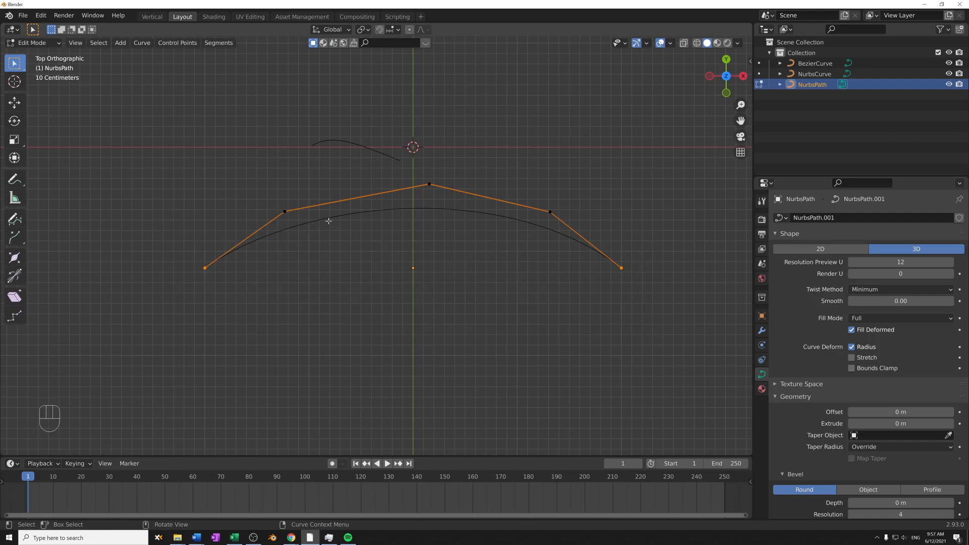
pyautogui.press('g')
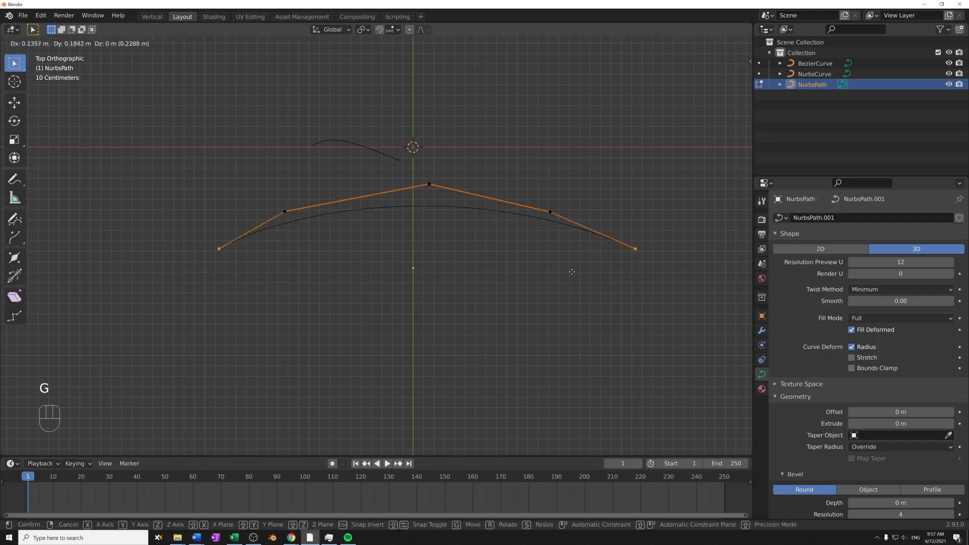
pyautogui.click(582, 336)
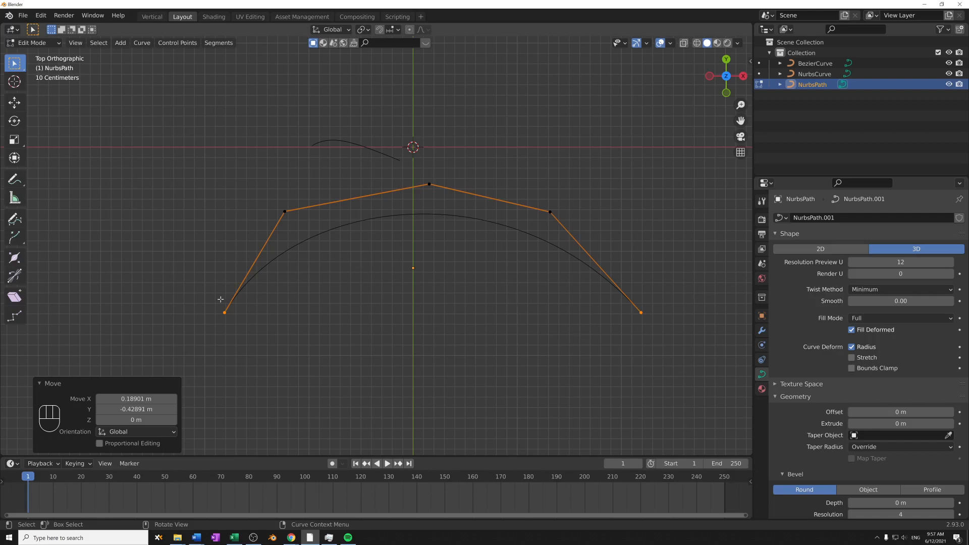
pyautogui.moveTo(176, 292); pyautogui.dragTo(246, 332)
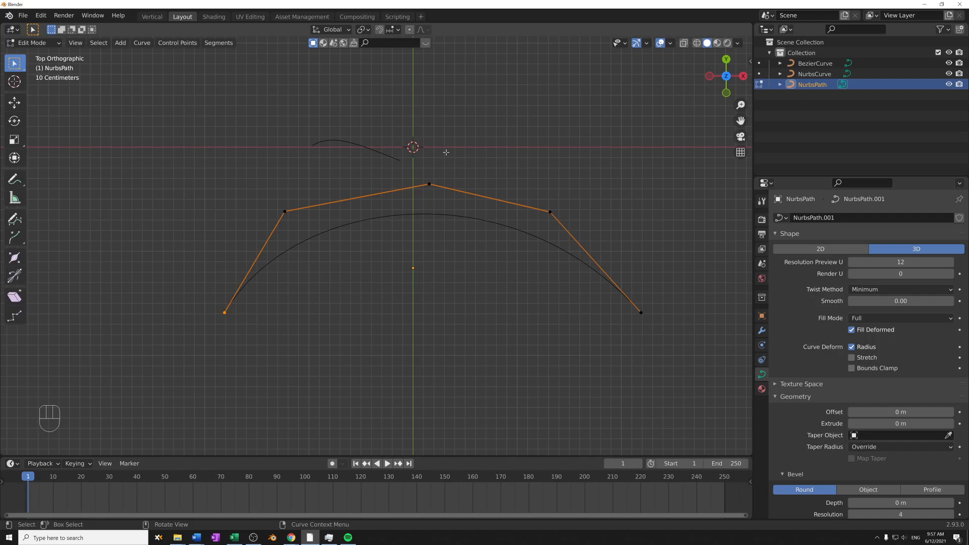
pyautogui.keyDown('shift'); pyautogui.moveTo(408, 308); pyautogui.dragTo(418, 361, button='middle'); pyautogui.keyUp('shift')
pyautogui.press('Tab')
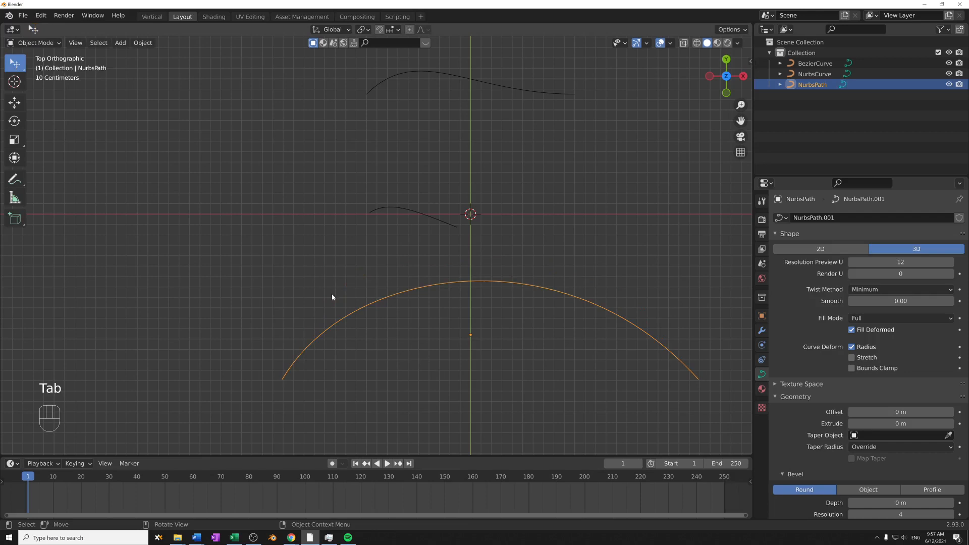
# - Delete the NURBS curve and the NURBS path, keeping only the Bezier curve
pyautogui.keyDown('shift'); pyautogui.moveTo(332, 297); pyautogui.dragTo(326, 350, button='middle'); pyautogui.keyUp('shift')
pyautogui.click(335, 251)
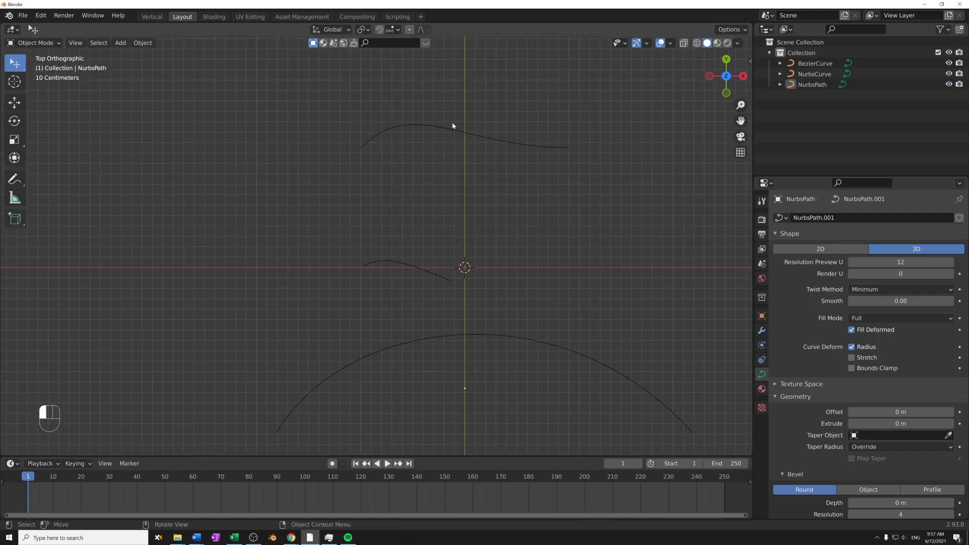
pyautogui.click(464, 132)
pyautogui.scroll(-5, 495, 286)
pyautogui.keyDown('shift'); pyautogui.moveTo(492, 308); pyautogui.dragTo(495, 286, button='middle'); pyautogui.keyUp('shift')
pyautogui.click(322, 219)
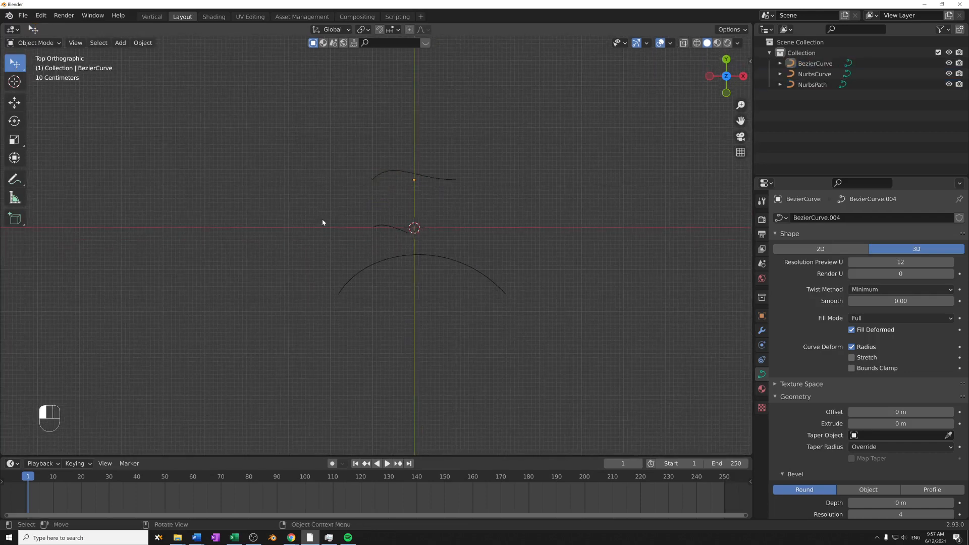
pyautogui.press('b')
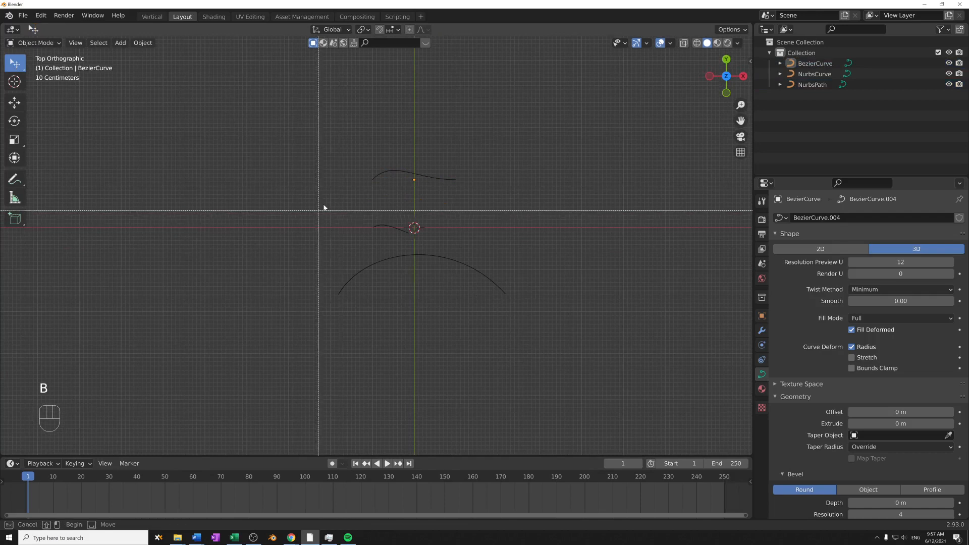
pyautogui.moveTo(324, 207); pyautogui.dragTo(536, 365)
pyautogui.press('x')
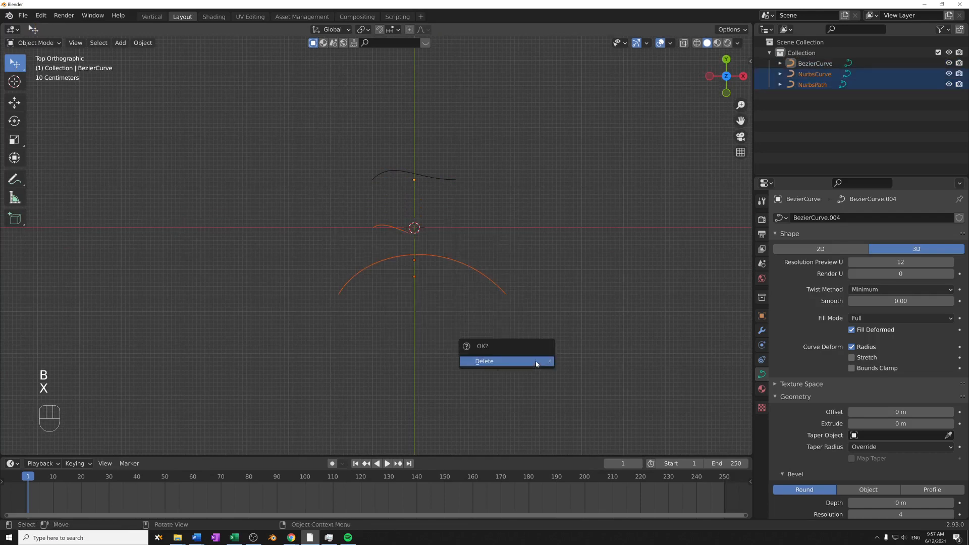
pyautogui.click(536, 362)
# - Add a second Bezier curve and place it near the X axis, well to the right of the origin
pyautogui.keyDown('shift'); pyautogui.moveTo(407, 330); pyautogui.dragTo(400, 376, button='middle'); pyautogui.keyUp('shift')
pyautogui.scroll(5, 400, 376)
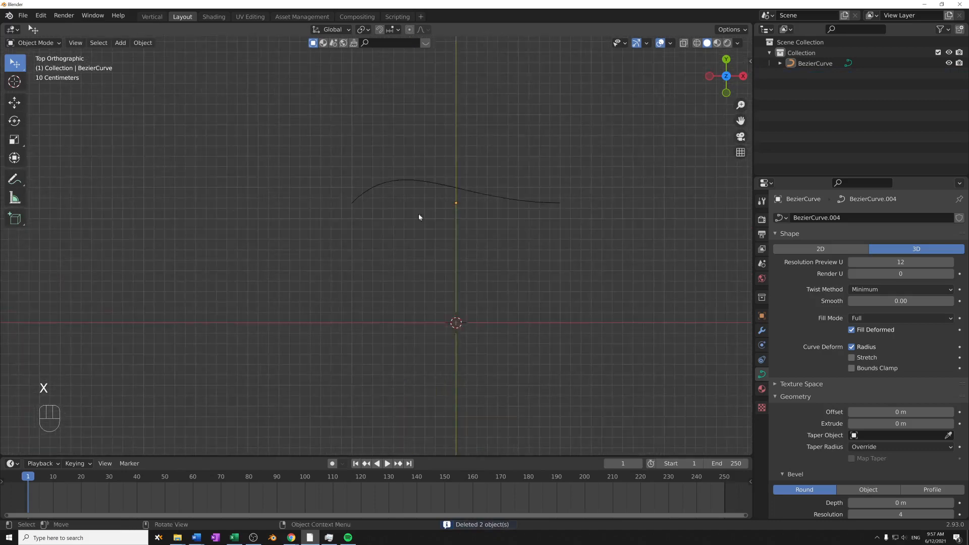
pyautogui.click(475, 193)
pyautogui.scroll(3, 452, 298)
pyautogui.keyDown('shift'); pyautogui.moveTo(465, 266); pyautogui.dragTo(437, 244, button='middle'); pyautogui.keyUp('shift')
pyautogui.scroll(-3, 436, 244)
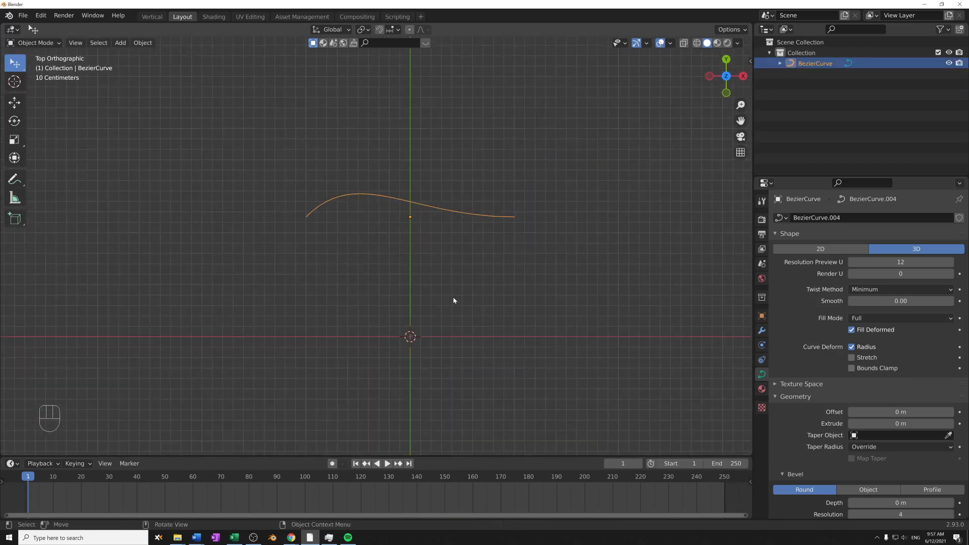
pyautogui.hotkey('shift', 'a')
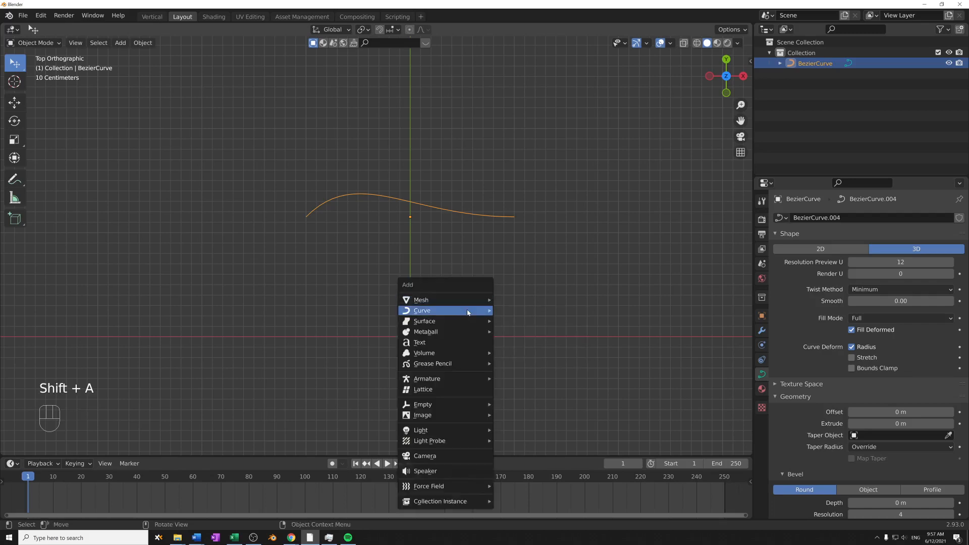
pyautogui.moveTo(472, 310)
pyautogui.click(526, 310)
pyautogui.press('g')
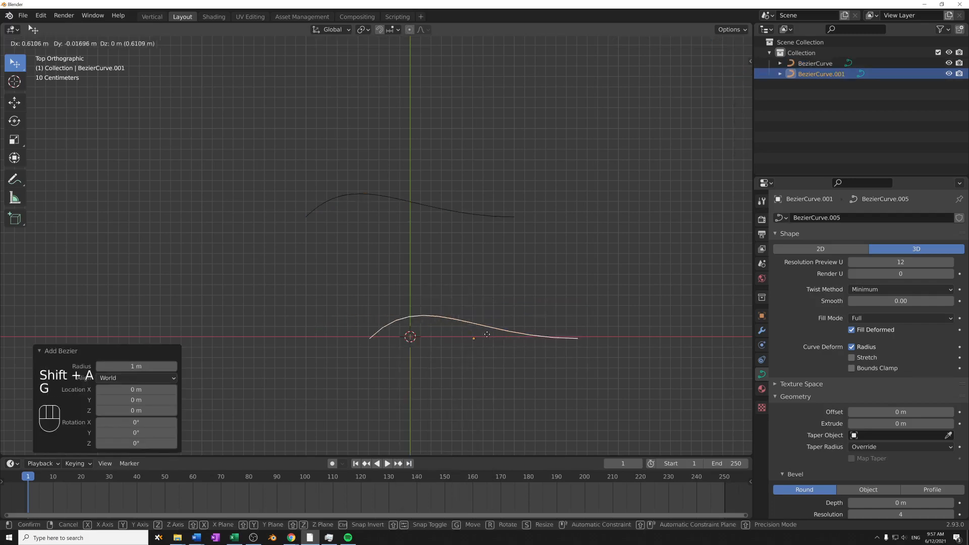
pyautogui.click(716, 333)
# - Move the original Bezier curve about -0.01 m in X and -1.14 m in Y, onto the world origin
pyautogui.click(427, 206)
pyautogui.press('g')
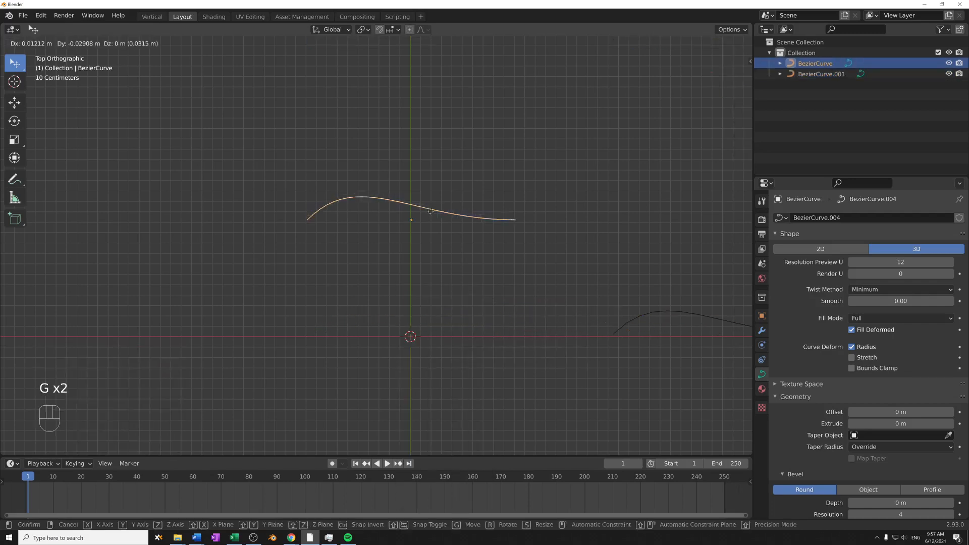
pyautogui.click(428, 324)
# - Open the original Bezier curve in Edit Mode and select its middle and end control points individually to examine them
pyautogui.keyDown('shift'); pyautogui.moveTo(428, 324); pyautogui.dragTo(443, 226, button='middle'); pyautogui.keyUp('shift')
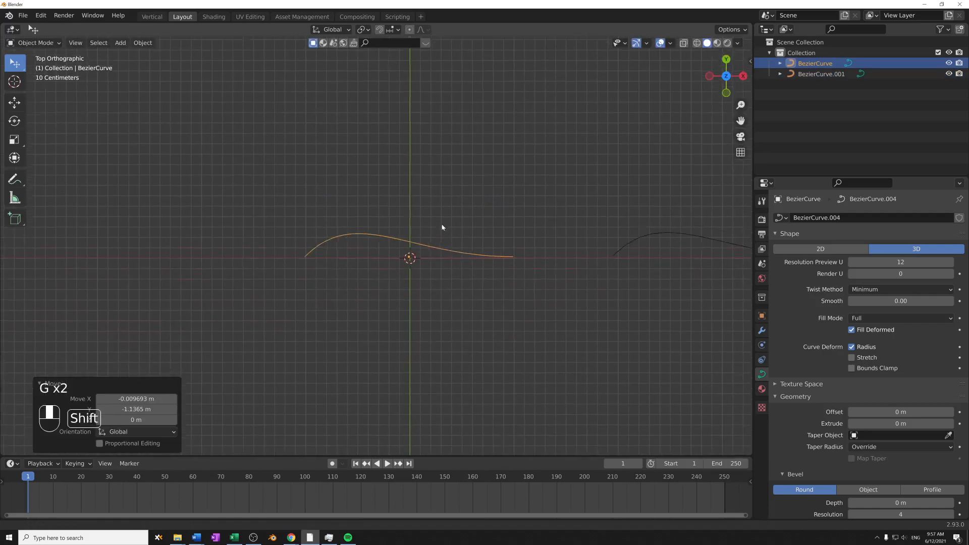
pyautogui.scroll(2, 425, 293)
pyautogui.keyDown('shift'); pyautogui.moveTo(426, 292); pyautogui.dragTo(413, 307, button='middle'); pyautogui.keyUp('shift')
pyautogui.press('Tab')
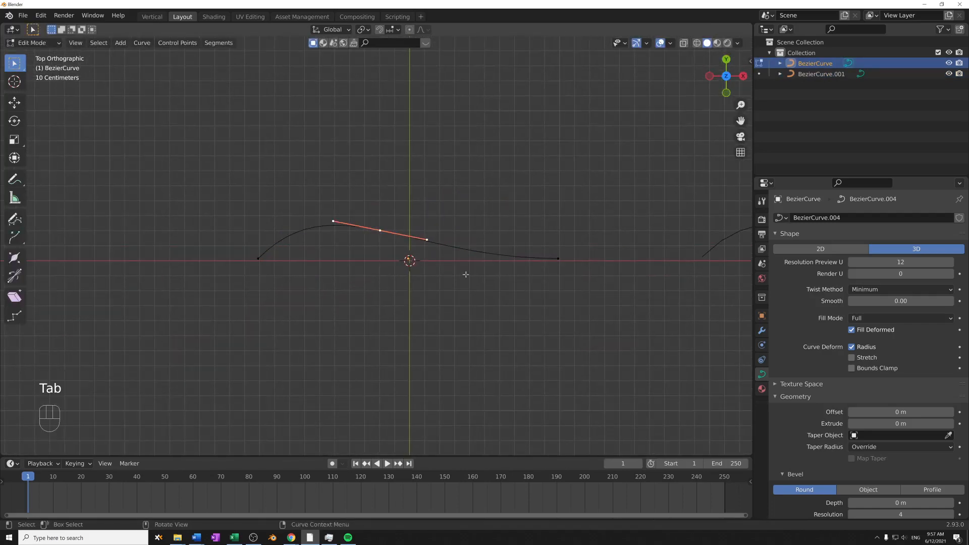
pyautogui.moveTo(363, 203); pyautogui.dragTo(404, 236)
pyautogui.moveTo(536, 235); pyautogui.dragTo(585, 275)
pyautogui.moveTo(343, 204); pyautogui.dragTo(399, 246)
pyautogui.moveTo(228, 244); pyautogui.dragTo(280, 286)
pyautogui.moveTo(375, 208); pyautogui.dragTo(408, 248)
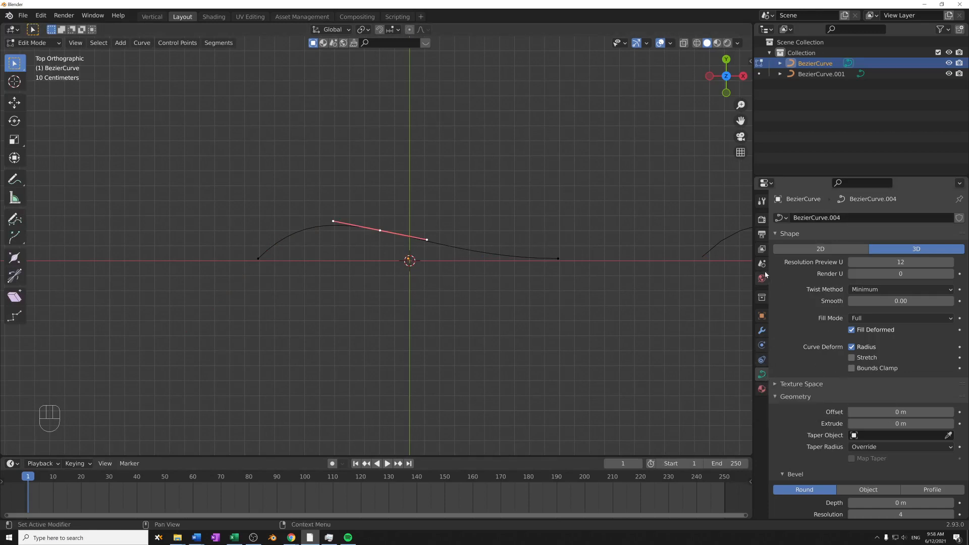
# - Widen the properties area and examine the Bezier curve's Shape, Geometry and Bevel settings
pyautogui.moveTo(753, 264); pyautogui.dragTo(687, 264)
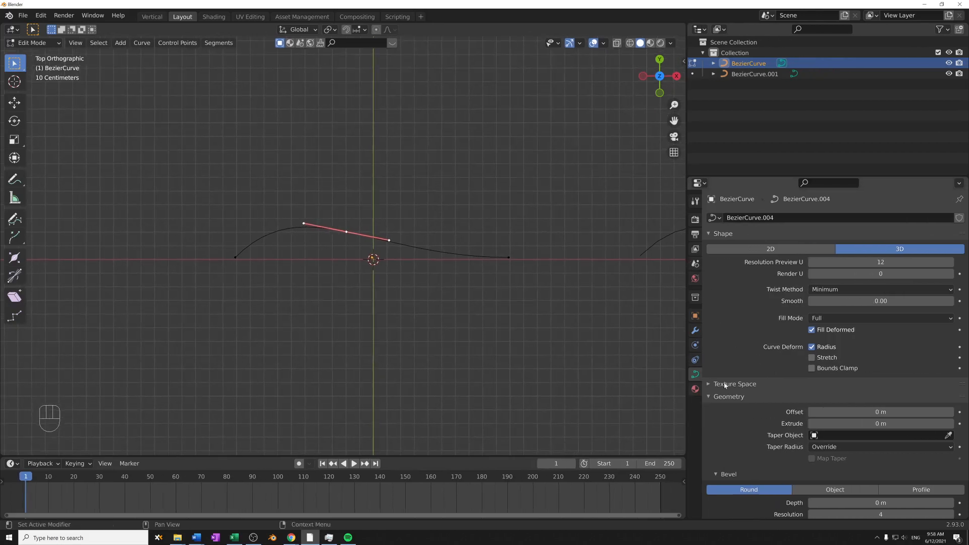
pyautogui.click(722, 234)
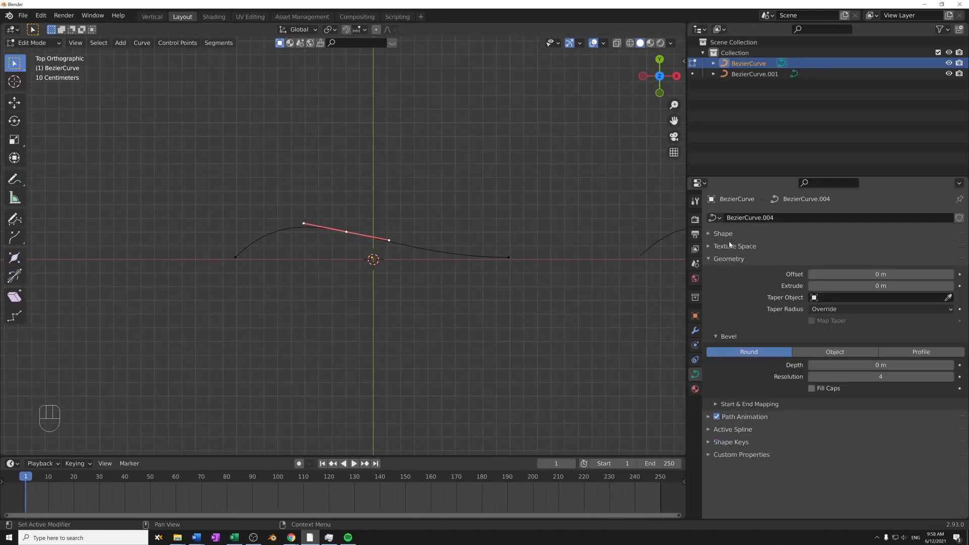
pyautogui.click(725, 235)
pyautogui.click(725, 236)
pyautogui.click(731, 261)
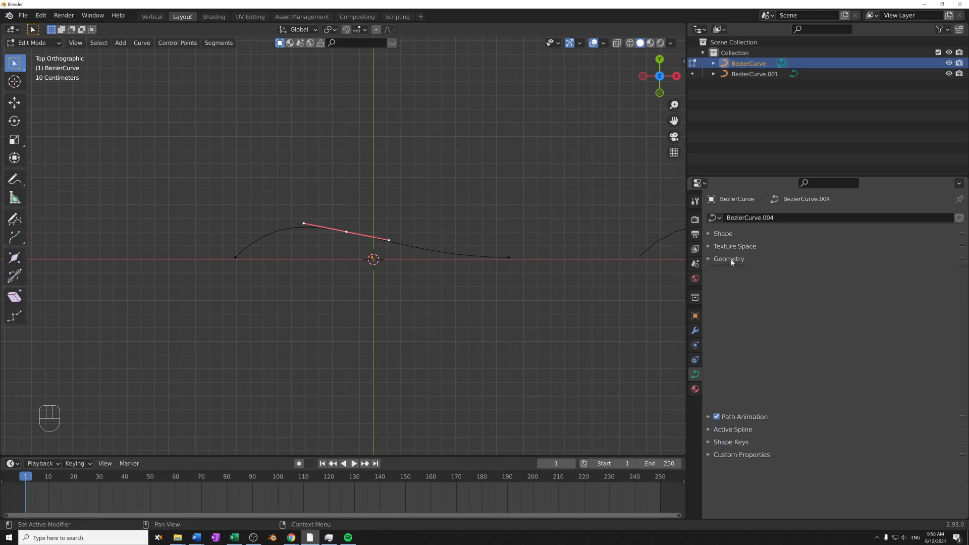
pyautogui.click(731, 259)
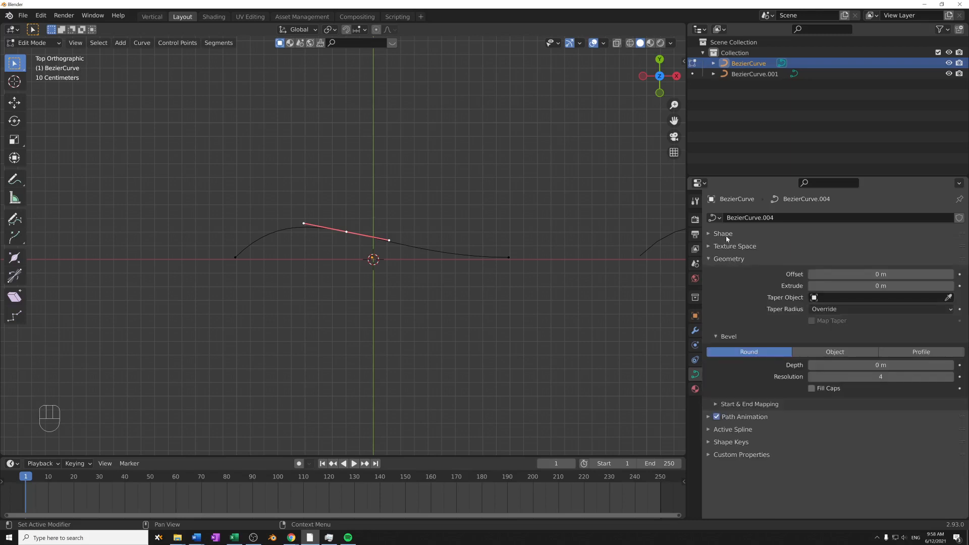
pyautogui.click(726, 236)
pyautogui.scroll(-3, 749, 326)
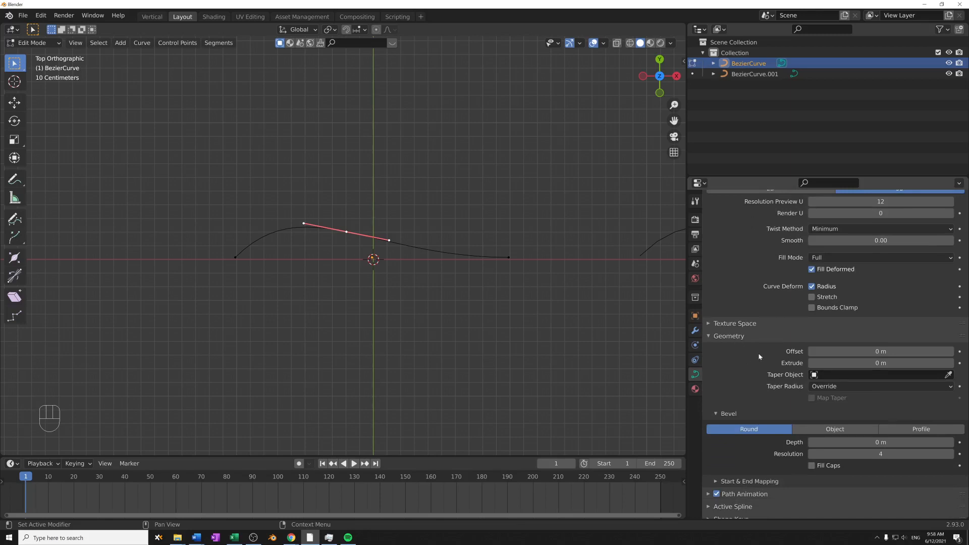
pyautogui.scroll(-1, 725, 385)
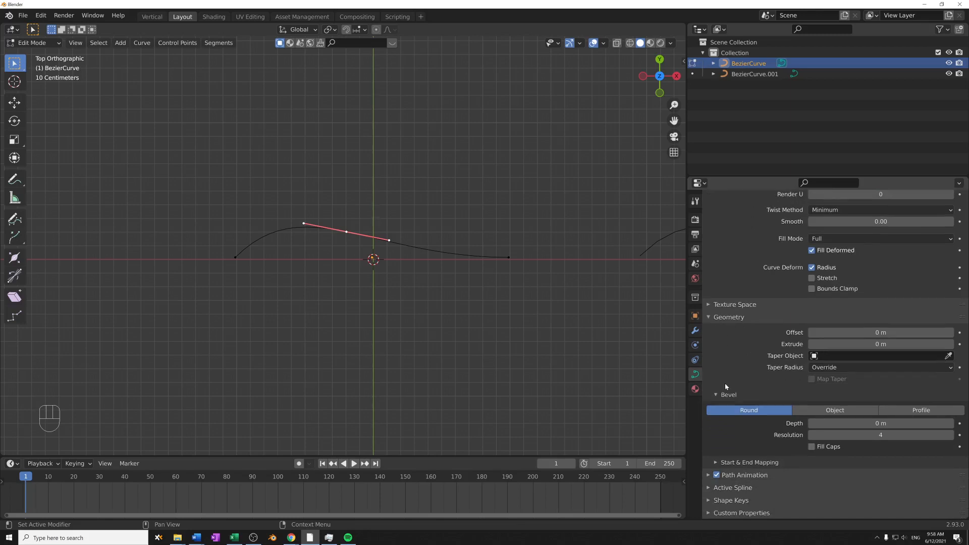
# - Return to Object Mode, extrude the original Bezier curve by 0.46 m, and inspect the surface in perspective
pyautogui.moveTo(483, 349); pyautogui.dragTo(449, 323, button='middle')
pyautogui.press('Tab')
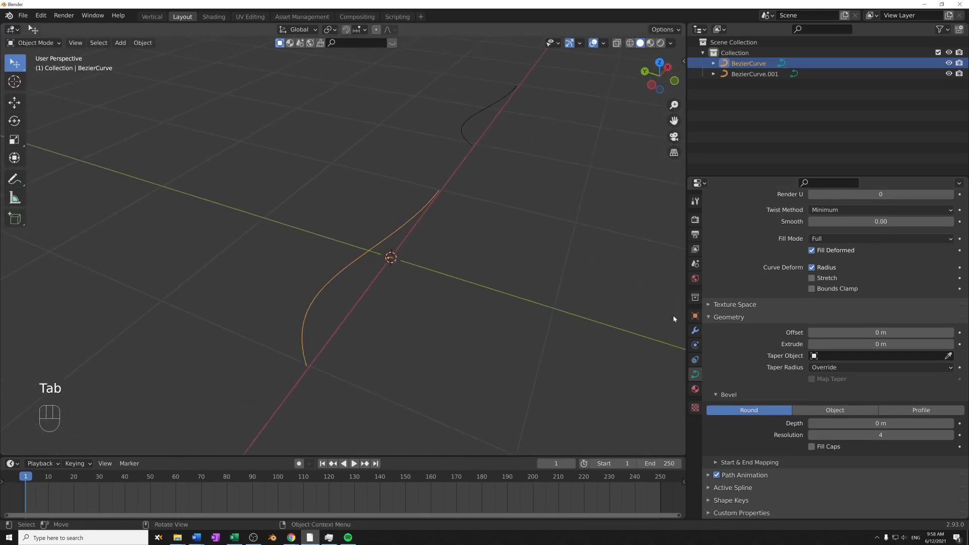
pyautogui.moveTo(839, 346); pyautogui.dragTo(893, 346)
pyautogui.moveTo(623, 330); pyautogui.dragTo(586, 327, button='middle')
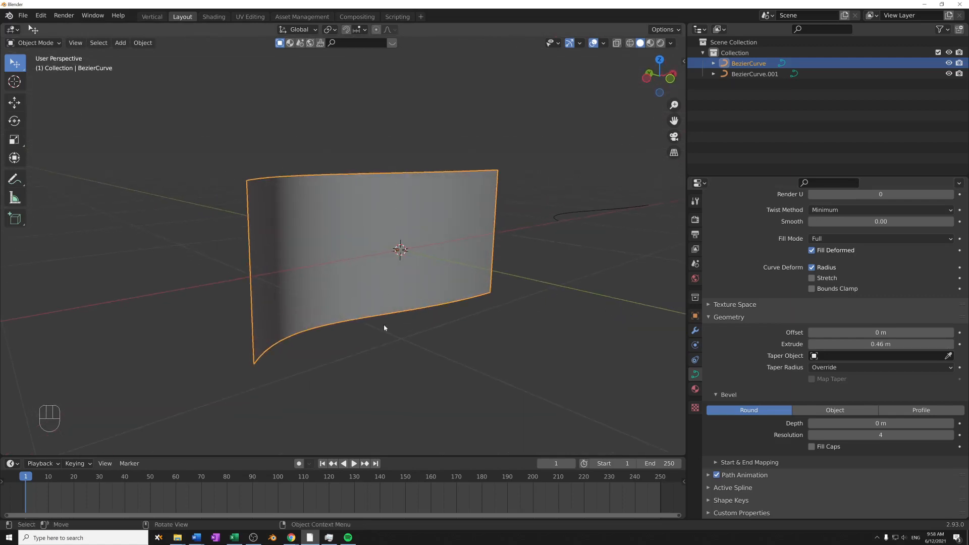
pyautogui.moveTo(385, 328); pyautogui.dragTo(464, 302, button='middle')
pyautogui.keyDown('shift'); pyautogui.moveTo(398, 274); pyautogui.dragTo(406, 231, button='middle'); pyautogui.keyUp('shift')
pyautogui.scroll(-2, 406, 245)
pyautogui.keyDown('shift'); pyautogui.moveTo(406, 231); pyautogui.dragTo(404, 244, button='middle'); pyautogui.keyUp('shift')
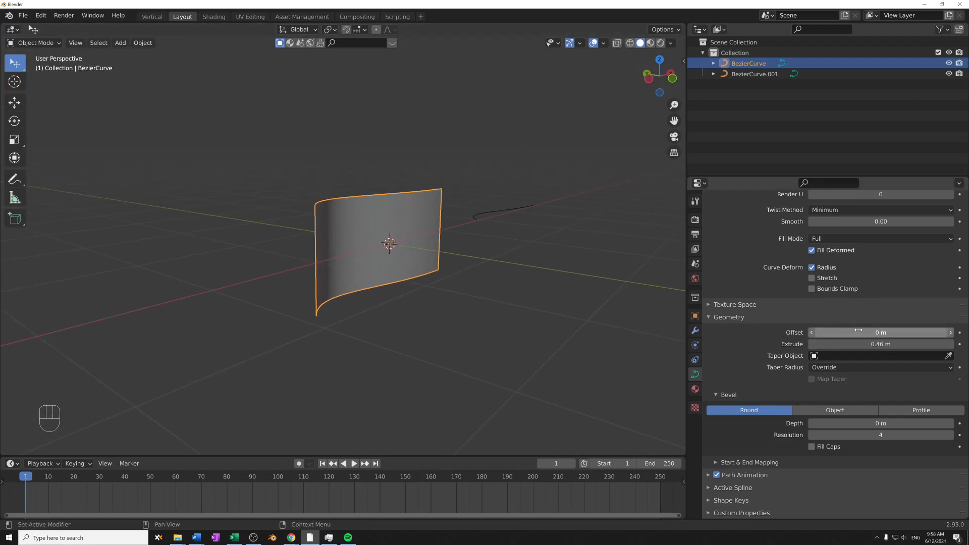
# - Try an offset of -0.18 m on the extruded Bezier curve, and set the offset to 0.12 m in Edit Mode
pyautogui.moveTo(858, 330)
pyautogui.mouseDown()
pyautogui.moveTo(881, 330)
pyautogui.moveTo(832, 330)
pyautogui.moveTo(882, 331)
pyautogui.moveTo(830, 330)
pyautogui.moveTo(864, 330)
pyautogui.moveTo(853, 330)
pyautogui.mouseUp()
pyautogui.moveTo(502, 267)
pyautogui.mouseDown(button='middle')
pyautogui.moveTo(477, 322)
pyautogui.moveTo(485, 277)
pyautogui.mouseUp(button='middle')
pyautogui.press('Tab')
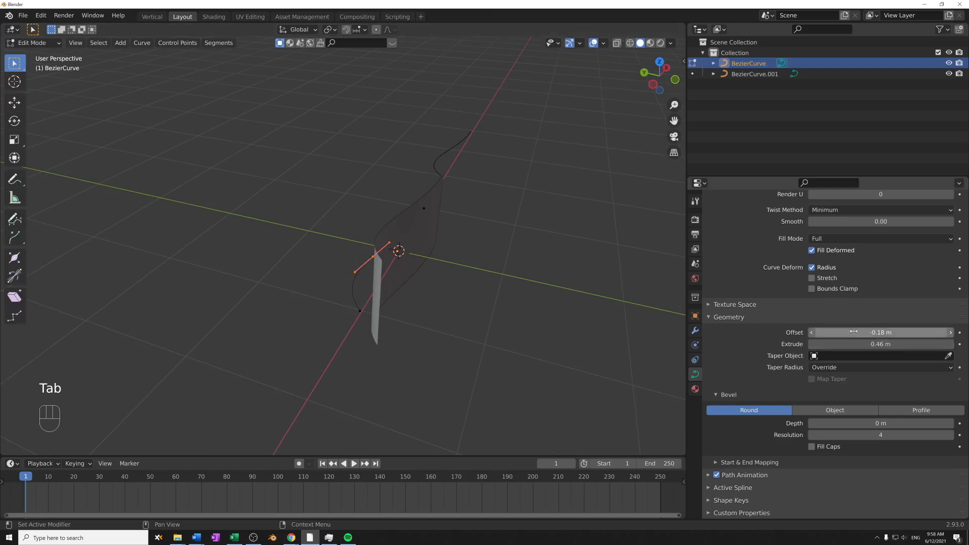
pyautogui.moveTo(853, 331)
pyautogui.mouseDown()
pyautogui.moveTo(874, 331)
pyautogui.moveTo(846, 331)
pyautogui.moveTo(865, 331)
pyautogui.mouseUp()
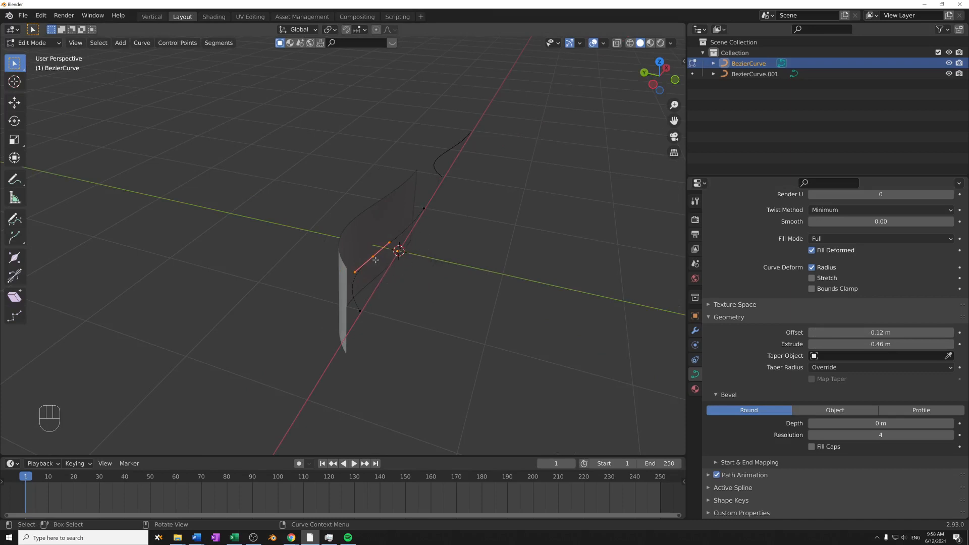
# - Try moving the extruded Bezier curve's middle control point to test how the offset surface follows, cancelling the move
pyautogui.press('g')
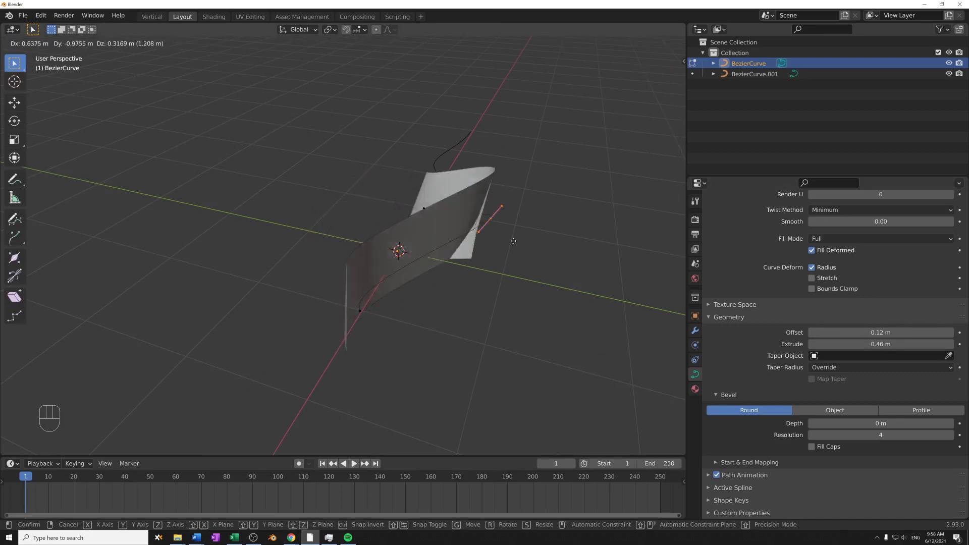
pyautogui.rightClick(404, 262)
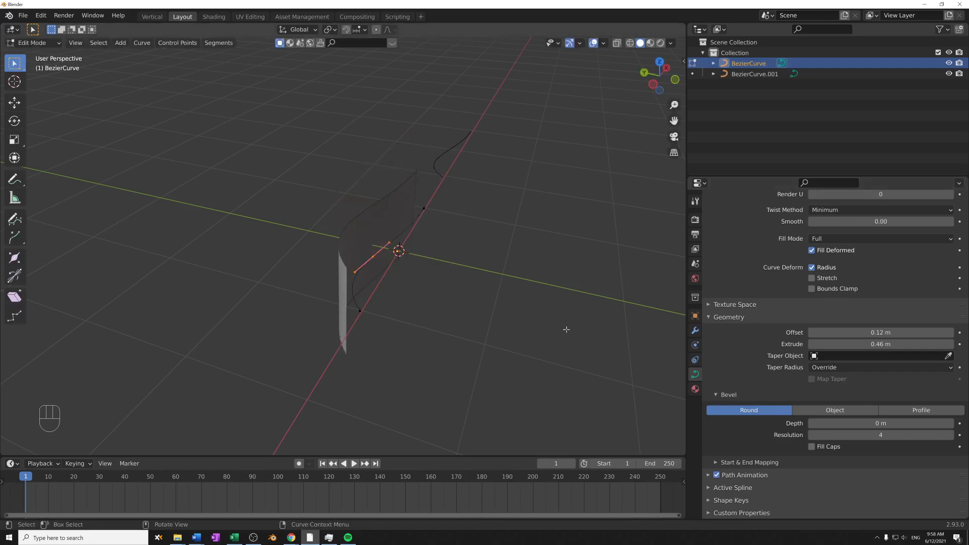
# - Leave the extruded curve, open the second Bezier curve in Edit Mode and select all of its control points
pyautogui.press('Tab')
pyautogui.click(435, 173)
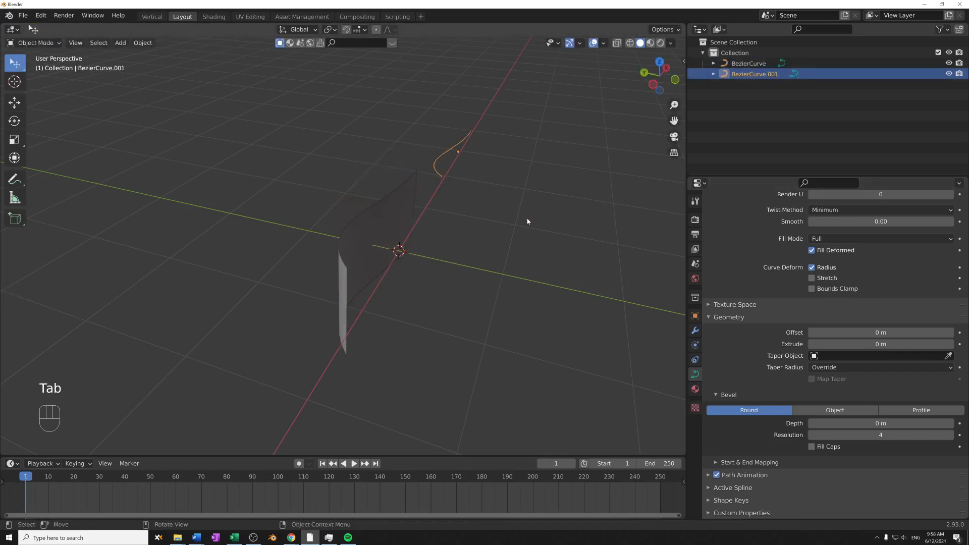
pyautogui.moveTo(525, 218); pyautogui.dragTo(318, 273, button='middle')
pyautogui.press('Tab')
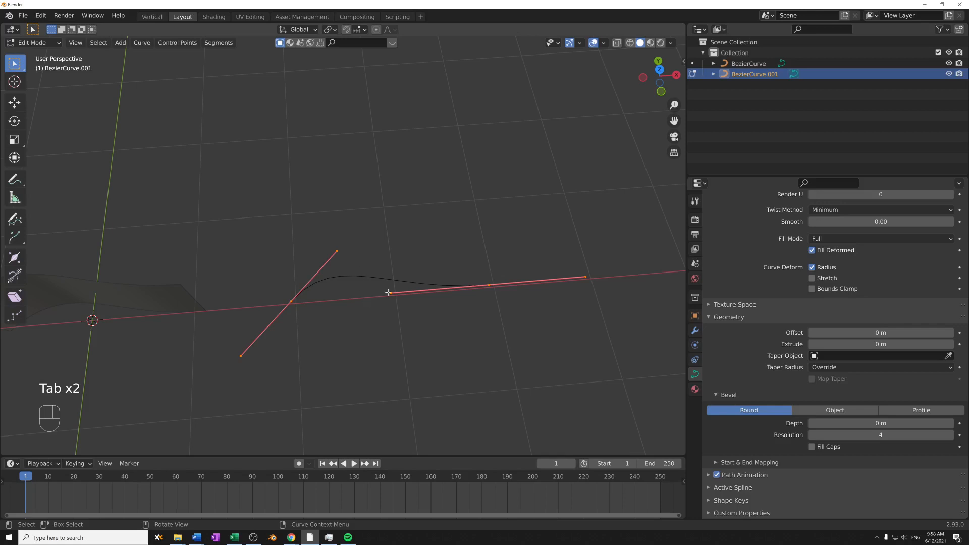
pyautogui.moveTo(244, 230); pyautogui.dragTo(525, 362)
pyautogui.moveTo(239, 209); pyautogui.dragTo(641, 426)
pyautogui.keyDown('shift'); pyautogui.moveTo(381, 335); pyautogui.dragTo(517, 321, button='middle'); pyautogui.keyUp('shift')
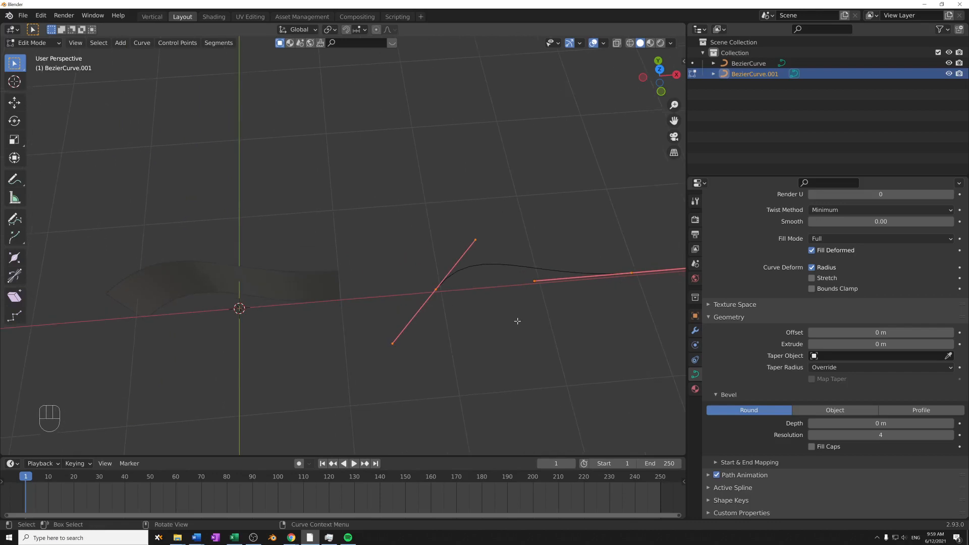
# - Subdivide the second Bezier curve and, in top view, move its new middle point about -0.66 m in X and 0.63 m in Y
pyautogui.rightClick(530, 268)
pyautogui.click(525, 243)
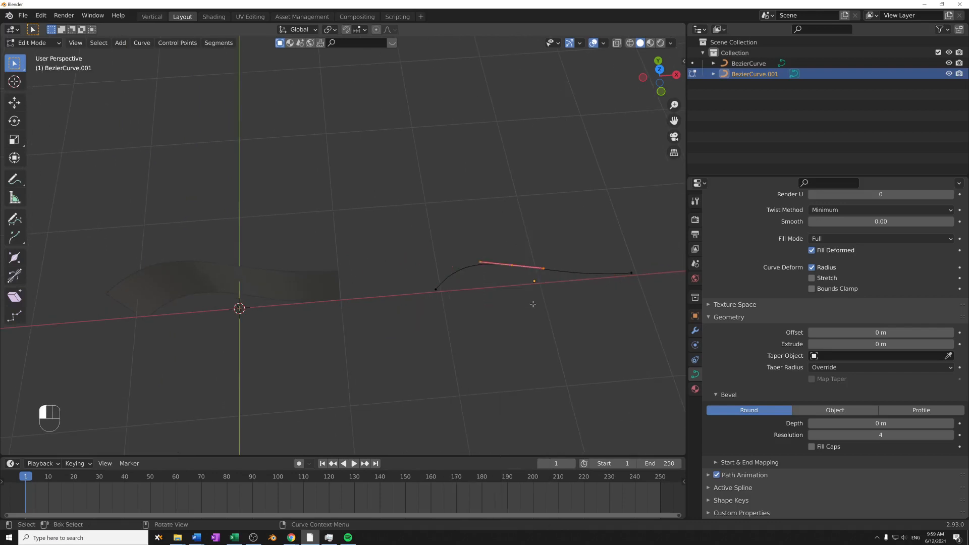
pyautogui.press('KP_7')
pyautogui.press('g')
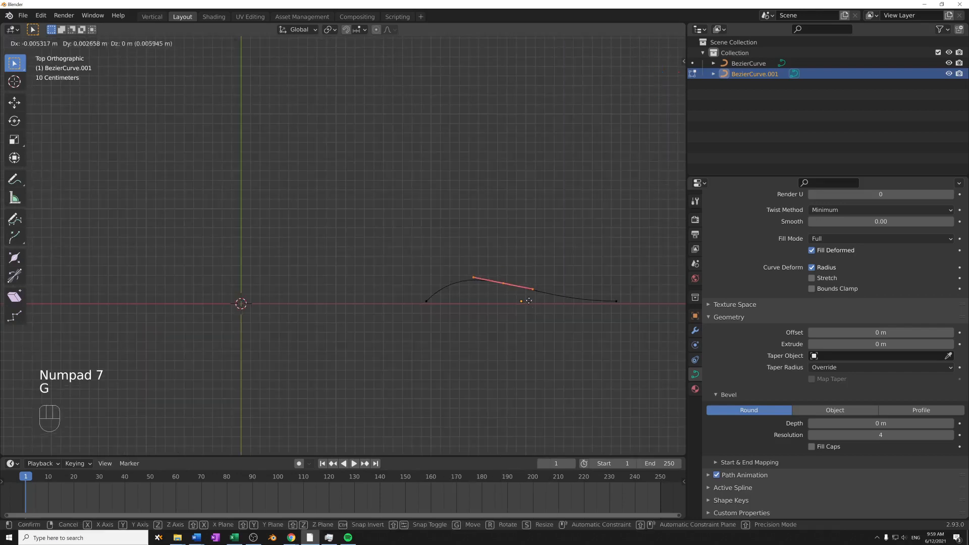
pyautogui.click(471, 244)
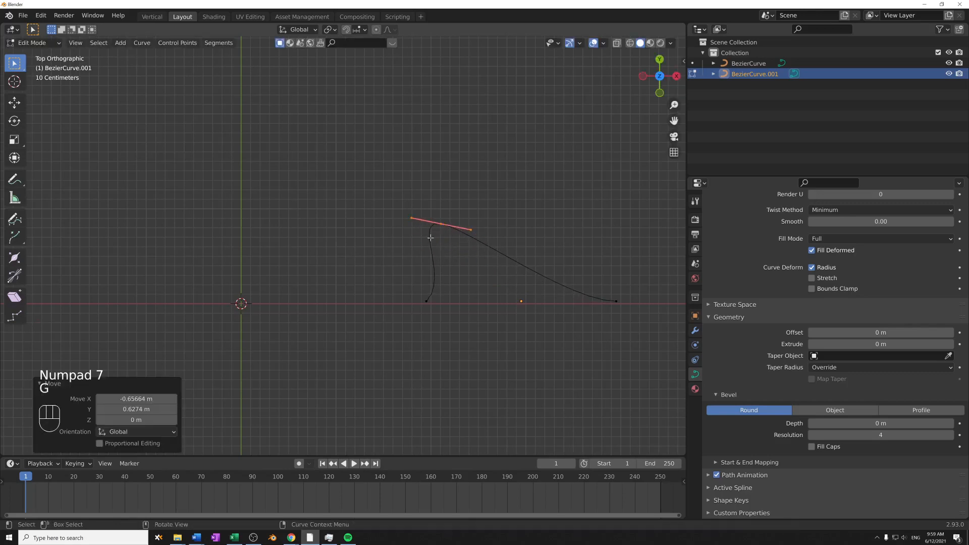
# - Subdivide the curve's segment between the raised point and the far end, and move the new point about -0.19 m in X and -0.25 m in Y
pyautogui.moveTo(568, 309); pyautogui.dragTo(630, 261)
pyautogui.keyDown('shift'); pyautogui.click(496, 243); pyautogui.keyUp('shift')
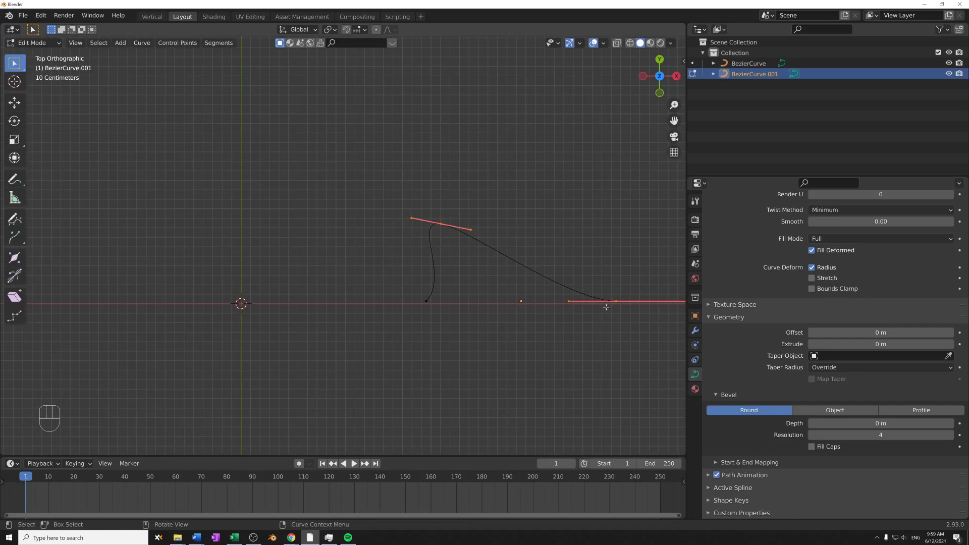
pyautogui.rightClick(522, 229)
pyautogui.click(514, 230)
pyautogui.press('g')
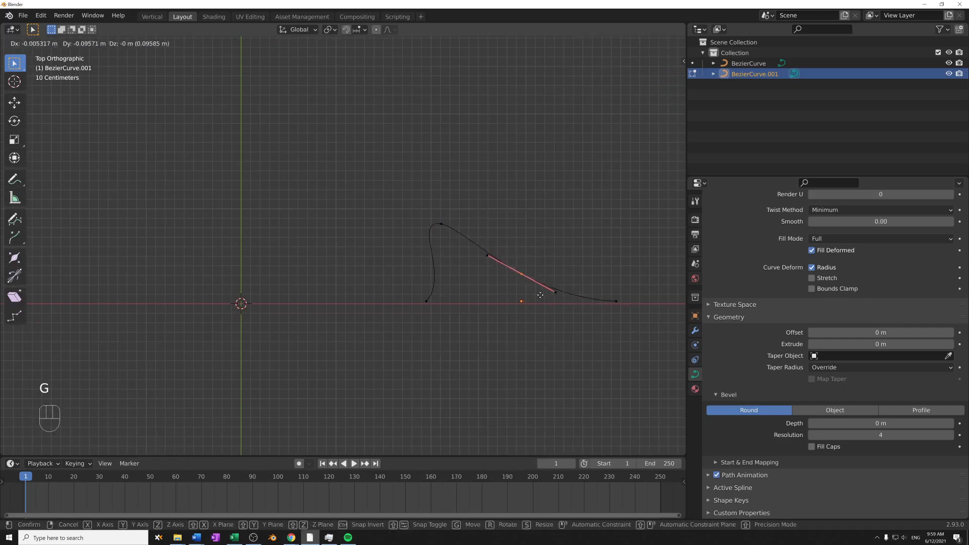
pyautogui.click(554, 317)
# - Scale down the newest control point's handles and move it about -0.26 m in X and -0.11 m in Y
pyautogui.press('s')
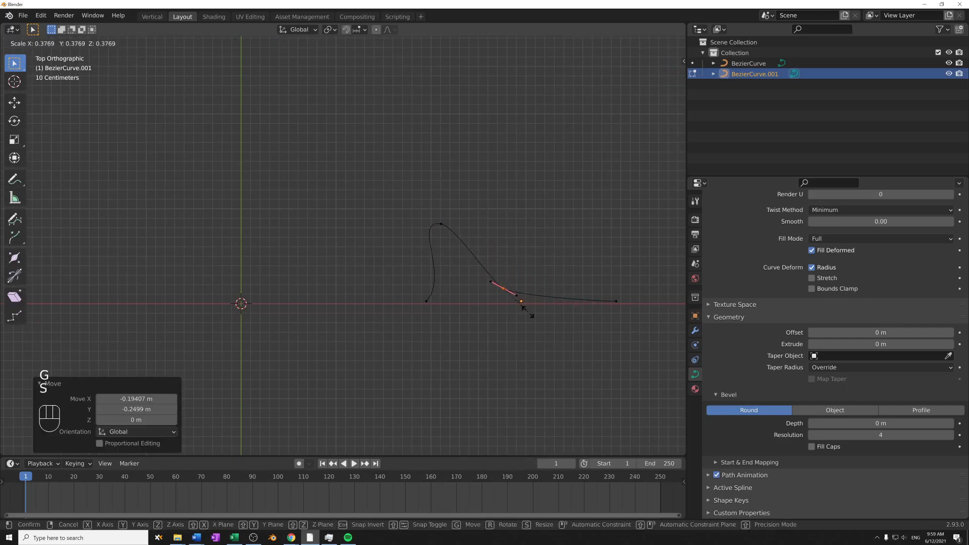
pyautogui.click(520, 302)
pyautogui.press('g')
pyautogui.keyDown('shift'); pyautogui.click(451, 327); pyautogui.keyUp('shift')
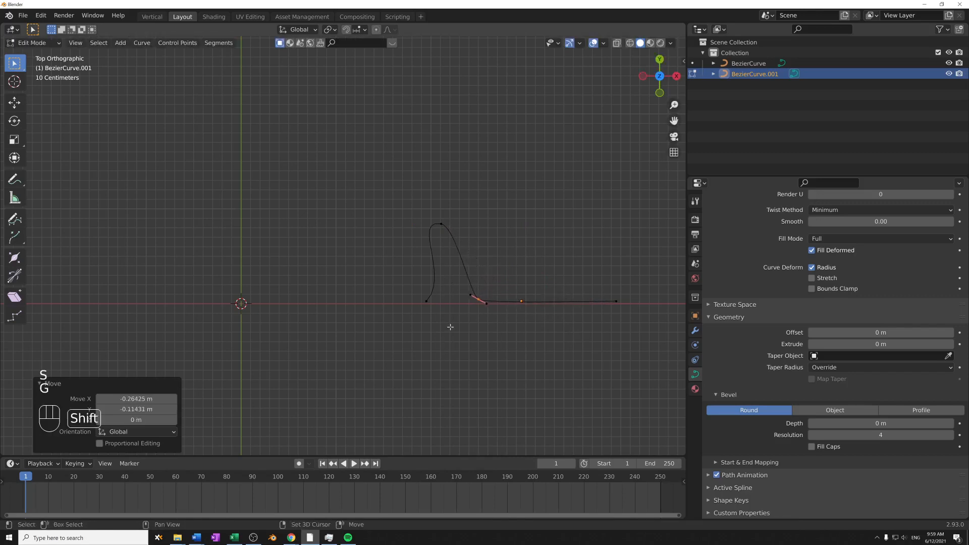
# - Rotate the lower control point about 11.6°, move it about -0.08 m in X and 0.19 m in Y, and select the curve's peak point
pyautogui.press('s')
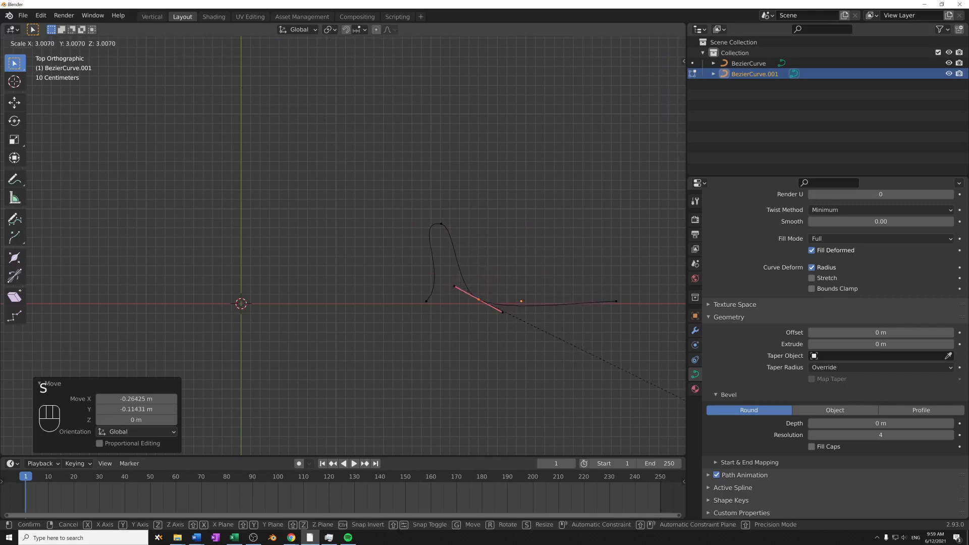
pyautogui.rightClick(575, 359)
pyautogui.press('g')
pyautogui.press('r')
pyautogui.click(546, 384)
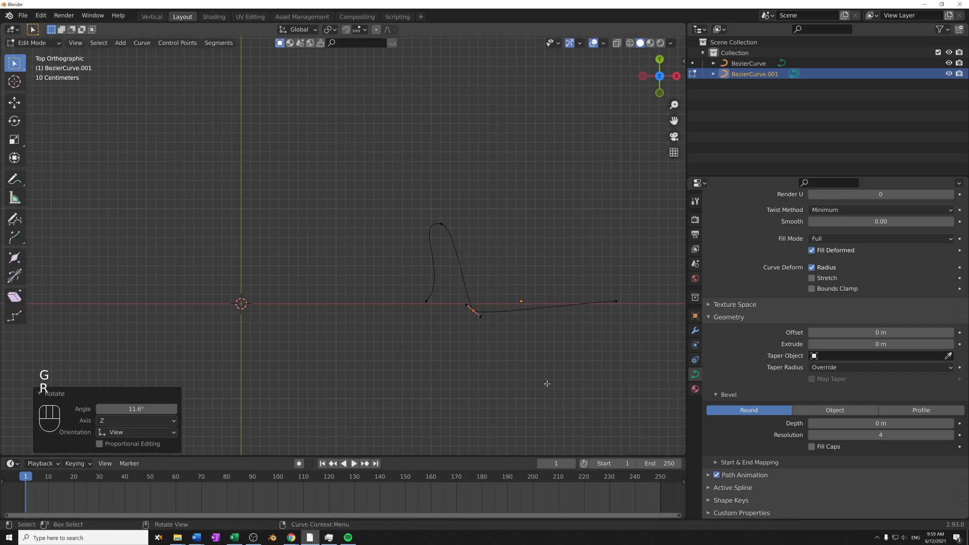
pyautogui.press('g')
pyautogui.click(540, 365)
pyautogui.keyDown('shift'); pyautogui.moveTo(369, 293); pyautogui.dragTo(419, 271, button='middle'); pyautogui.keyUp('shift')
pyautogui.moveTo(469, 178); pyautogui.dragTo(544, 224)
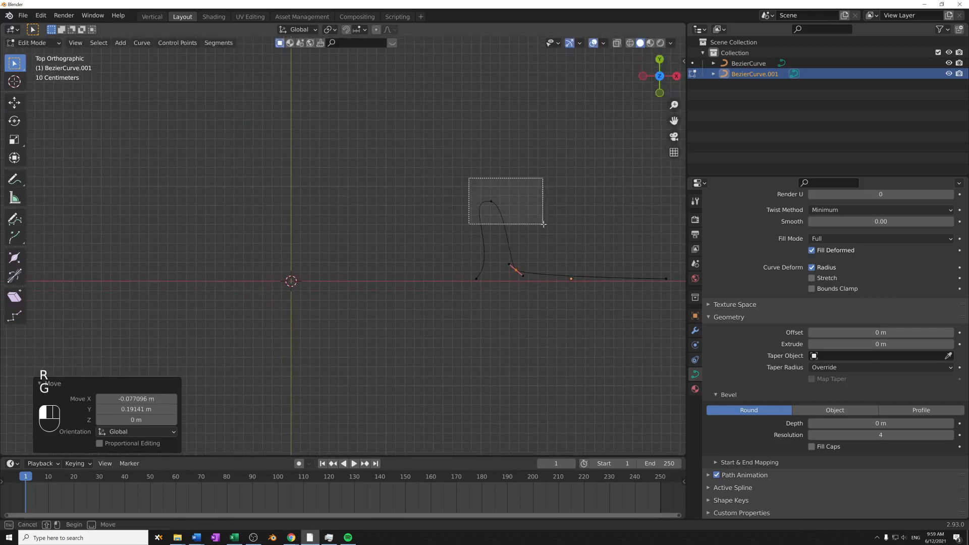
# - Return to Object Mode and assign BezierCurve.001 as the Taper Object of the extruded Bezier curve
pyautogui.press('Tab')
pyautogui.moveTo(378, 314); pyautogui.dragTo(344, 267, button='middle')
pyautogui.click(344, 267)
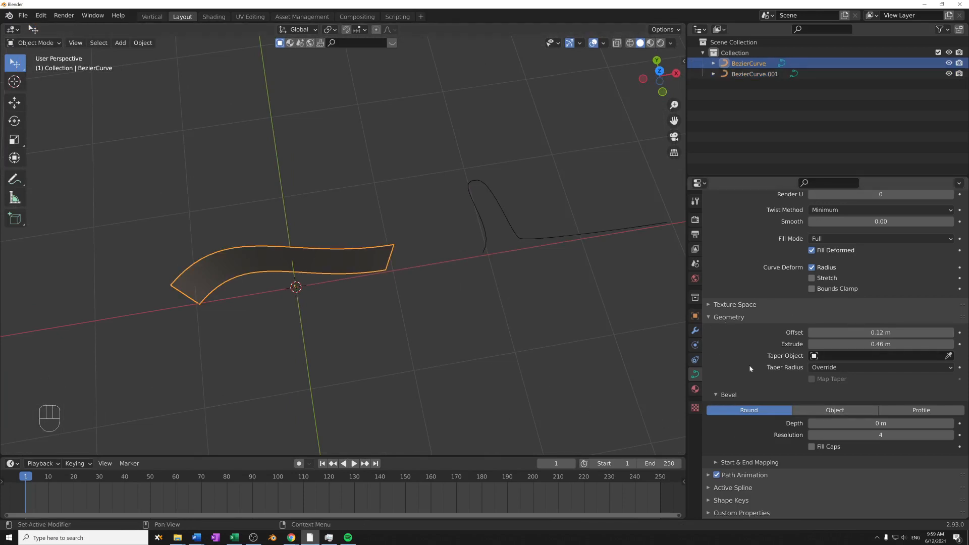
pyautogui.click(838, 356)
pyautogui.click(836, 372)
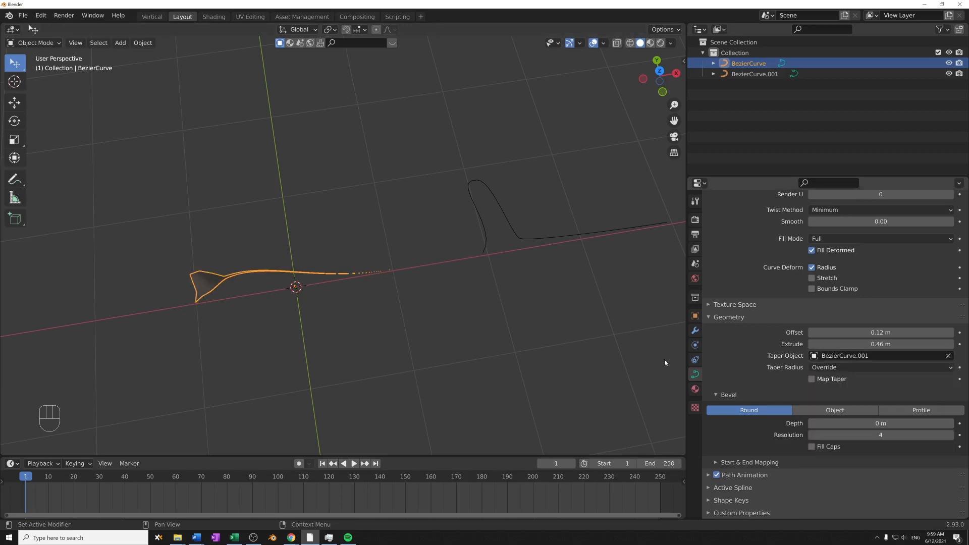
# - Compare the tapered surface with its taper curve and set the surface's preview resolution to 39
pyautogui.moveTo(452, 309); pyautogui.dragTo(500, 300, button='middle')
pyautogui.moveTo(509, 298); pyautogui.dragTo(516, 272, button='middle')
pyautogui.moveTo(513, 329)
pyautogui.keyDown('shift'); pyautogui.mouseDown(button='middle')
pyautogui.moveTo(538, 320)
pyautogui.moveTo(517, 329)
pyautogui.mouseUp(button='middle'); pyautogui.keyUp('shift')
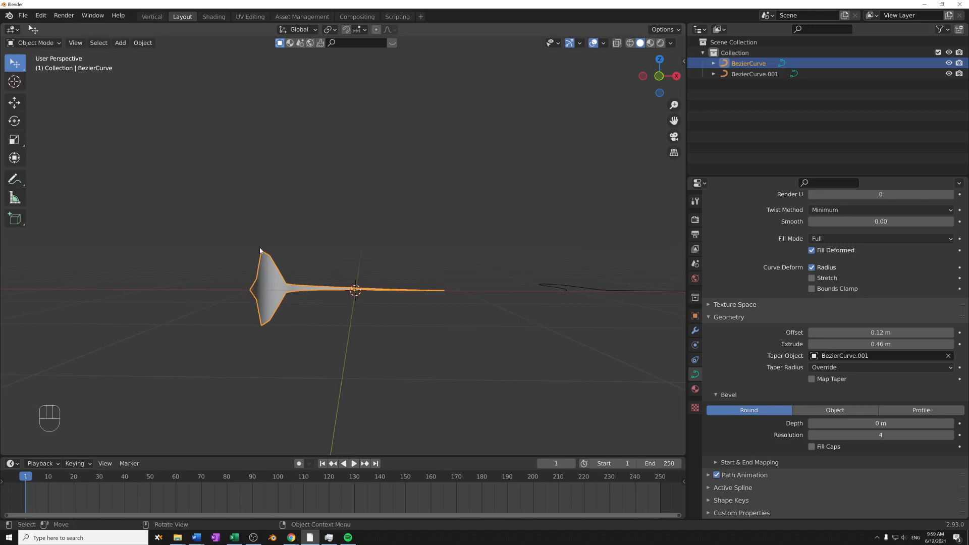
pyautogui.keyDown('shift'); pyautogui.moveTo(350, 290); pyautogui.dragTo(360, 335, button='middle'); pyautogui.keyUp('shift')
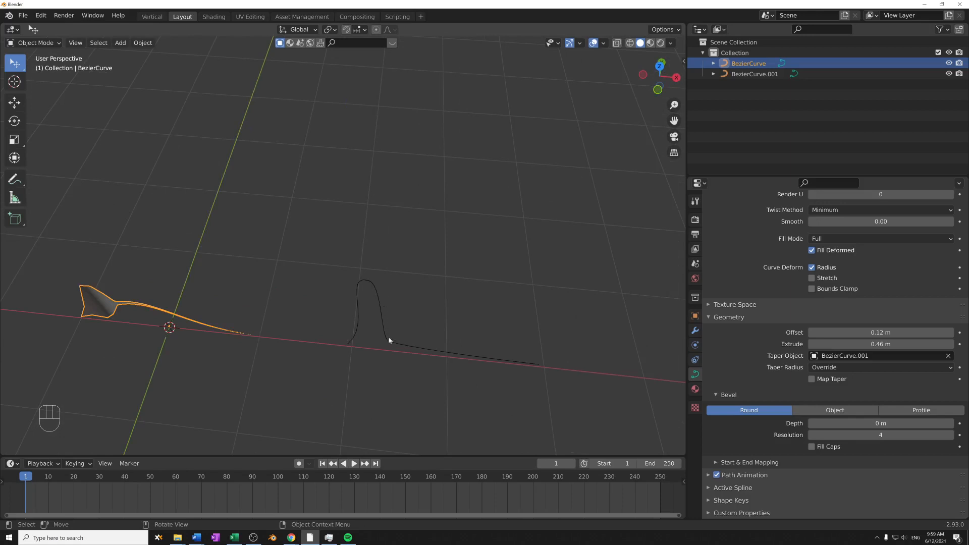
pyautogui.moveTo(251, 363); pyautogui.dragTo(480, 266, button='middle')
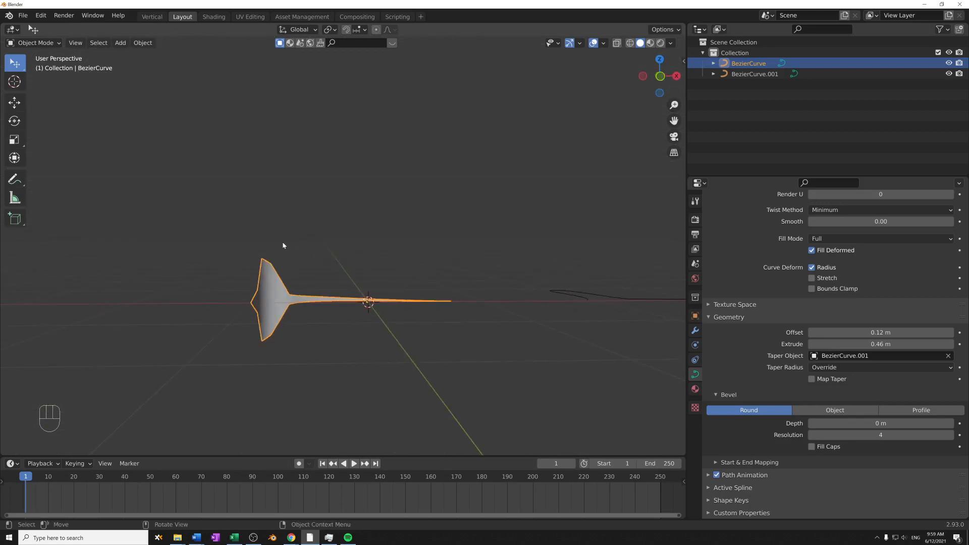
pyautogui.scroll(4, 846, 318)
pyautogui.moveTo(837, 262); pyautogui.dragTo(853, 261)
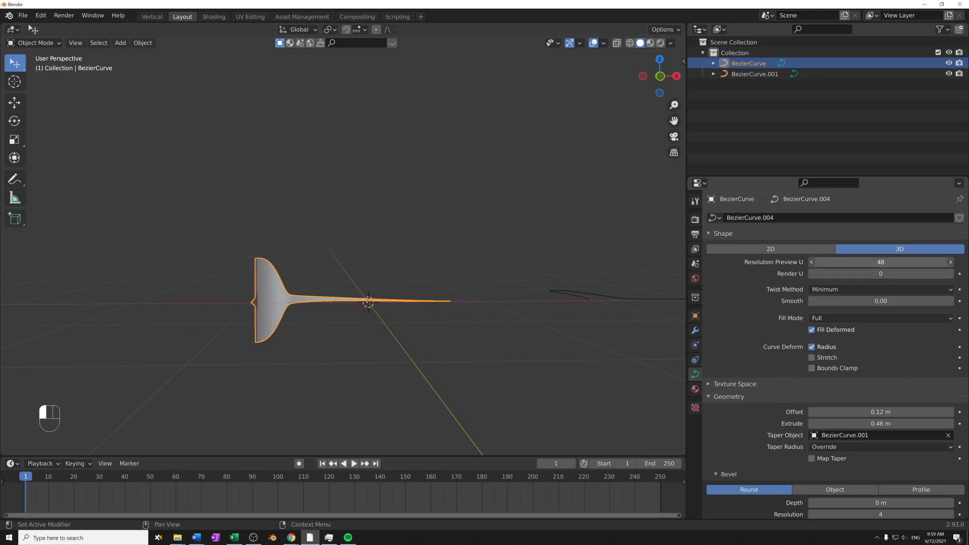
pyautogui.moveTo(881, 262); pyautogui.dragTo(878, 262)
# - In Edit Mode, rotate the taper curve's peak point about -16.3° and move its start point about -0.39 m in X
pyautogui.moveTo(515, 275); pyautogui.dragTo(475, 331, button='middle')
pyautogui.click(469, 284)
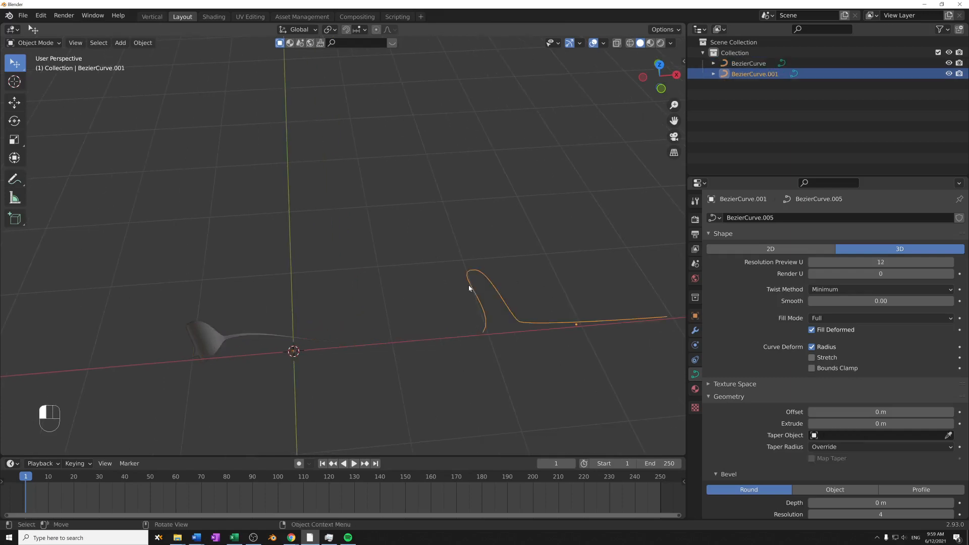
pyautogui.press('Tab')
pyautogui.press('r')
pyautogui.click(580, 280)
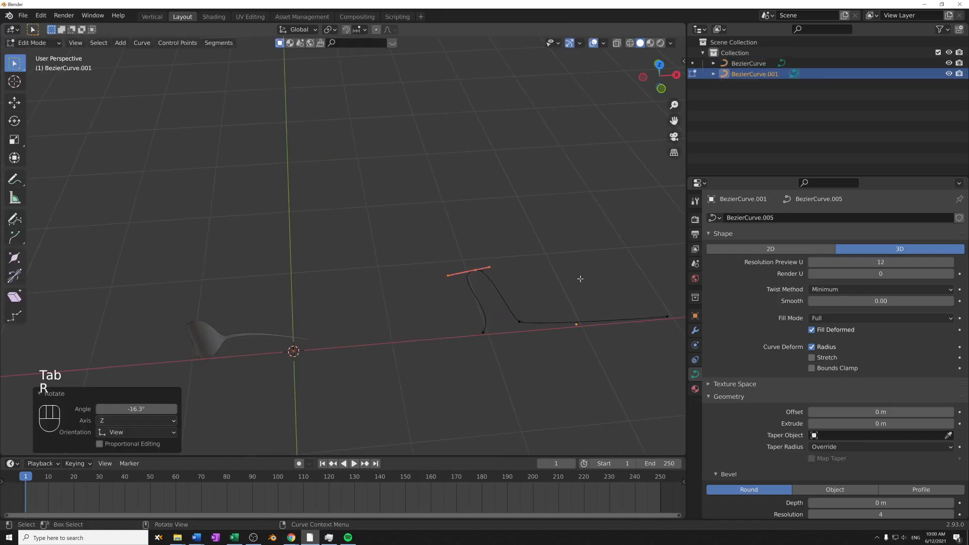
pyautogui.moveTo(579, 279); pyautogui.dragTo(570, 264, button='middle')
pyautogui.click(490, 349)
pyautogui.press('g')
pyautogui.click(458, 367)
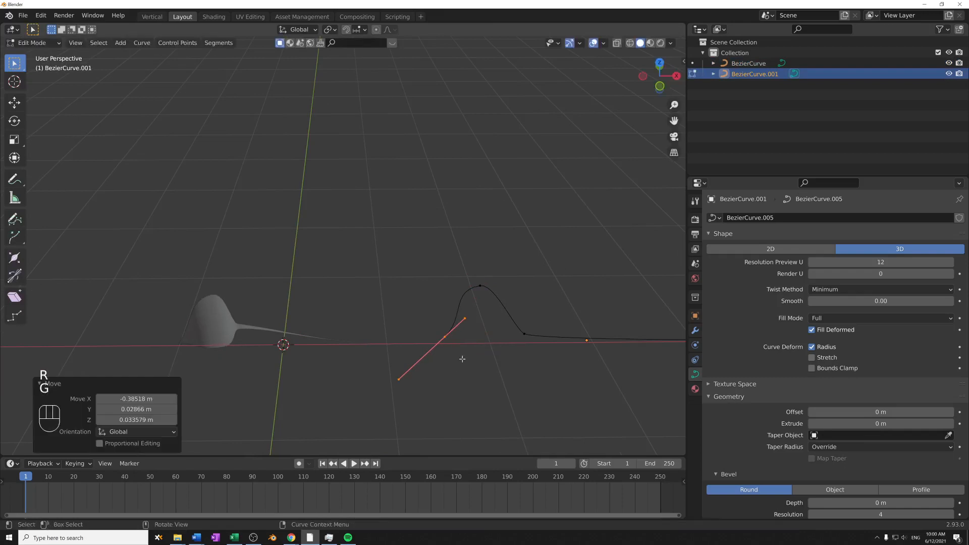
# - Move the taper curve's third control point about 0.41 m in X, 0.27 m in Y and 0.37 m in Z to widen the taper
pyautogui.click(524, 334)
pyautogui.press('g')
pyautogui.click(571, 323)
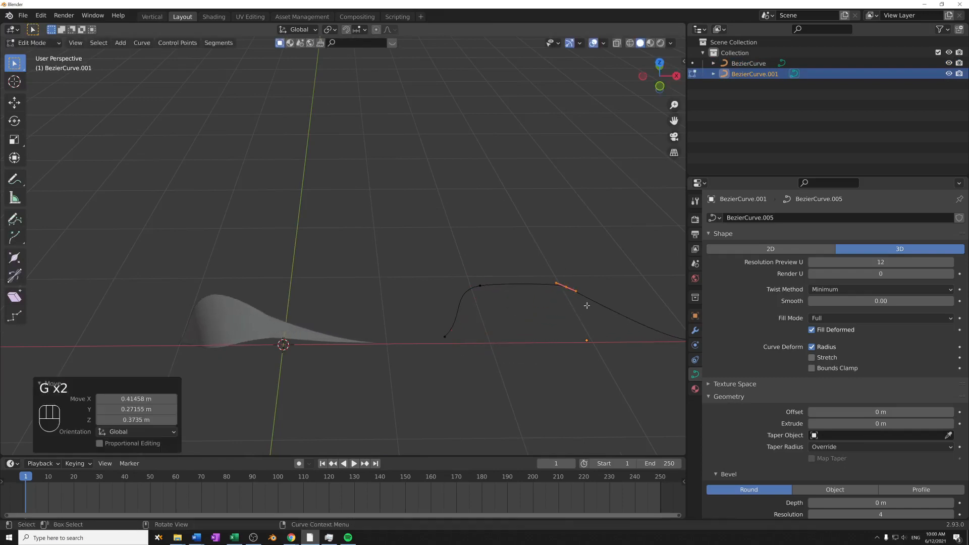
pyautogui.moveTo(570, 323); pyautogui.dragTo(217, 251, button='middle')
pyautogui.keyDown('shift'); pyautogui.moveTo(557, 288); pyautogui.dragTo(469, 287, button='middle'); pyautogui.keyUp('shift')
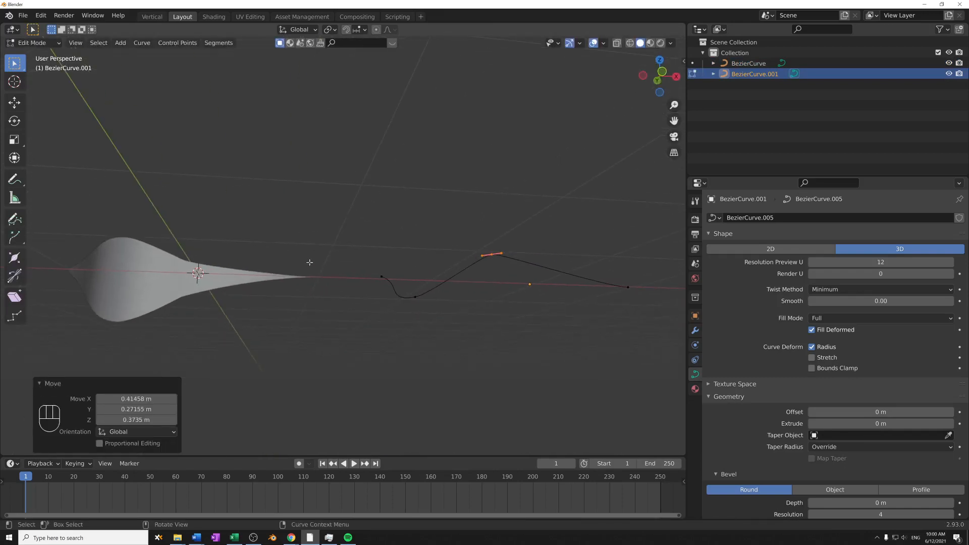
# - Reposition the taper curve's peak point and, in top view, shift its third point about 0.28 m in X and 0.10 m in Y
pyautogui.moveTo(339, 244); pyautogui.dragTo(422, 314)
pyautogui.press('g')
pyautogui.click(427, 308)
pyautogui.moveTo(426, 308); pyautogui.dragTo(476, 325, button='middle')
pyautogui.press('KP_7')
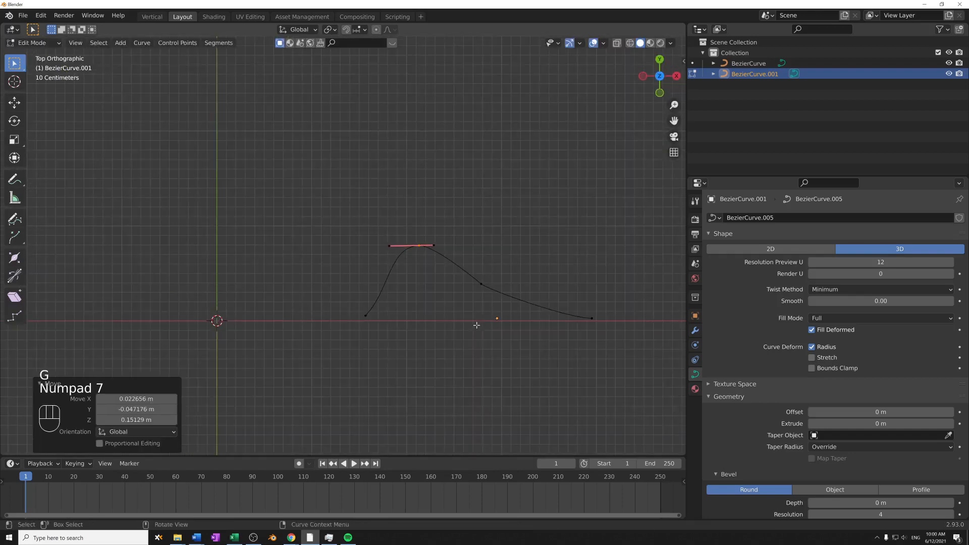
pyautogui.press('g')
pyautogui.click(469, 301)
pyautogui.moveTo(454, 256); pyautogui.dragTo(554, 331)
pyautogui.press('g')
pyautogui.click(580, 322)
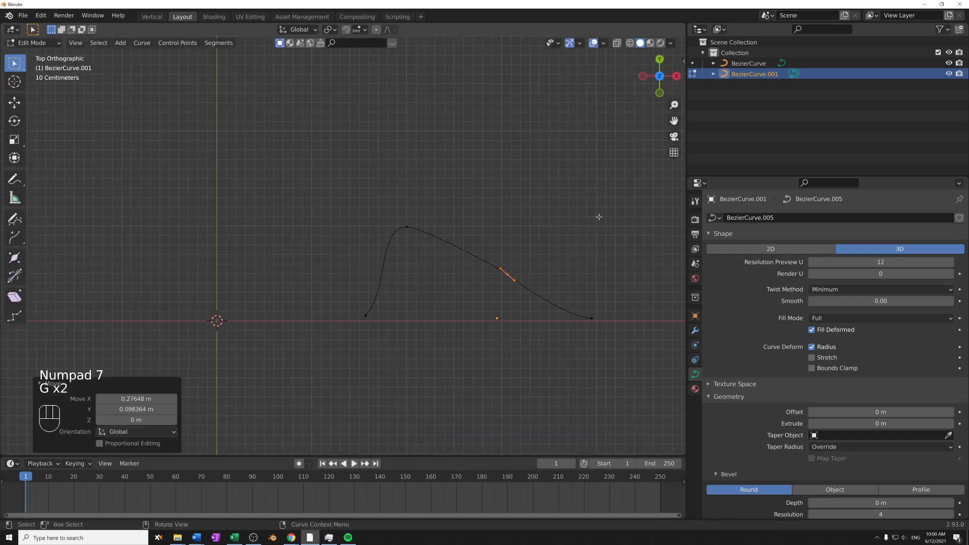
# - Switch the taper curve to 2D and try moving its control points out of the flat plane
pyautogui.click(771, 249)
pyautogui.moveTo(455, 339); pyautogui.dragTo(504, 200, button='middle')
pyautogui.moveTo(379, 238); pyautogui.dragTo(435, 298)
pyautogui.press('g')
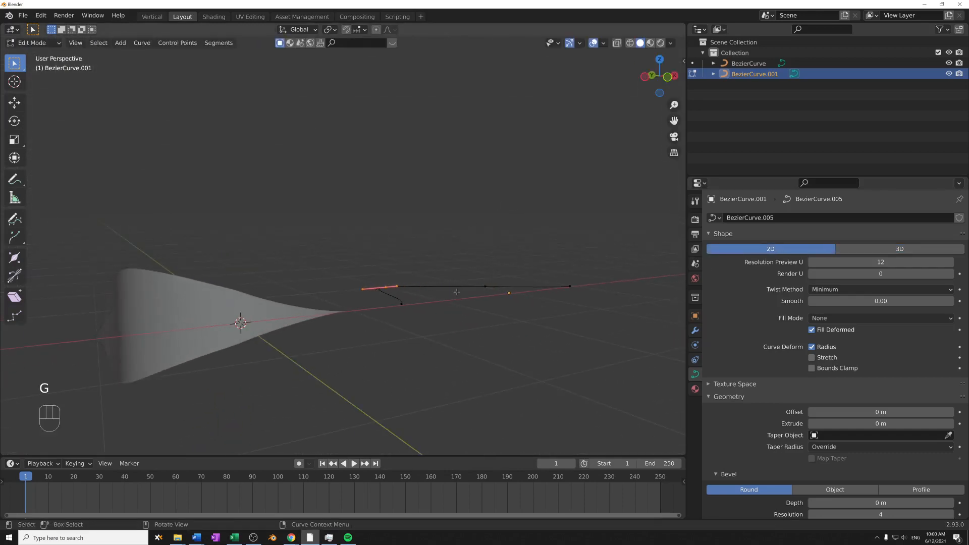
pyautogui.press('g')
pyautogui.click(404, 305)
pyautogui.press('g')
pyautogui.rightClick(515, 323)
# - Switch the taper curve back to 3D, lift its peak point off the plane, and lower the third point about 0.15 m in Z
pyautogui.click(858, 249)
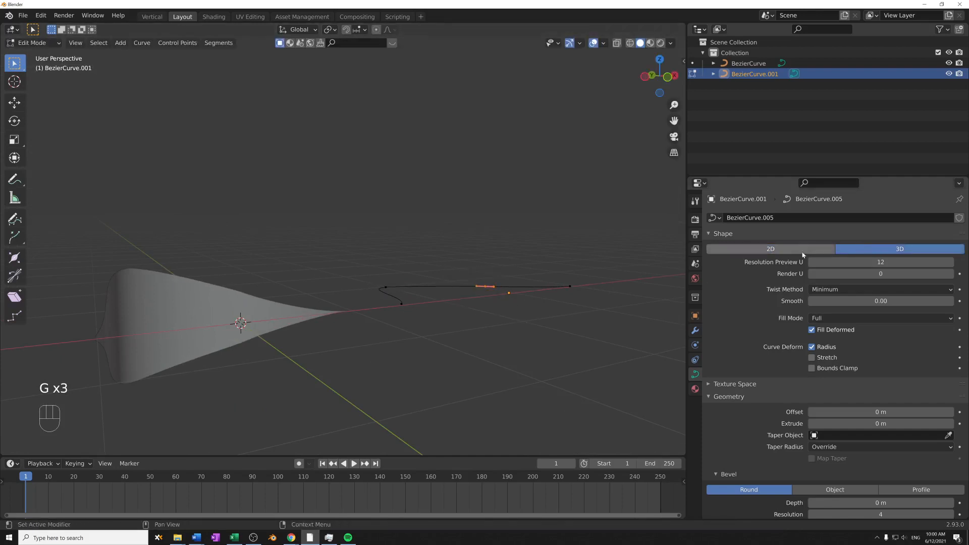
pyautogui.press('Tab')
pyautogui.press('Tab')
pyautogui.press('g')
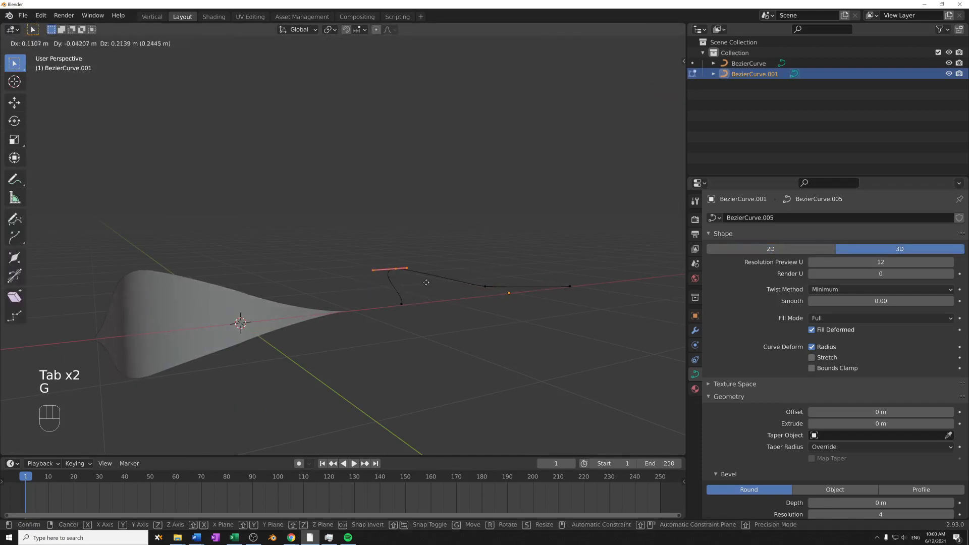
pyautogui.click(431, 258)
pyautogui.moveTo(462, 268); pyautogui.dragTo(516, 319)
pyautogui.press('g')
pyautogui.click(517, 332)
# - Move the taper curve's peak point about -0.58 m in Z and check the tapered surface
pyautogui.moveTo(379, 231); pyautogui.dragTo(428, 262)
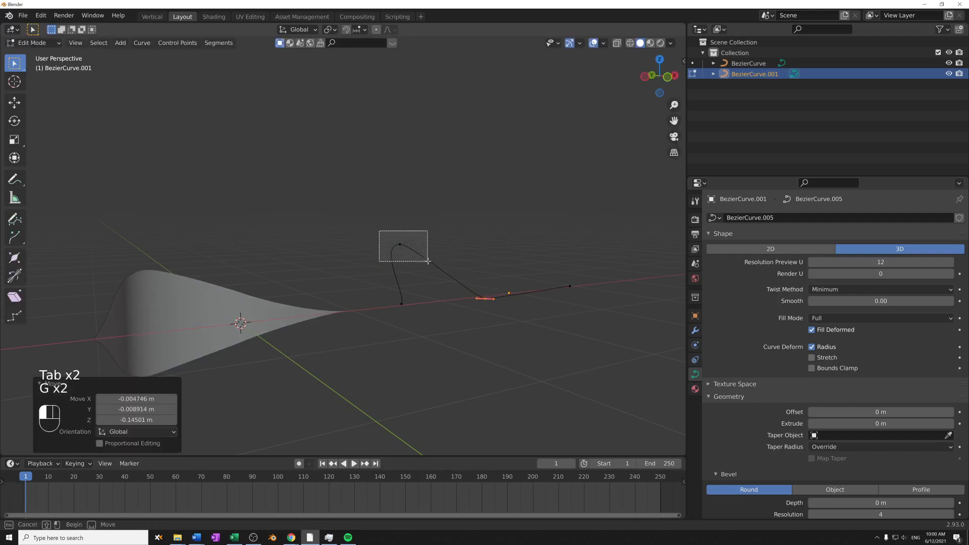
pyautogui.press('g')
pyautogui.click(430, 309)
pyautogui.moveTo(430, 309); pyautogui.dragTo(208, 315, button='middle')
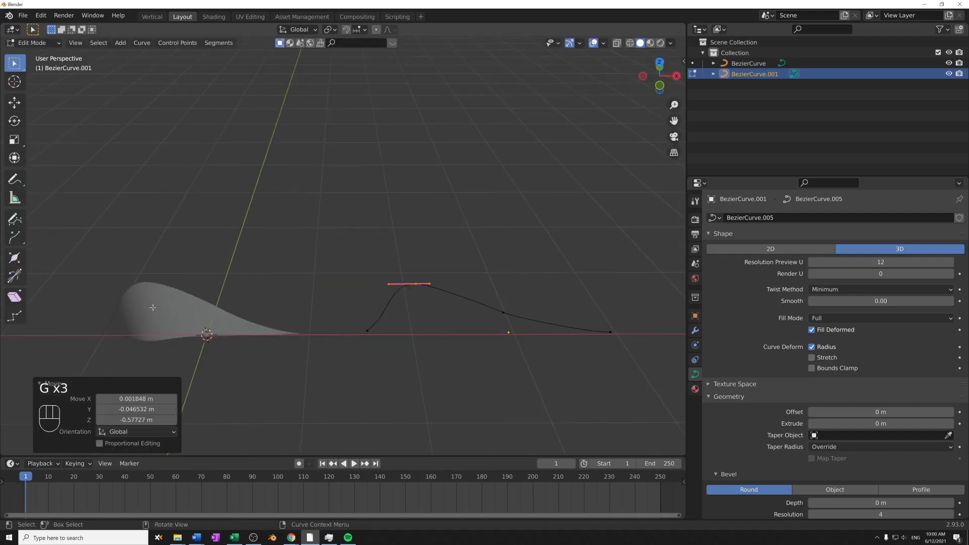
# - Leave Edit Mode and set the taper curve's shape to 2D
pyautogui.press('Tab')
pyautogui.click(162, 324)
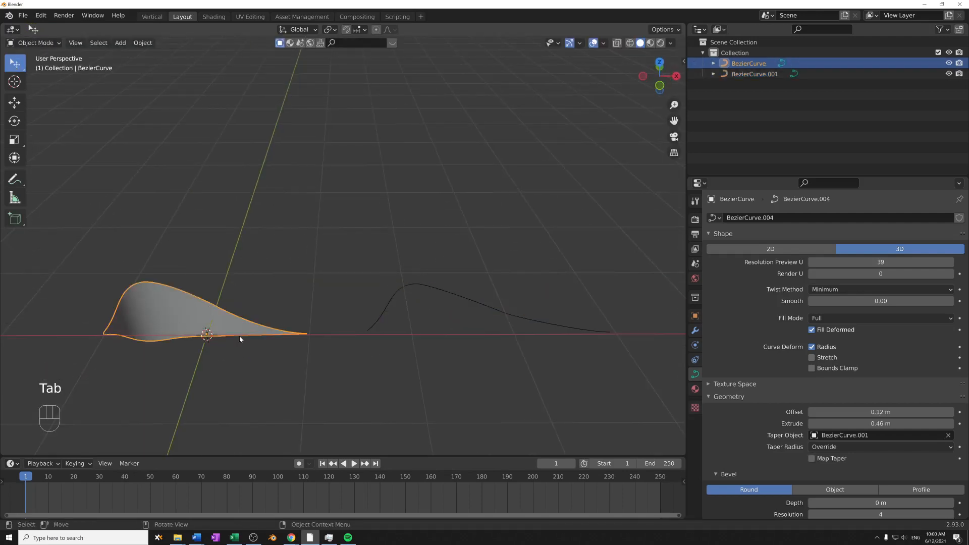
pyautogui.click(441, 289)
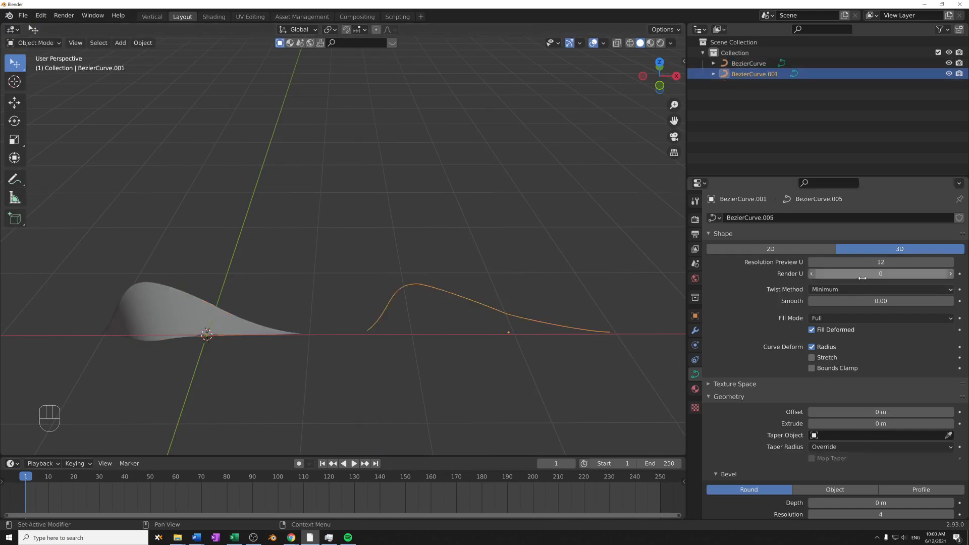
pyautogui.click(826, 250)
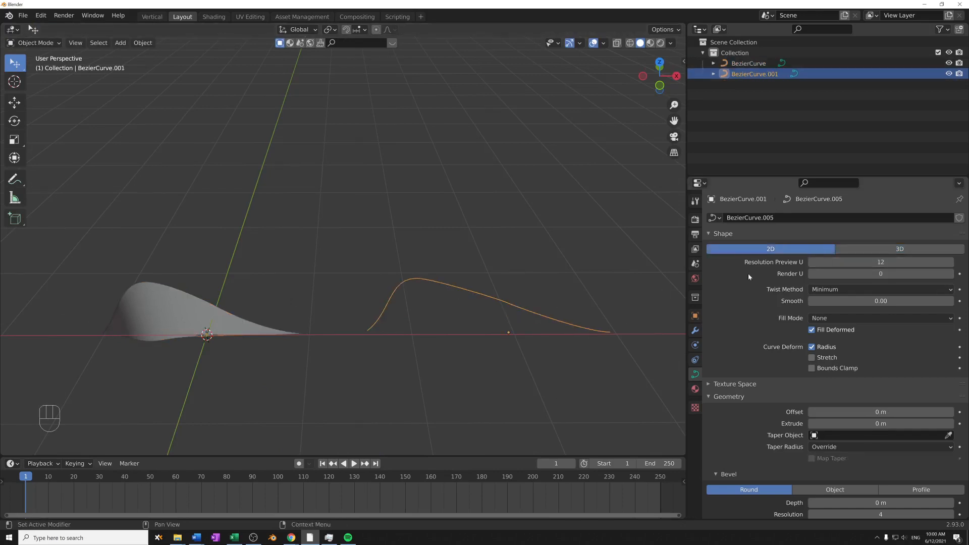
# - Select the tapered Bezier surface and examine it from several angles in Object Mode and Edit Mode
pyautogui.keyDown('shift'); pyautogui.moveTo(385, 301); pyautogui.dragTo(482, 256, button='middle'); pyautogui.keyUp('shift')
pyautogui.click(248, 290)
pyautogui.moveTo(303, 365); pyautogui.dragTo(293, 315, button='middle')
pyautogui.keyDown('shift'); pyautogui.moveTo(292, 315); pyautogui.dragTo(392, 340, button='middle'); pyautogui.keyUp('shift')
pyautogui.press('Tab')
pyautogui.moveTo(268, 243); pyautogui.dragTo(333, 305)
pyautogui.press('Tab')
pyautogui.moveTo(457, 298); pyautogui.dragTo(467, 329, button='middle')
pyautogui.keyDown('shift'); pyautogui.moveTo(531, 312); pyautogui.dragTo(473, 313, button='middle'); pyautogui.keyUp('shift')
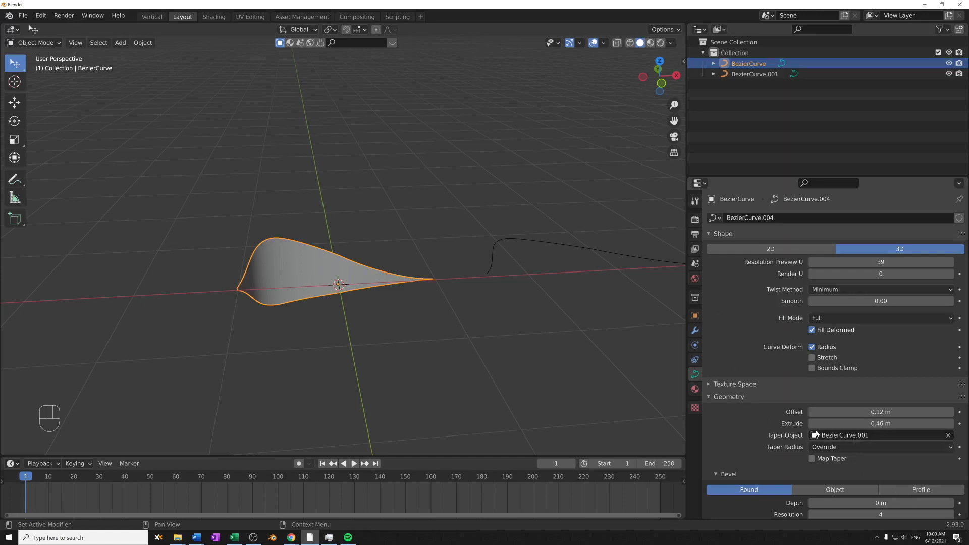
# - Clear the original Bezier curve's Taper Object and reset its Extrude and Offset to 0 m
pyautogui.click(947, 436)
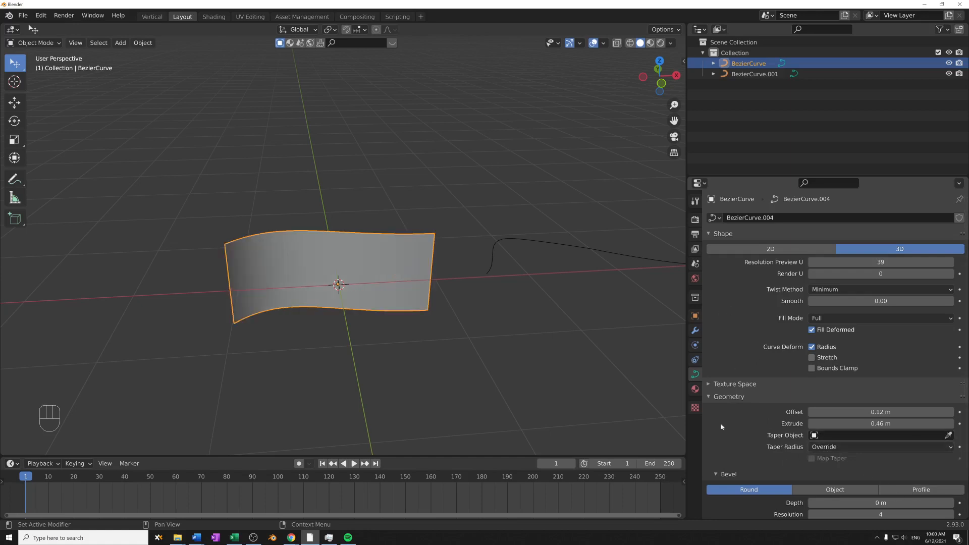
pyautogui.click(872, 423)
pyautogui.write('0')
pyautogui.press('Return')
pyautogui.click(878, 411)
pyautogui.write('0')
pyautogui.press('Return')
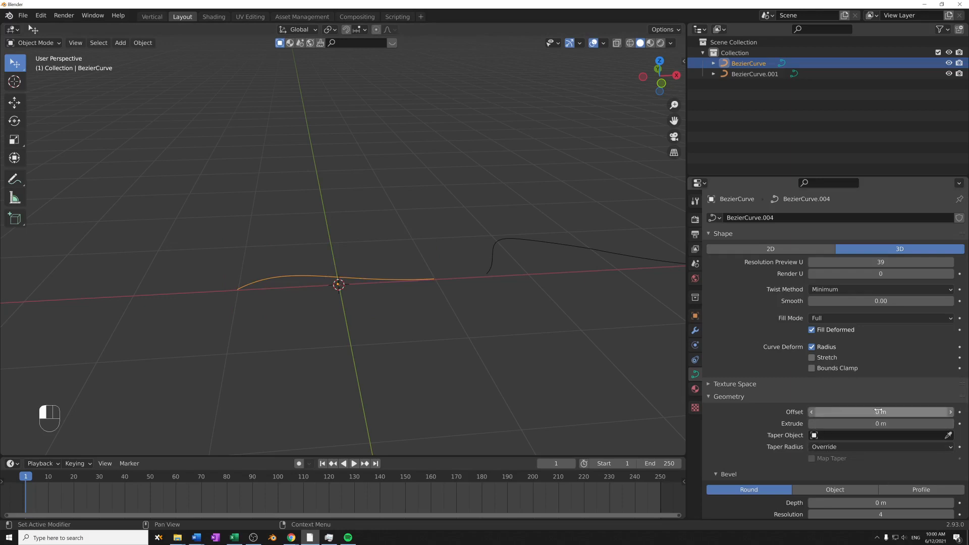
pyautogui.scroll(-3, 878, 412)
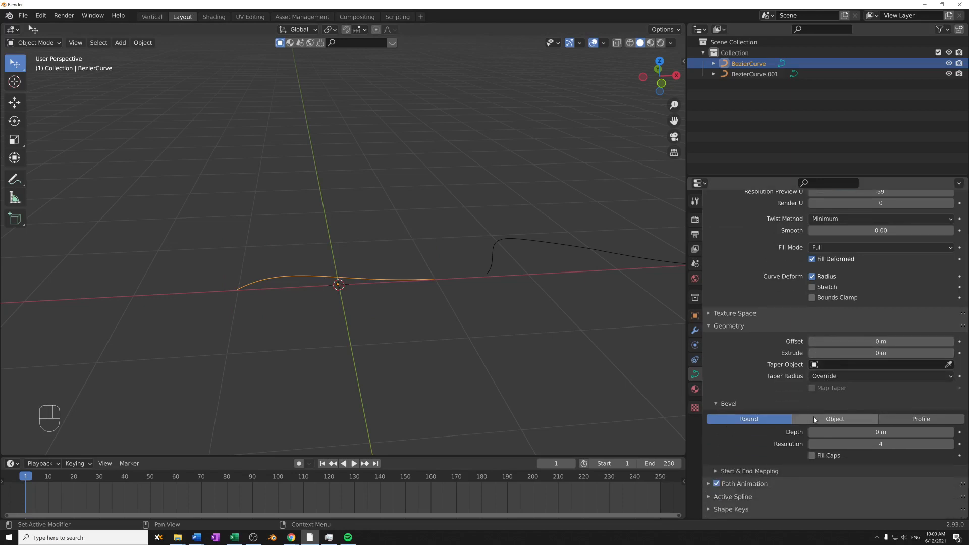
# - Enter Edit Mode on the original Bezier curve and set its round Bevel Depth to 0.07 m
pyautogui.scroll(-1, 795, 400)
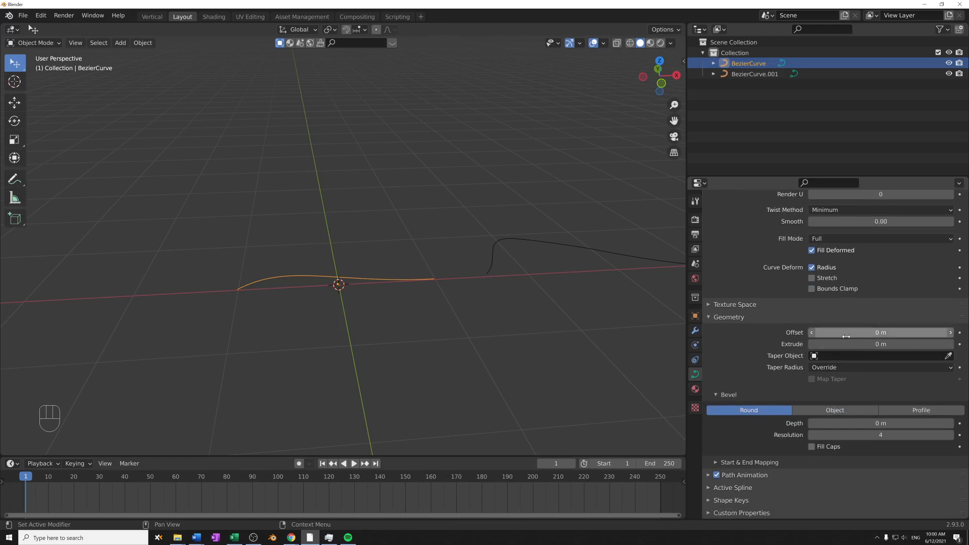
pyautogui.moveTo(536, 326); pyautogui.dragTo(553, 326, button='middle')
pyautogui.keyDown('shift'); pyautogui.moveTo(513, 302); pyautogui.dragTo(622, 312, button='middle'); pyautogui.keyUp('shift')
pyautogui.keyDown('shift'); pyautogui.moveTo(561, 283); pyautogui.dragTo(563, 292, button='middle'); pyautogui.keyUp('shift')
pyautogui.press('Tab')
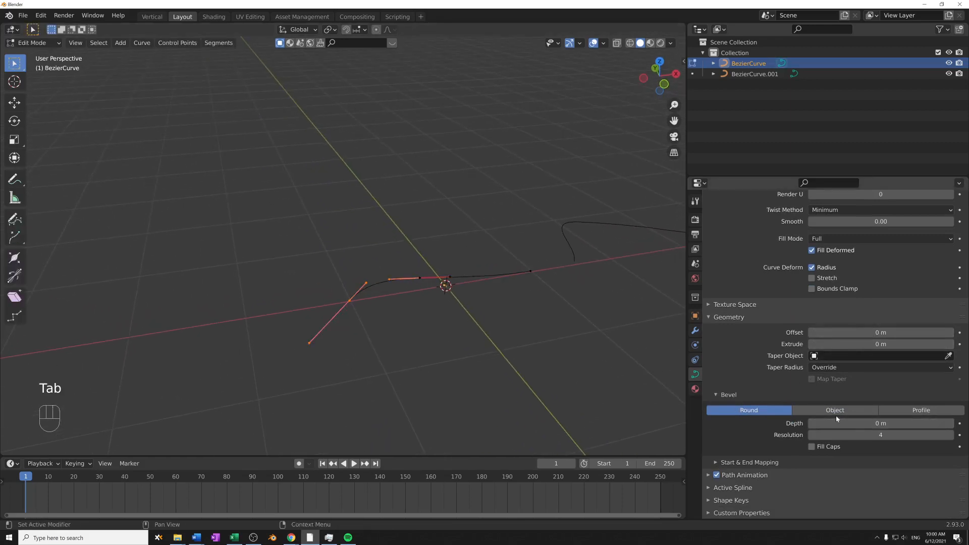
pyautogui.click(794, 412)
pyautogui.click(761, 425)
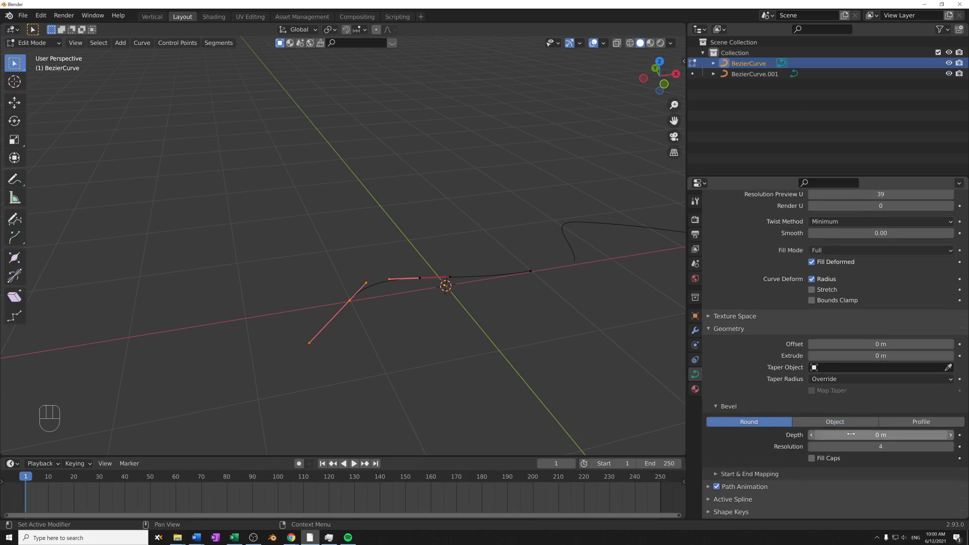
pyautogui.moveTo(851, 435); pyautogui.dragTo(872, 435)
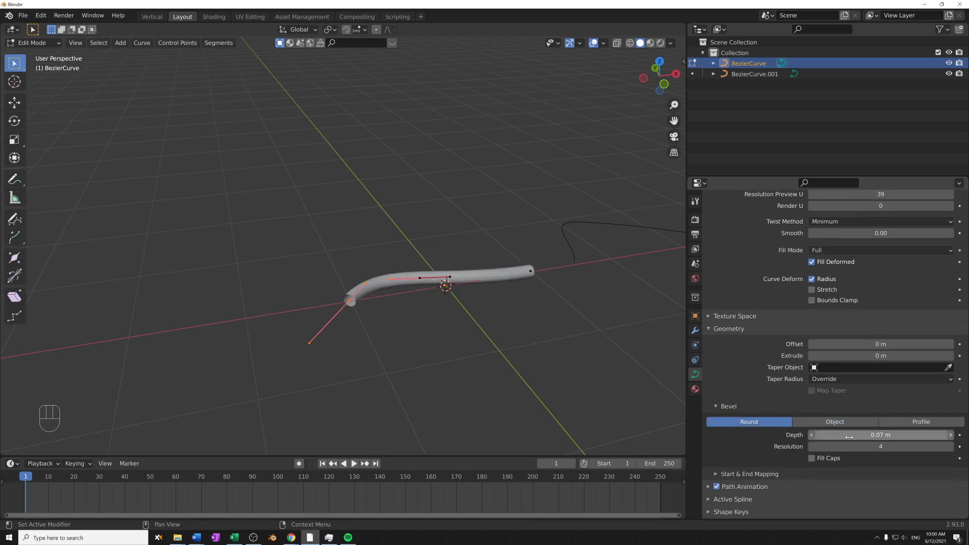
# - Return to Object Mode and examine the beveled tube's open end and length from several angles
pyautogui.moveTo(446, 331); pyautogui.dragTo(363, 265, button='middle')
pyautogui.scroll(2, 484, 328)
pyautogui.scroll(1, 386, 305)
pyautogui.press('Tab')
pyautogui.scroll(2, 374, 299)
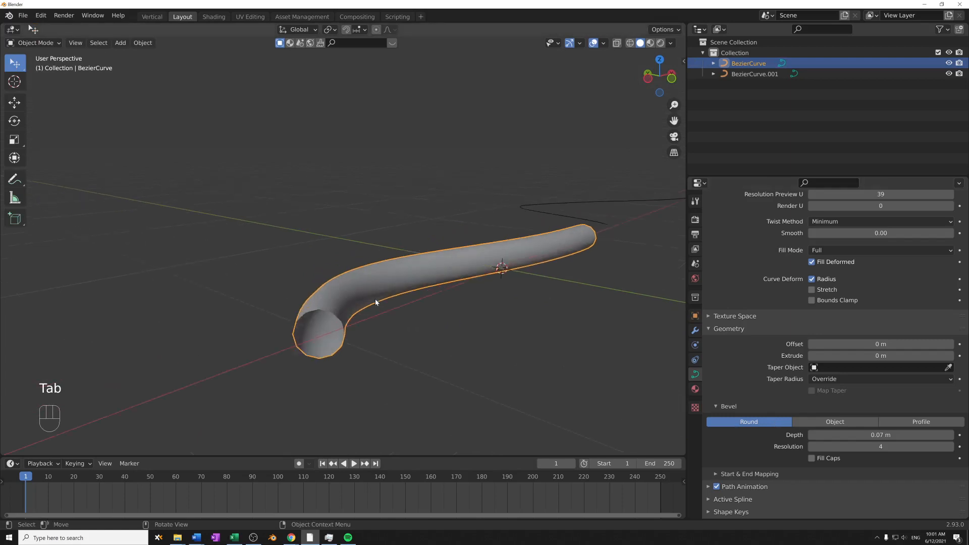
pyautogui.keyDown('shift'); pyautogui.moveTo(374, 299); pyautogui.dragTo(368, 242, button='middle'); pyautogui.keyUp('shift')
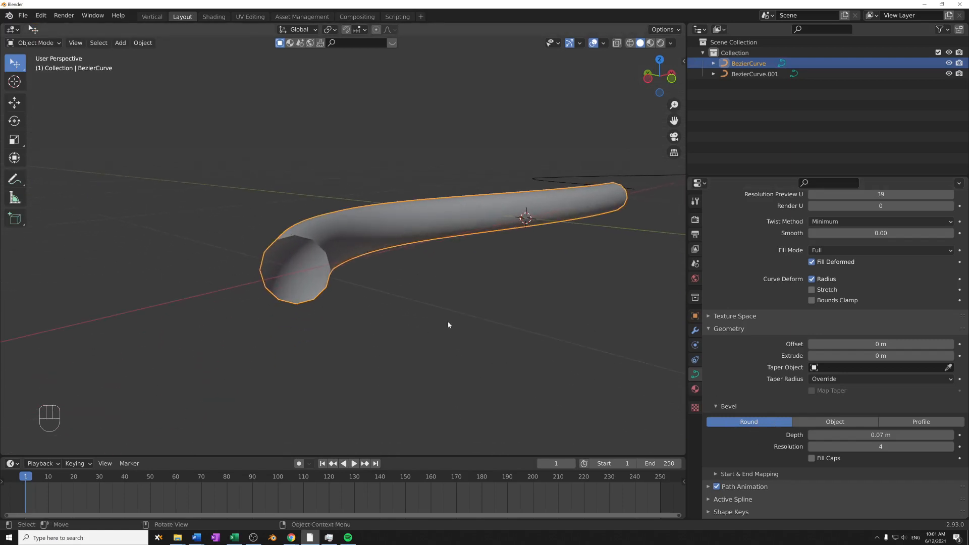
pyautogui.moveTo(455, 317); pyautogui.dragTo(358, 205, button='middle')
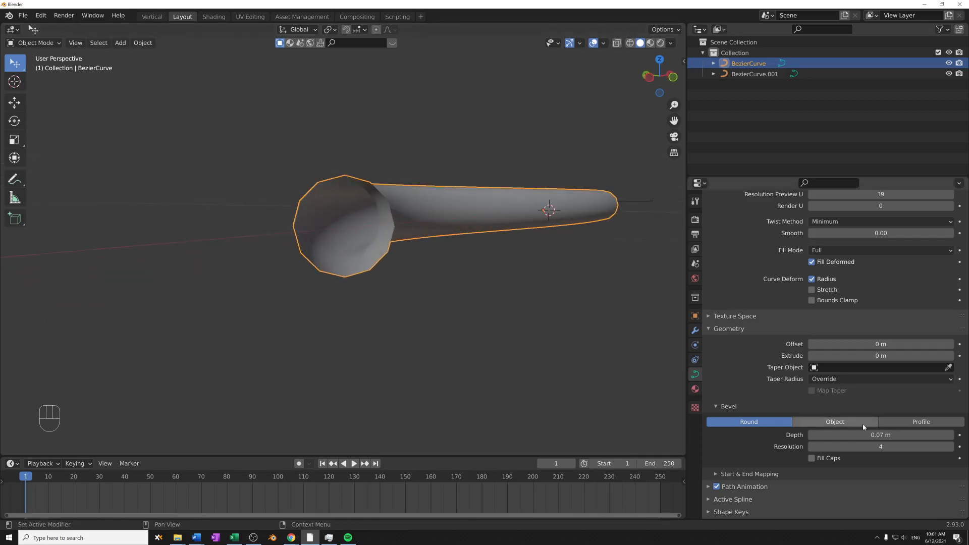
# - Set the curve's Bevel Depth to 0.134 m, Resolution Preview U to 27 and Bevel Resolution to 13
pyautogui.keyDown('shift'); pyautogui.moveTo(865, 435); pyautogui.dragTo(903, 434); pyautogui.keyUp('shift')
pyautogui.scroll(1, 855, 325)
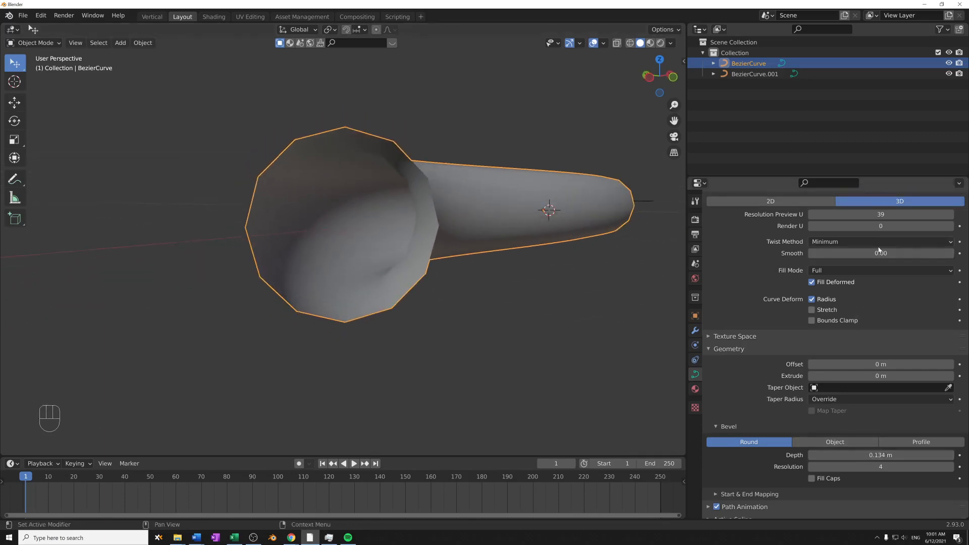
pyautogui.moveTo(882, 214)
pyautogui.keyDown('shift'); pyautogui.mouseDown()
pyautogui.moveTo(844, 215)
pyautogui.moveTo(894, 215)
pyautogui.mouseUp(); pyautogui.keyUp('shift')
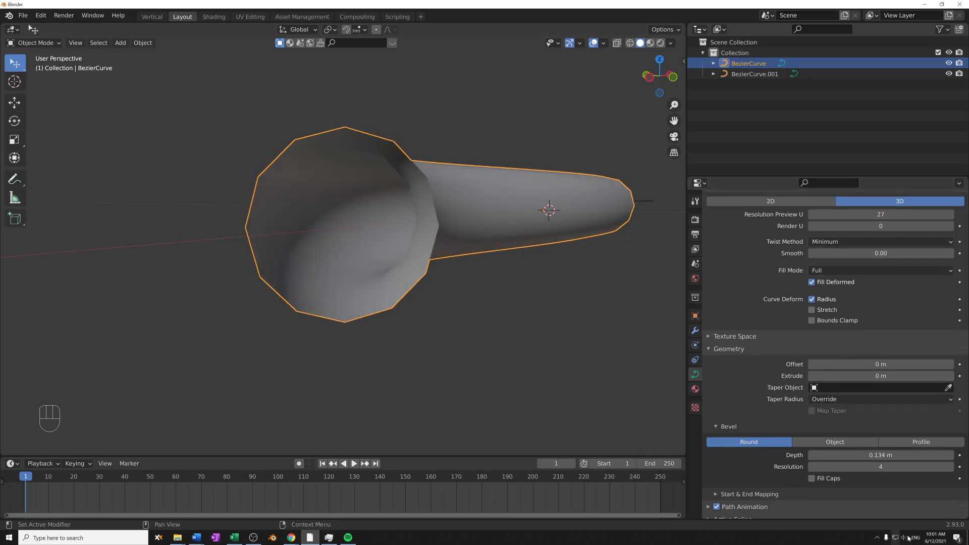
pyautogui.click(952, 469)
pyautogui.click(951, 469)
pyautogui.click(951, 469)
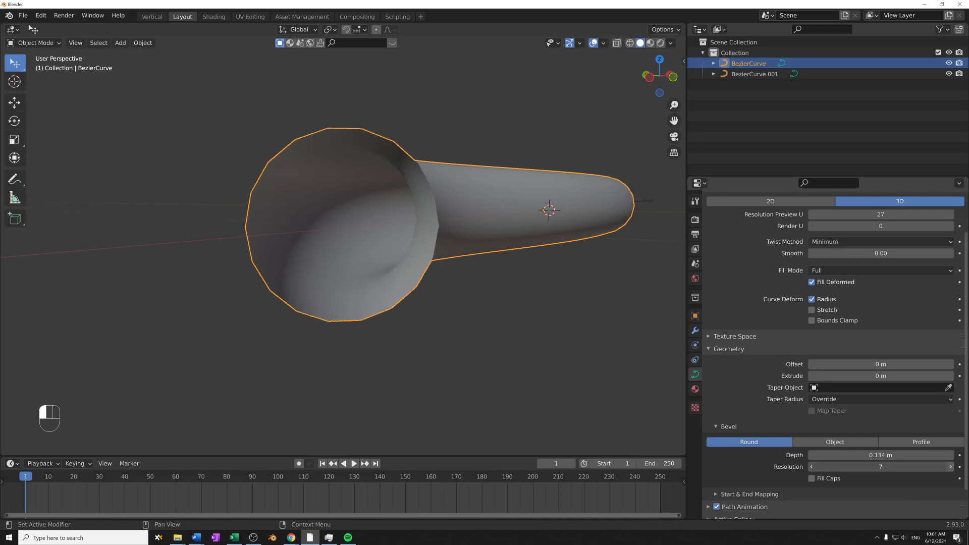
pyautogui.click(951, 469)
pyautogui.click(952, 469)
pyautogui.click(952, 469)
pyautogui.click(952, 468)
pyautogui.click(951, 469)
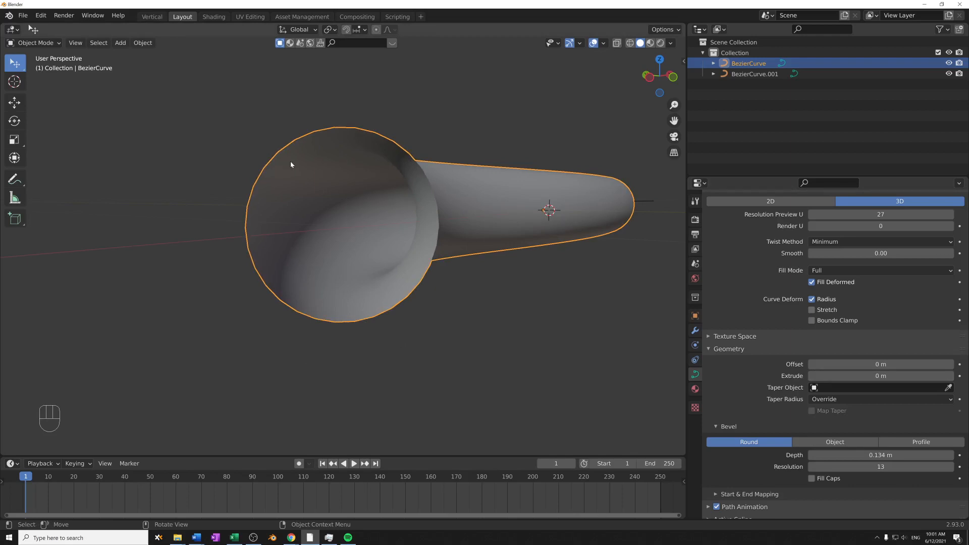
# - Display the tube in wireframe and set its Resolution Preview U to 10
pyautogui.moveTo(523, 225); pyautogui.dragTo(410, 242, button='middle')
pyautogui.scroll(3, 858, 242)
pyautogui.hotkey('shift', 'z')
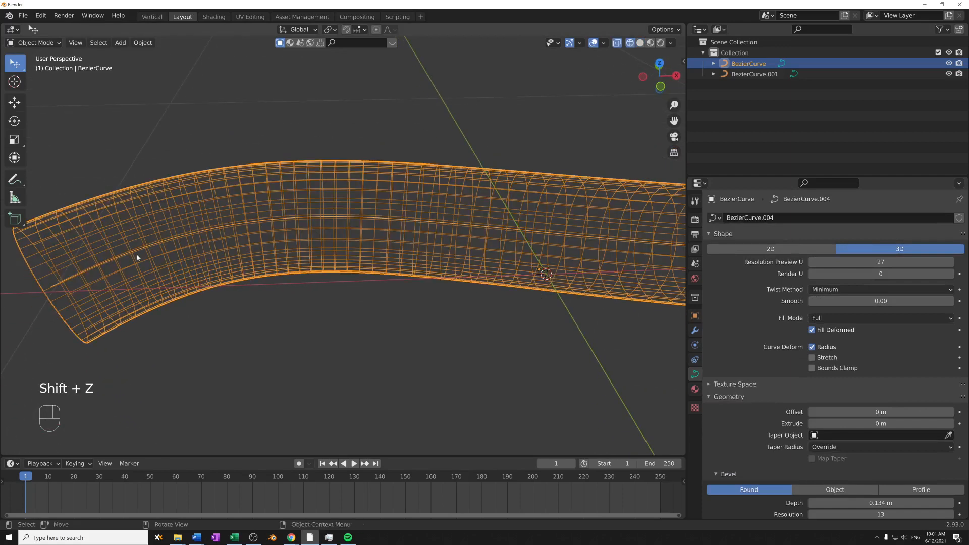
pyautogui.moveTo(881, 262); pyautogui.dragTo(844, 262)
# - Set the tube's Bevel Resolution to 7 and inspect the segments around its open end
pyautogui.scroll(-3, 858, 274)
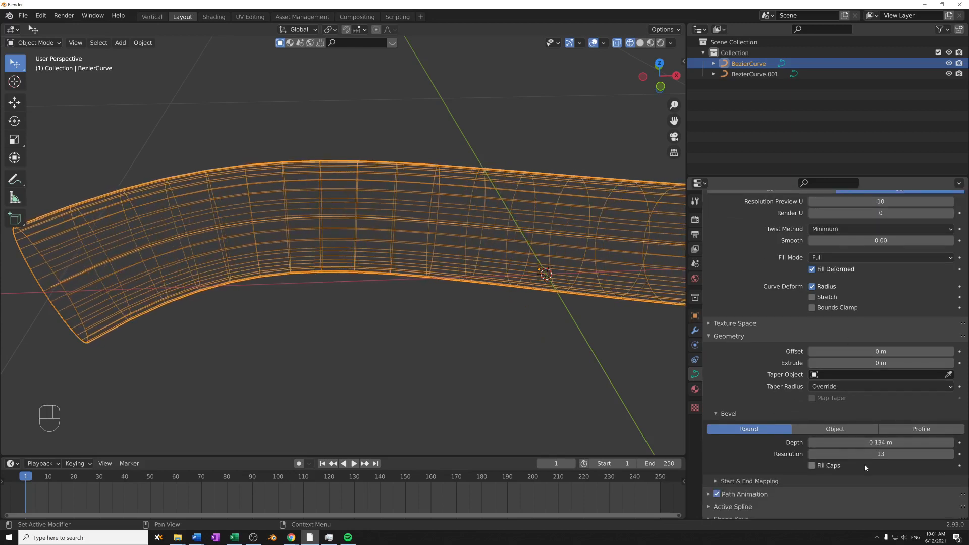
pyautogui.moveTo(880, 453)
pyautogui.mouseDown()
pyautogui.moveTo(855, 454)
pyautogui.moveTo(863, 454)
pyautogui.mouseUp()
pyautogui.moveTo(491, 384); pyautogui.dragTo(531, 352, button='middle')
pyautogui.moveTo(858, 453)
pyautogui.mouseDown()
pyautogui.moveTo(881, 454)
pyautogui.moveTo(868, 453)
pyautogui.mouseUp()
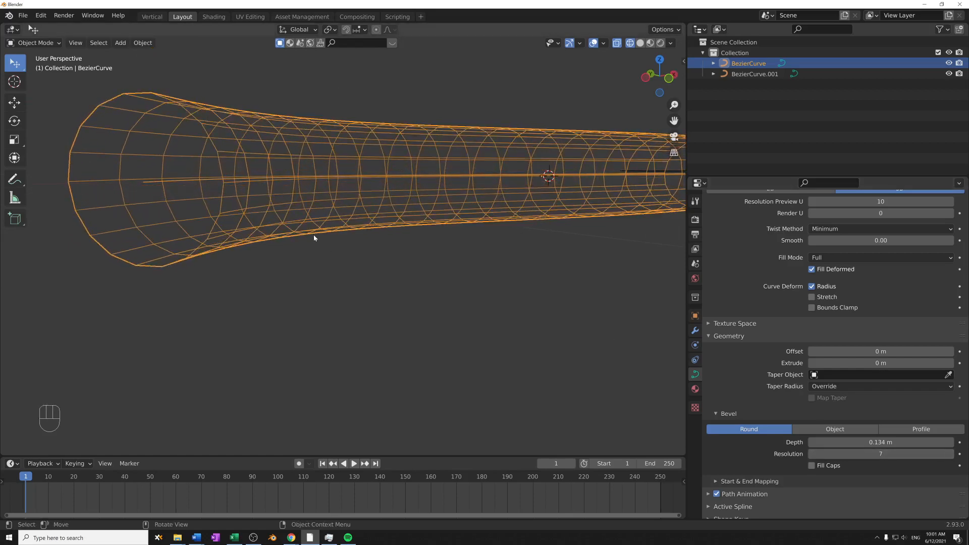
pyautogui.keyDown('shift'); pyautogui.moveTo(313, 234); pyautogui.dragTo(526, 305, button='middle'); pyautogui.keyUp('shift')
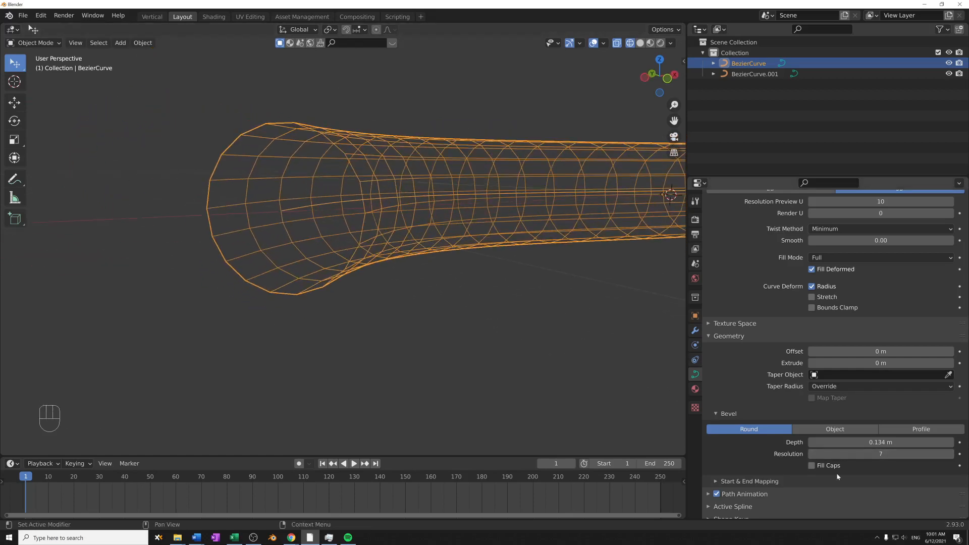
# - Switch the curve's Bevel to Object mode and assign BezierCurve.001 as its bevel object
pyautogui.click(830, 429)
pyautogui.moveTo(555, 414); pyautogui.dragTo(548, 372, button='middle')
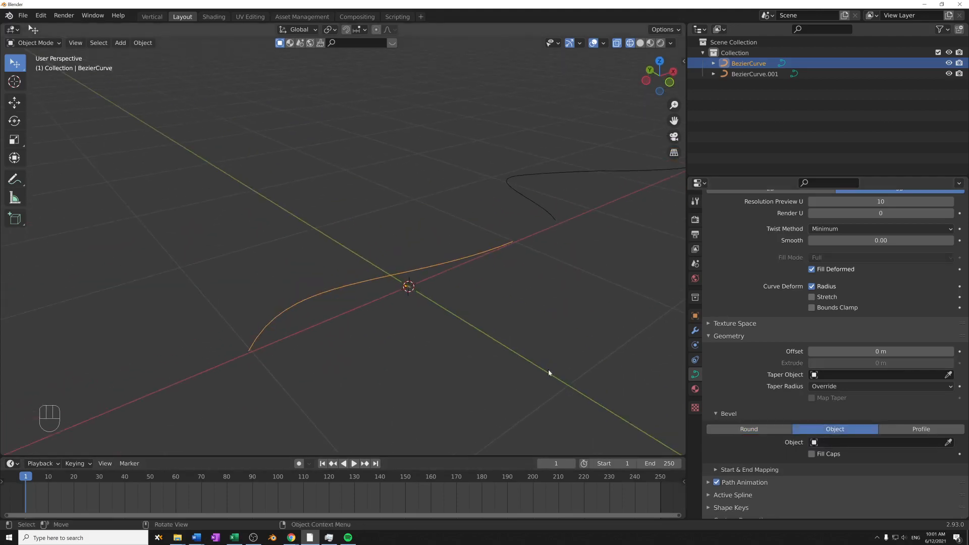
pyautogui.click(846, 446)
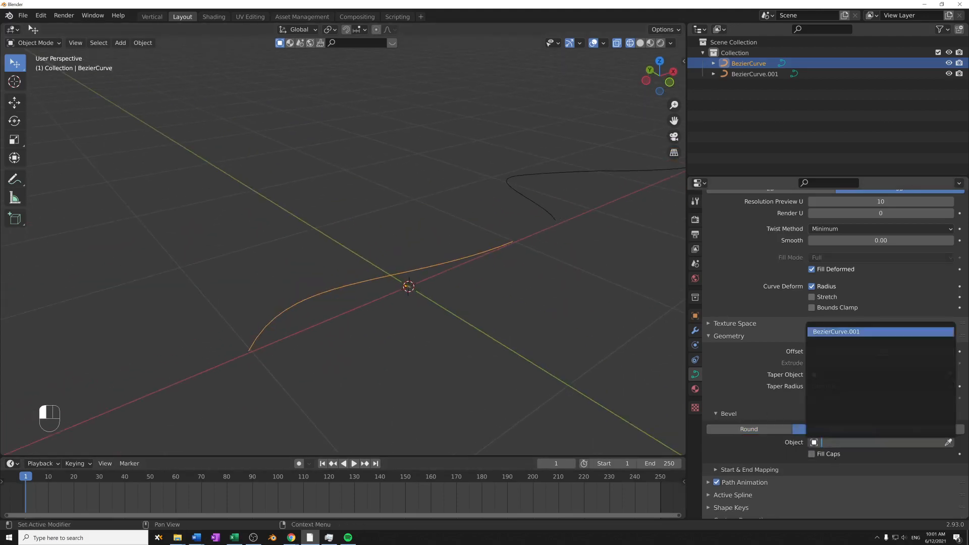
pyautogui.click(858, 332)
# - Examine from several angles the wireframe surface that the bevel object creates along the curve
pyautogui.moveTo(510, 337); pyautogui.dragTo(536, 310, button='middle')
pyautogui.scroll(-4, 530, 313)
pyautogui.keyDown('shift'); pyautogui.moveTo(462, 326); pyautogui.dragTo(477, 379, button='middle'); pyautogui.keyUp('shift')
pyautogui.moveTo(476, 380); pyautogui.dragTo(256, 307, button='middle')
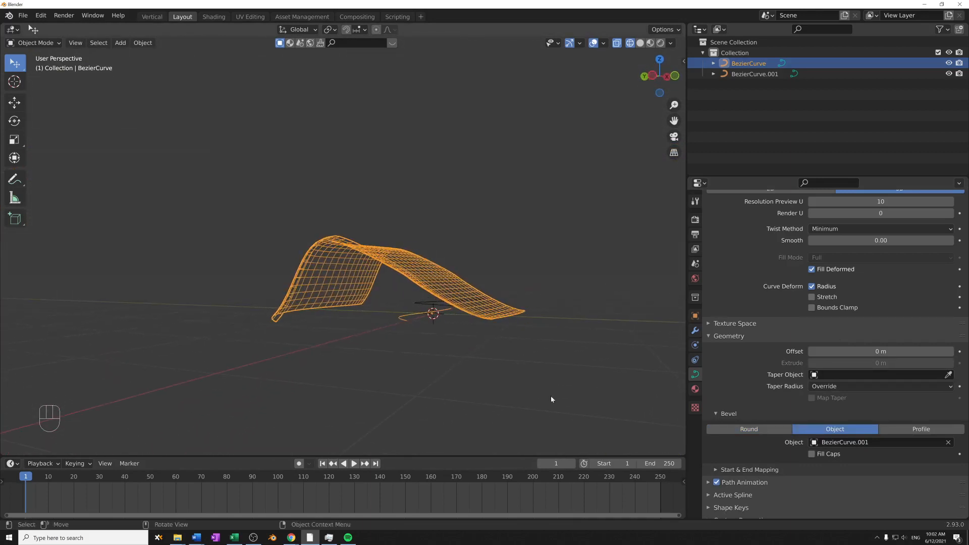
pyautogui.moveTo(551, 395); pyautogui.dragTo(434, 286, button='middle')
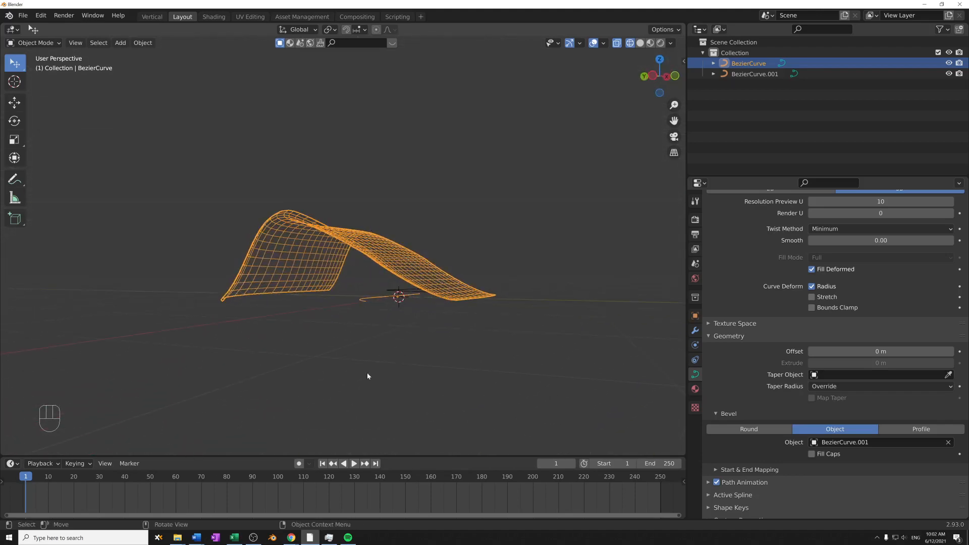
pyautogui.moveTo(367, 376); pyautogui.dragTo(235, 362, button='middle')
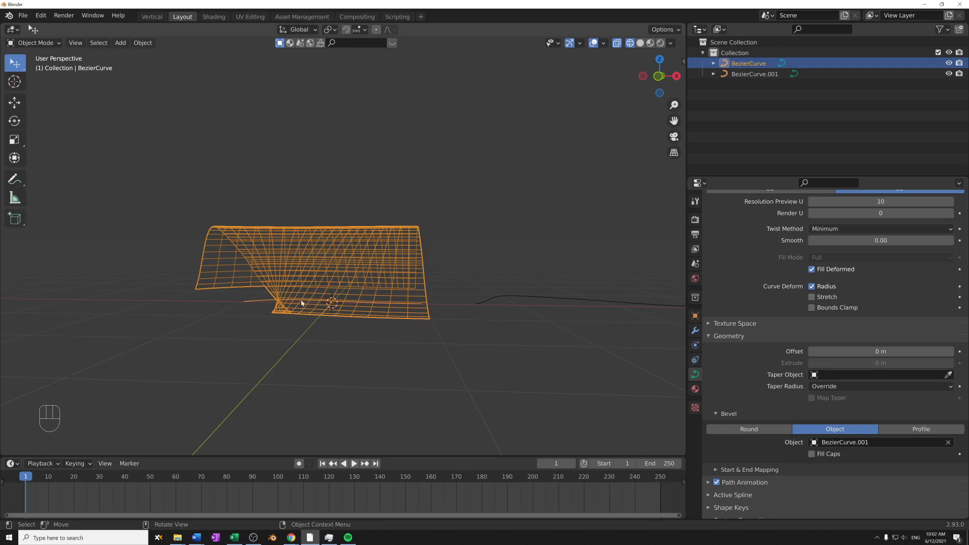
pyautogui.moveTo(391, 297); pyautogui.dragTo(586, 298, button='middle')
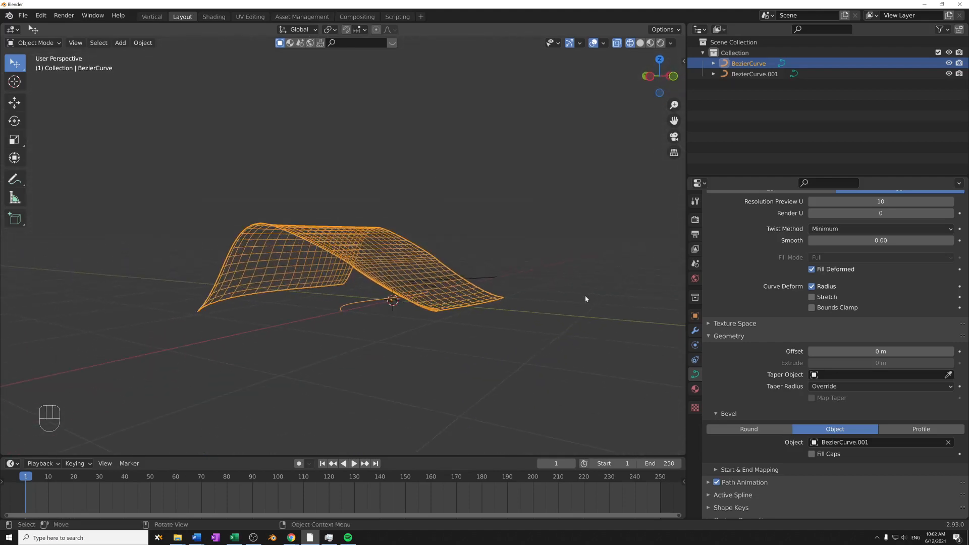
# - Switch the curve's Bevel to Profile mode and inspect the shape of its cross-section
pyautogui.click(911, 429)
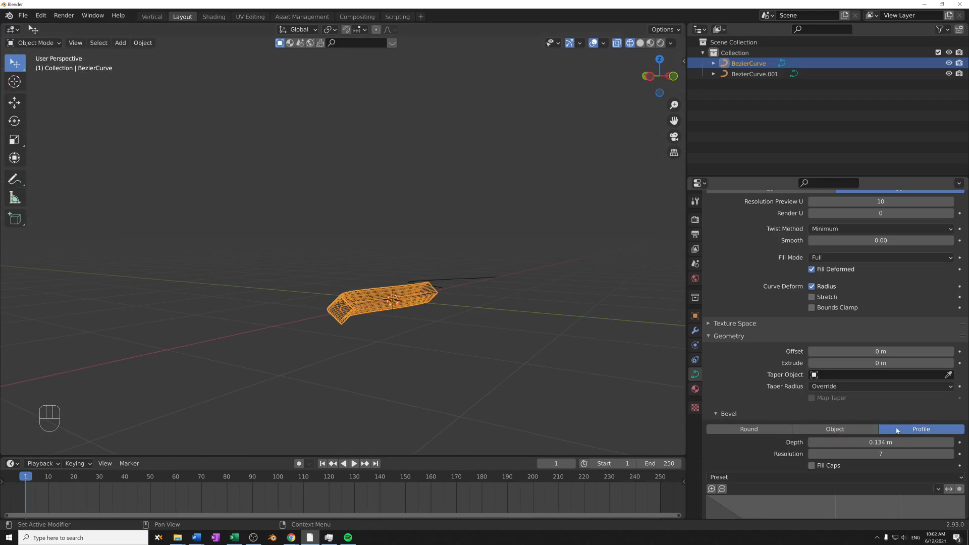
pyautogui.scroll(-6, 737, 411)
pyautogui.scroll(3, 453, 307)
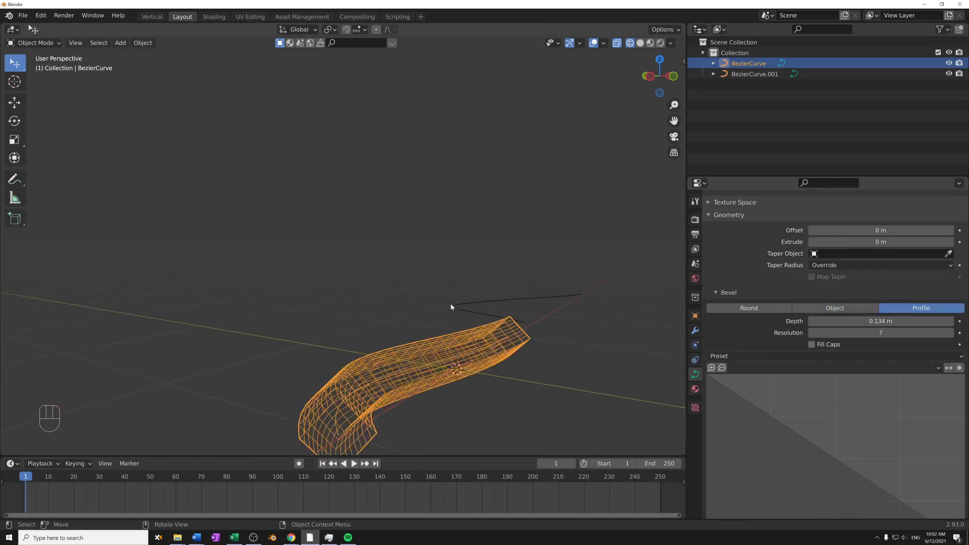
pyautogui.keyDown('shift'); pyautogui.moveTo(452, 308); pyautogui.dragTo(489, 247, button='middle'); pyautogui.keyUp('shift')
pyautogui.scroll(2, 545, 328)
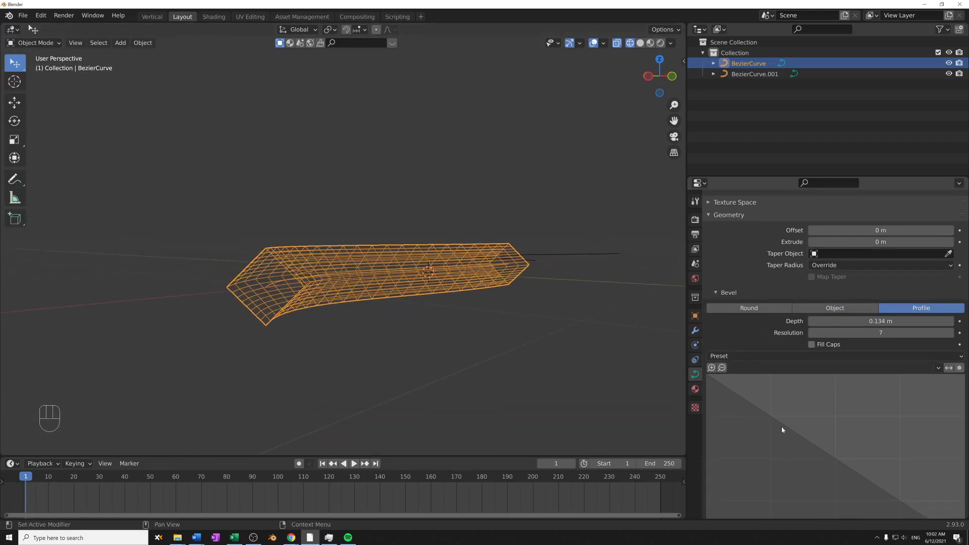
# - Apply the Default profile preset and add two bend points, placing the second at about X 0.604, Y 0.494
pyautogui.scroll(-3, 823, 417)
pyautogui.click(835, 295)
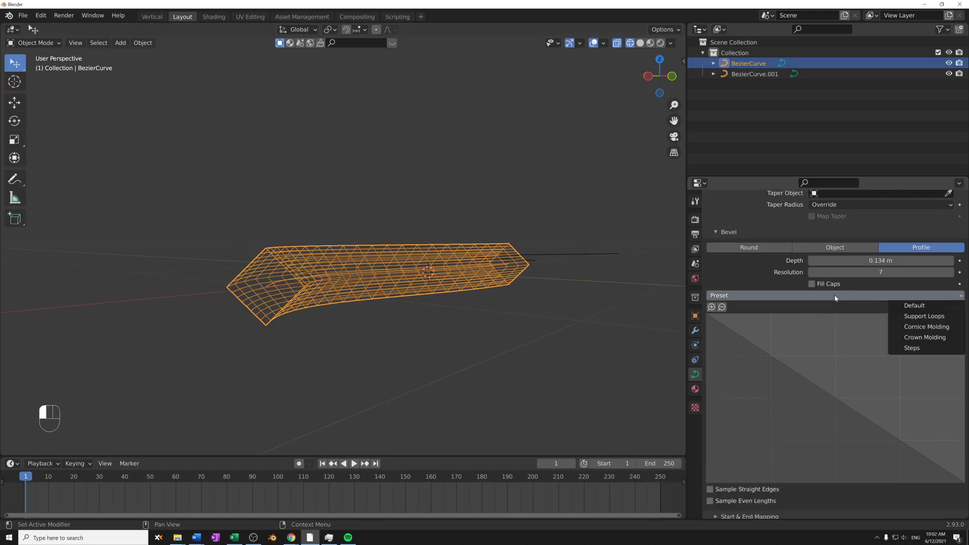
pyautogui.click(915, 306)
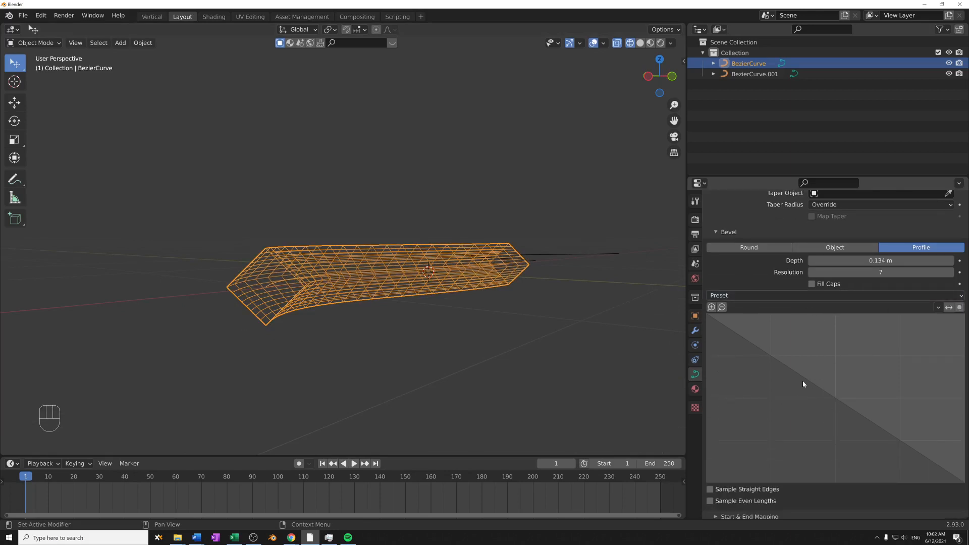
pyautogui.moveTo(801, 374); pyautogui.dragTo(820, 403)
pyautogui.moveTo(855, 445); pyautogui.dragTo(862, 399)
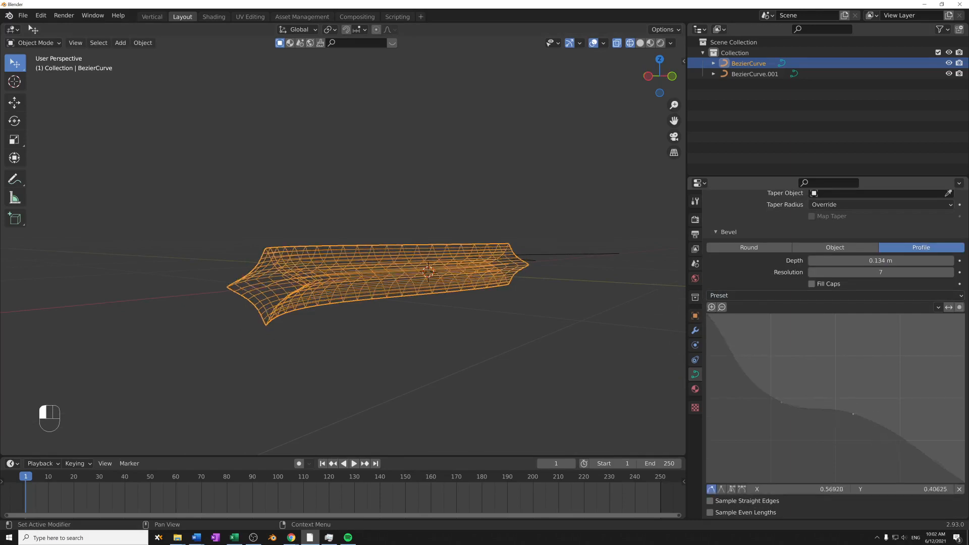
# - Show the curve in solid shading and move both inner profile points, the second to about X 0.735, Y 0.589
pyautogui.moveTo(394, 286); pyautogui.dragTo(456, 277, button='middle')
pyautogui.hotkey('shift', 'z')
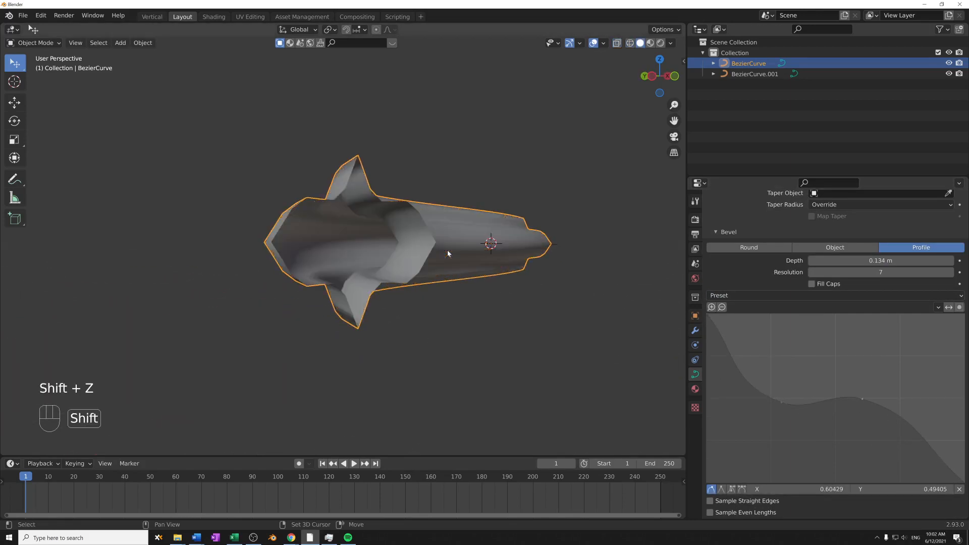
pyautogui.scroll(4, 456, 277)
pyautogui.moveTo(776, 402); pyautogui.dragTo(772, 385)
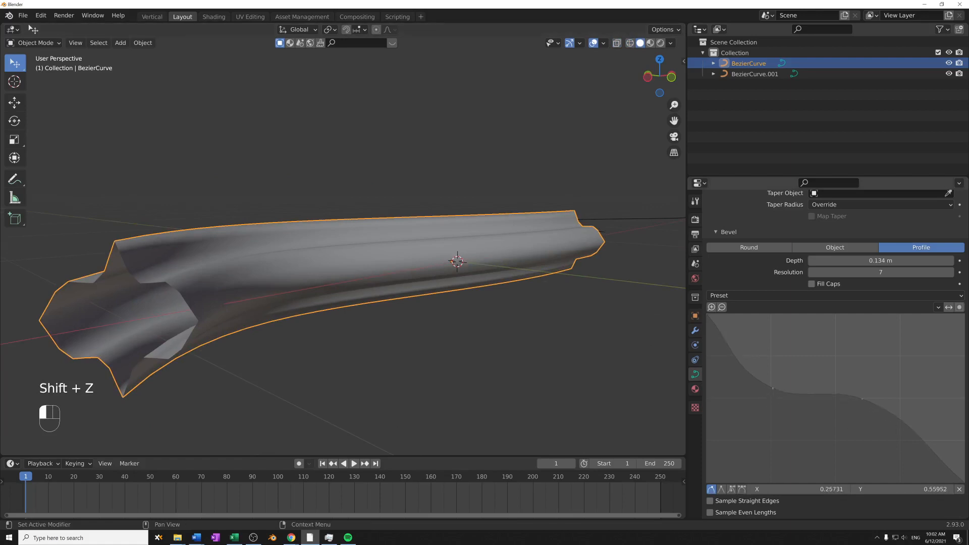
pyautogui.moveTo(862, 399); pyautogui.dragTo(896, 383)
pyautogui.keyDown('shift'); pyautogui.moveTo(399, 303); pyautogui.dragTo(752, 298, button='middle'); pyautogui.keyUp('shift')
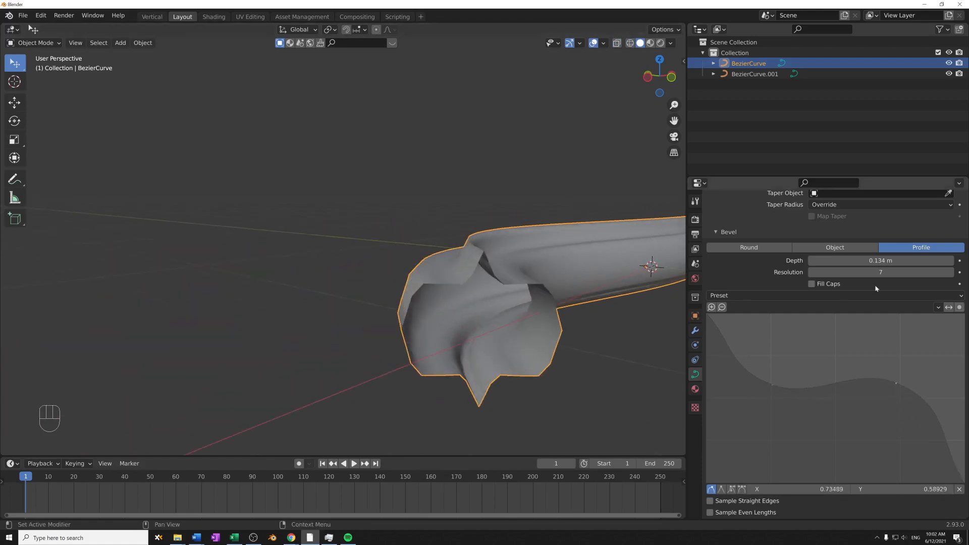
# - Apply the Support Loops preset to the bevel profile and view the open end
pyautogui.click(913, 295)
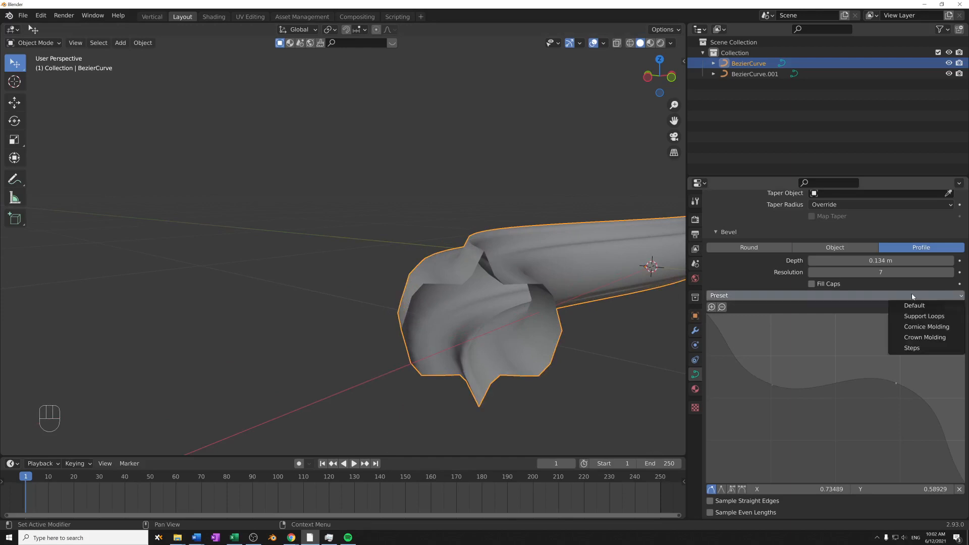
pyautogui.click(935, 320)
pyautogui.keyDown('shift'); pyautogui.moveTo(557, 325); pyautogui.dragTo(478, 304, button='middle'); pyautogui.keyUp('shift')
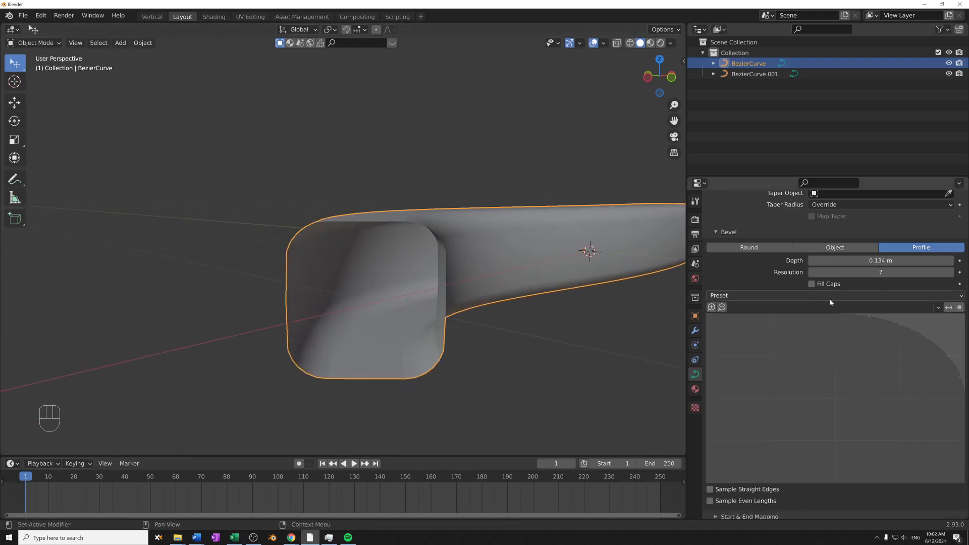
# - Try the Crown Molding preset on the bevel profile, view the open end, and change the preset to Cornice Molding
pyautogui.click(874, 294)
pyautogui.click(933, 294)
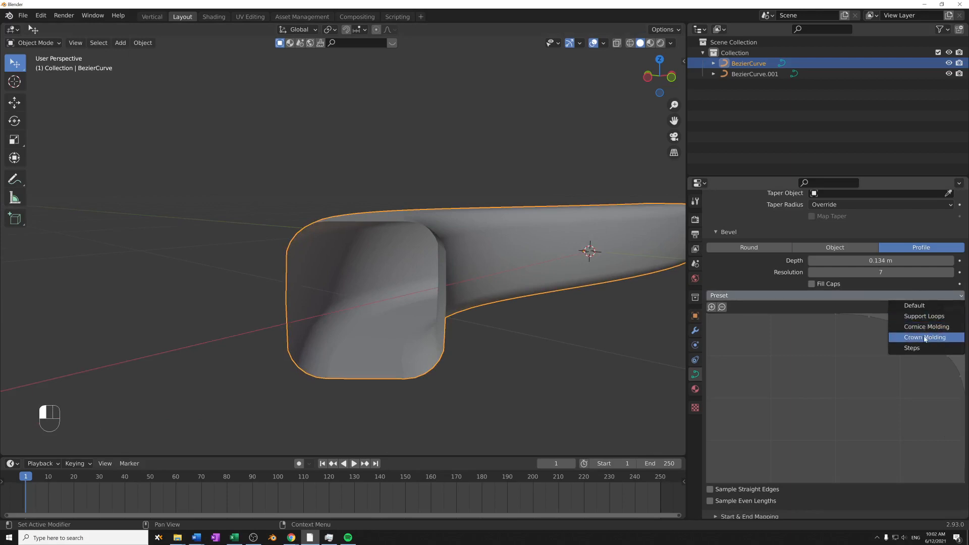
pyautogui.click(926, 337)
pyautogui.keyDown('shift'); pyautogui.moveTo(584, 322); pyautogui.dragTo(492, 266, button='middle'); pyautogui.keyUp('shift')
pyautogui.click(934, 295)
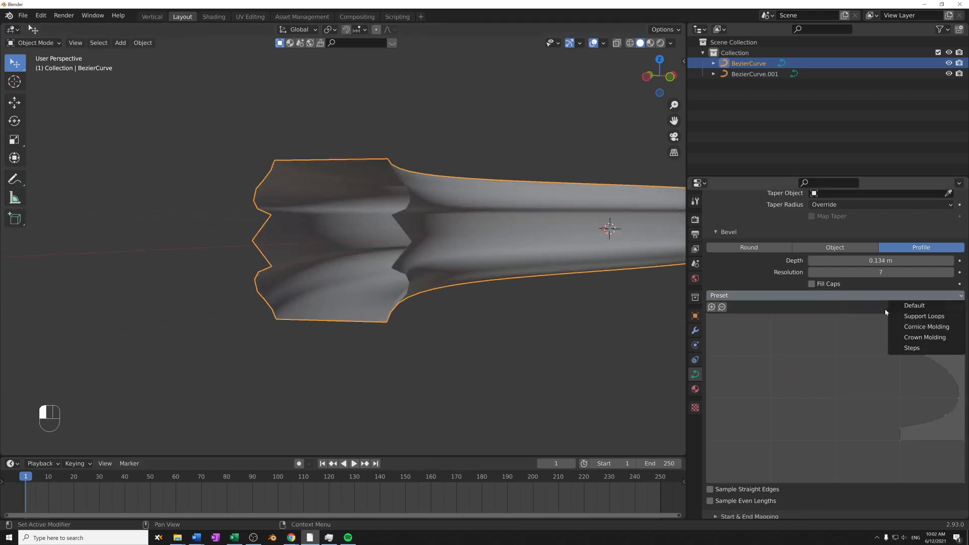
pyautogui.click(912, 329)
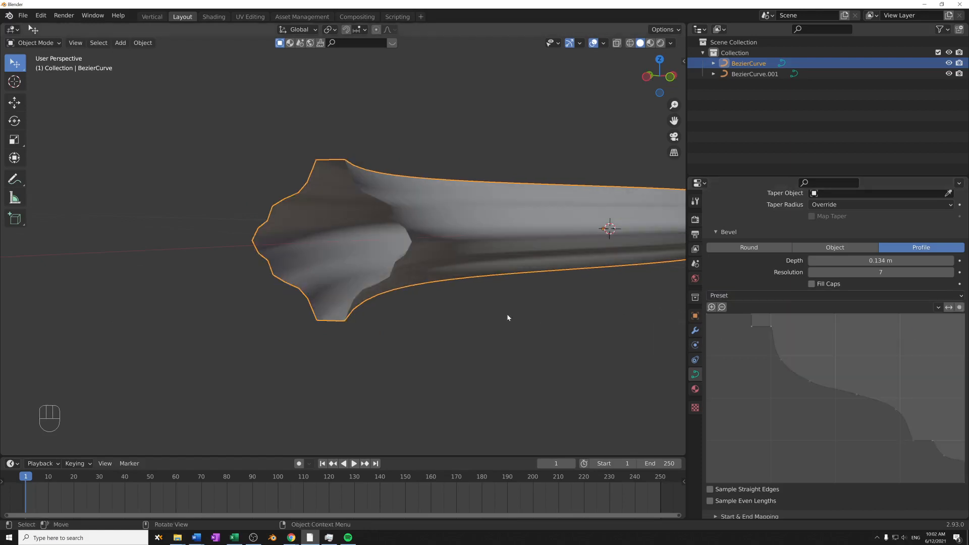
# - Examine the moulded bevel along the curve and at its open end from several angles
pyautogui.moveTo(508, 320); pyautogui.dragTo(535, 338, button='middle')
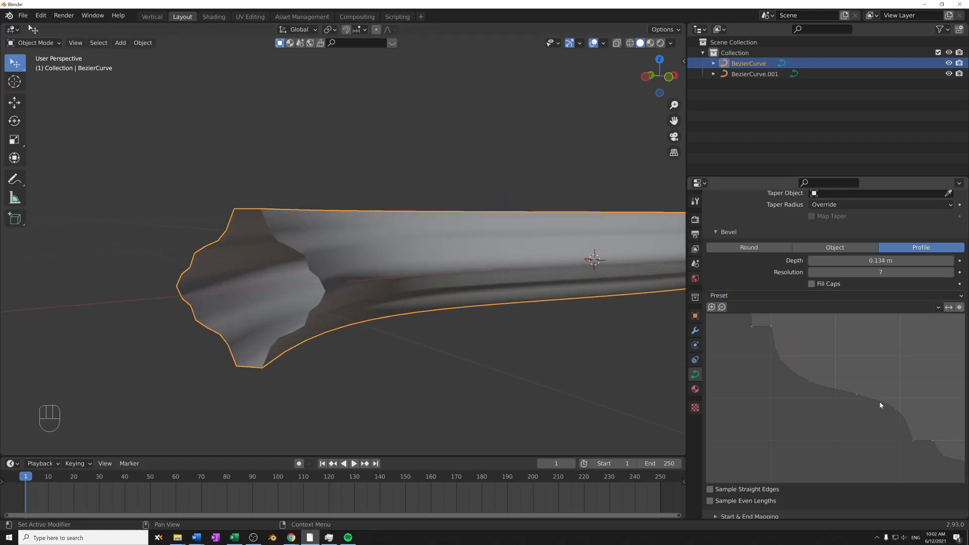
pyautogui.moveTo(423, 280); pyautogui.dragTo(487, 323, button='middle')
pyautogui.keyDown('shift'); pyautogui.moveTo(487, 323); pyautogui.dragTo(528, 272, button='middle'); pyautogui.keyUp('shift')
pyautogui.scroll(-3, 507, 259)
pyautogui.keyDown('shift'); pyautogui.moveTo(528, 273); pyautogui.dragTo(471, 293, button='middle'); pyautogui.keyUp('shift')
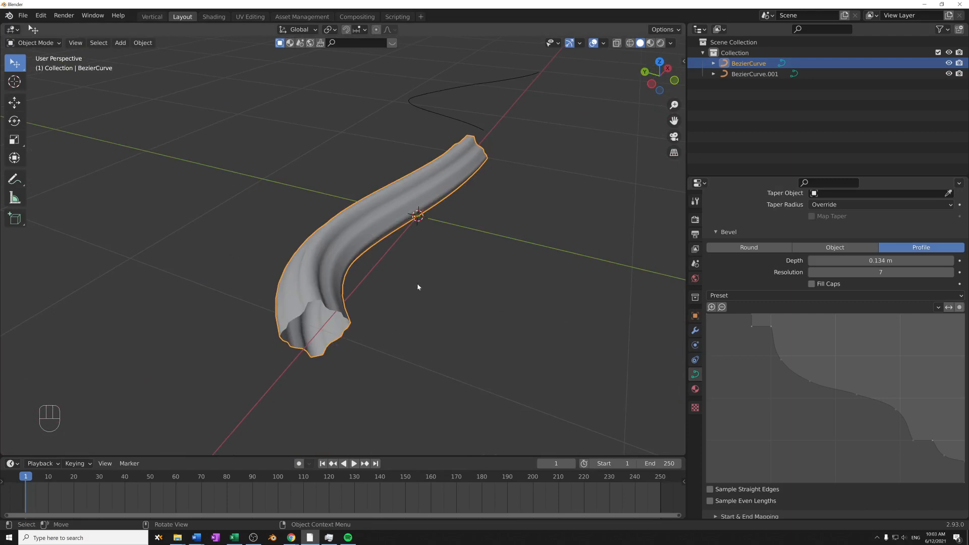
pyautogui.moveTo(444, 370); pyautogui.dragTo(488, 312, button='middle')
pyautogui.scroll(3, 448, 317)
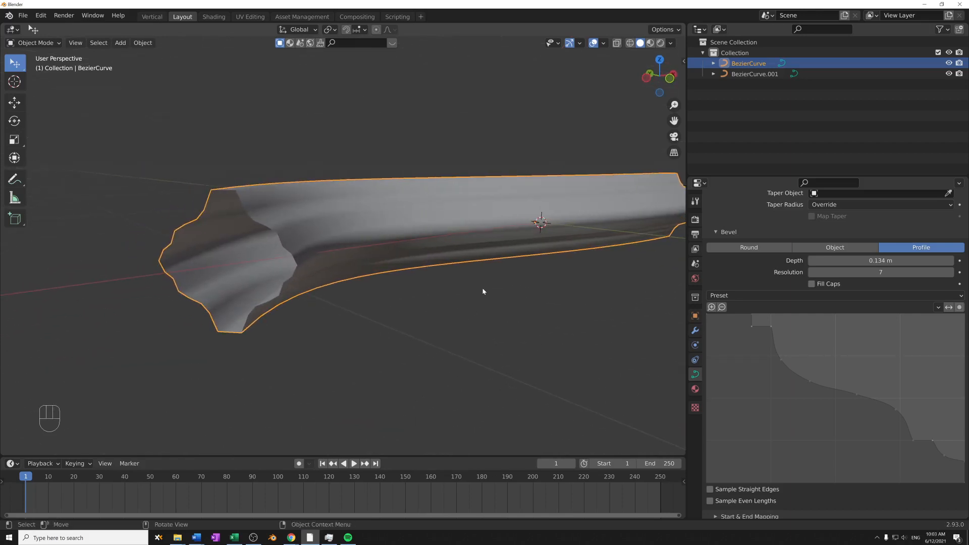
# - Move a control point of the bevel profile to about X 0.369, Y 0.606 and view the open end
pyautogui.moveTo(808, 376)
pyautogui.mouseDown()
pyautogui.moveTo(800, 396)
pyautogui.moveTo(803, 383)
pyautogui.mouseUp()
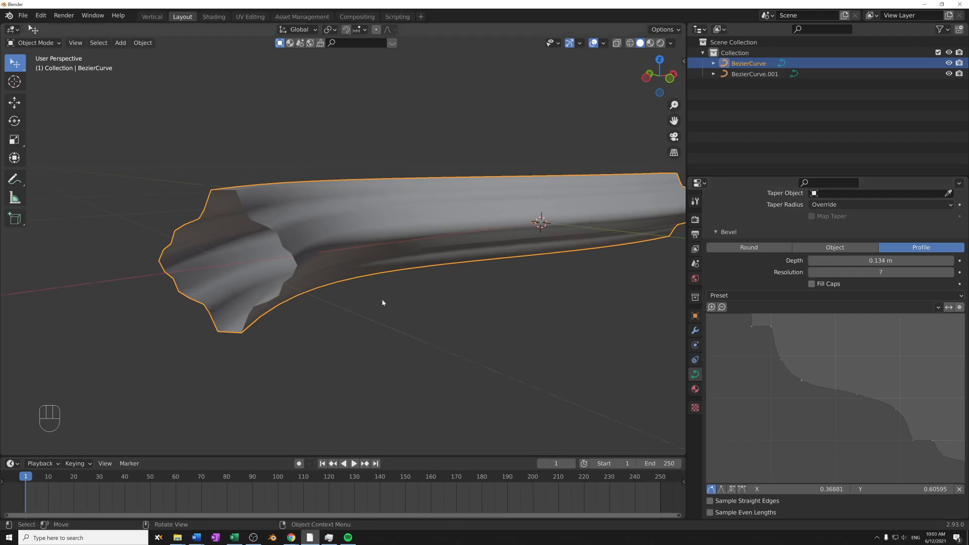
pyautogui.moveTo(383, 303); pyautogui.dragTo(412, 309, button='middle')
pyautogui.keyDown('shift'); pyautogui.moveTo(412, 309); pyautogui.dragTo(462, 375, button='middle'); pyautogui.keyUp('shift')
pyautogui.scroll(7, 737, 314)
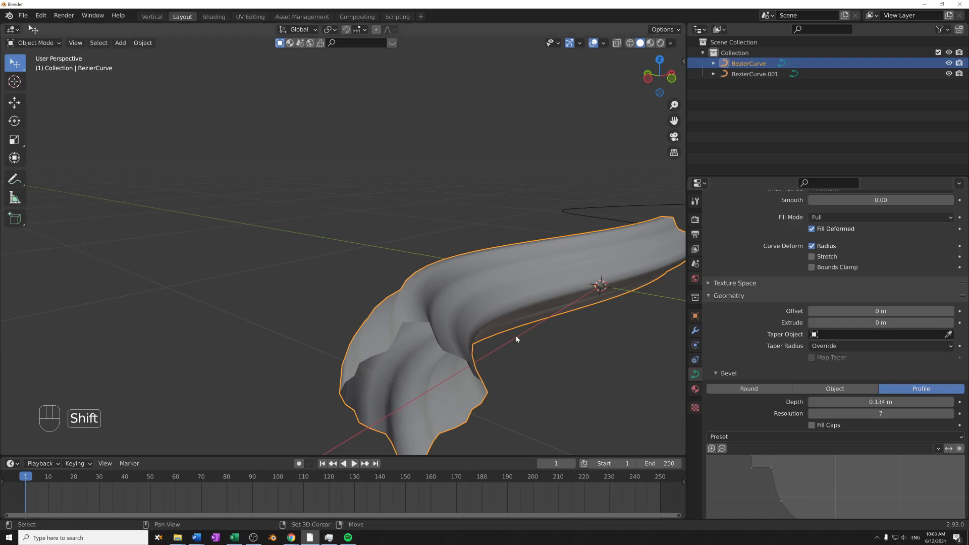
pyautogui.keyDown('shift'); pyautogui.moveTo(517, 338); pyautogui.dragTo(518, 287, button='middle'); pyautogui.keyUp('shift')
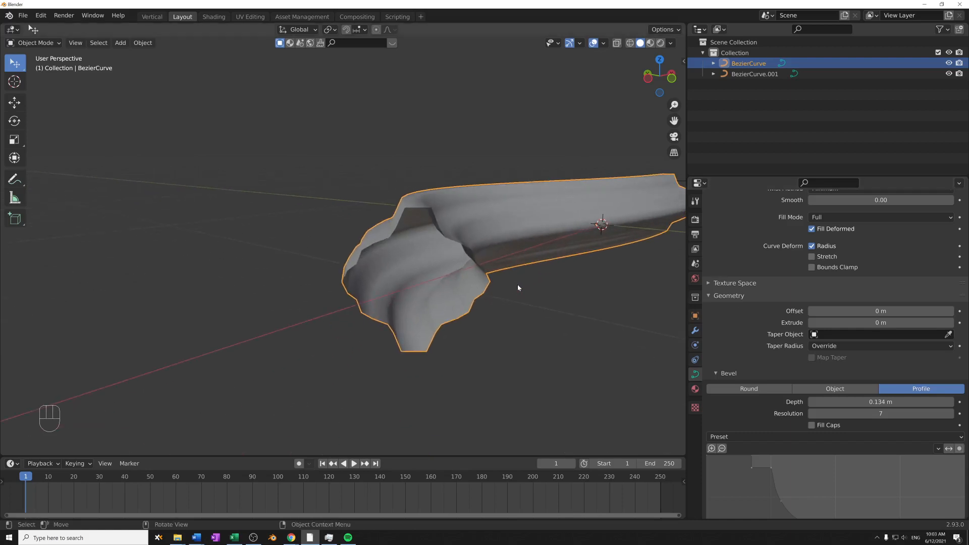
# - Collapse the Geometry settings and delete both existing curves from the scene
pyautogui.click(729, 296)
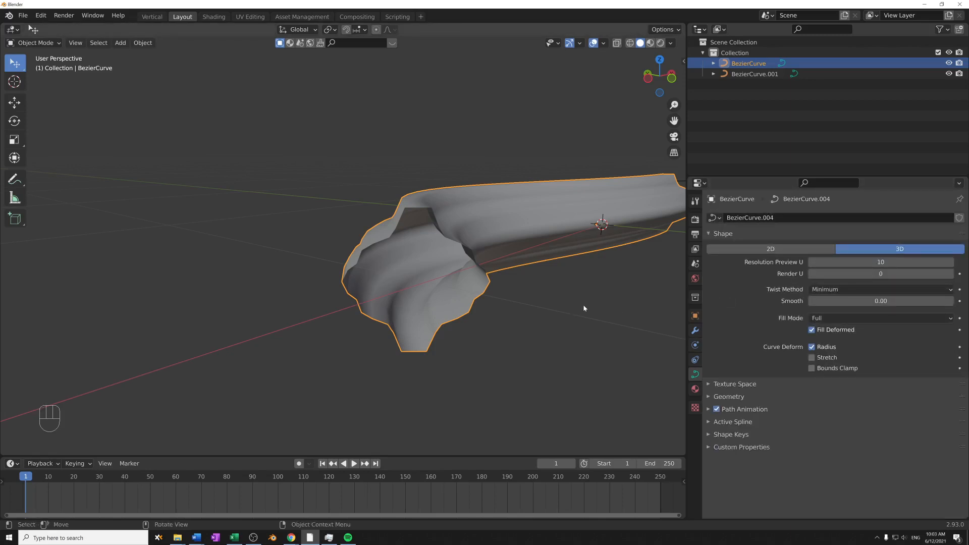
pyautogui.moveTo(584, 303); pyautogui.dragTo(446, 298, button='middle')
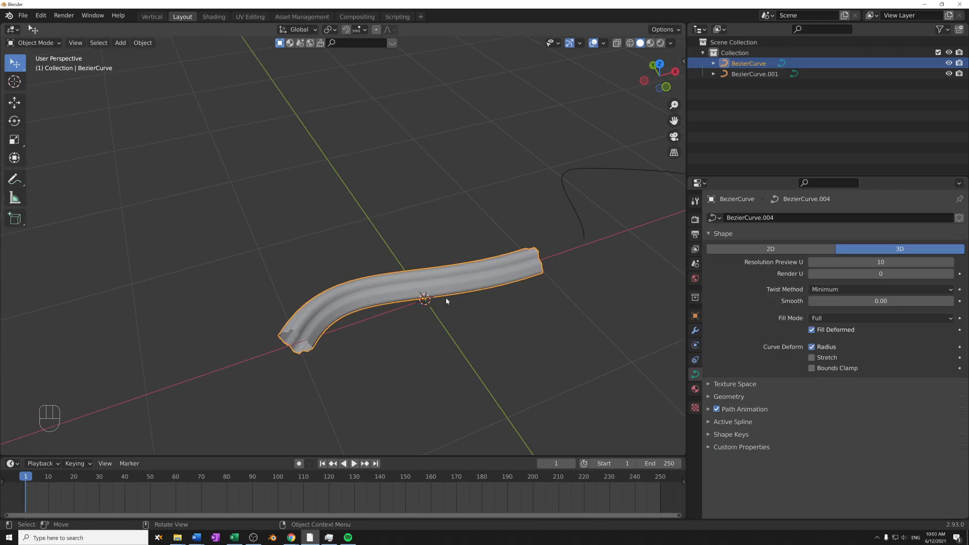
pyautogui.click(585, 227)
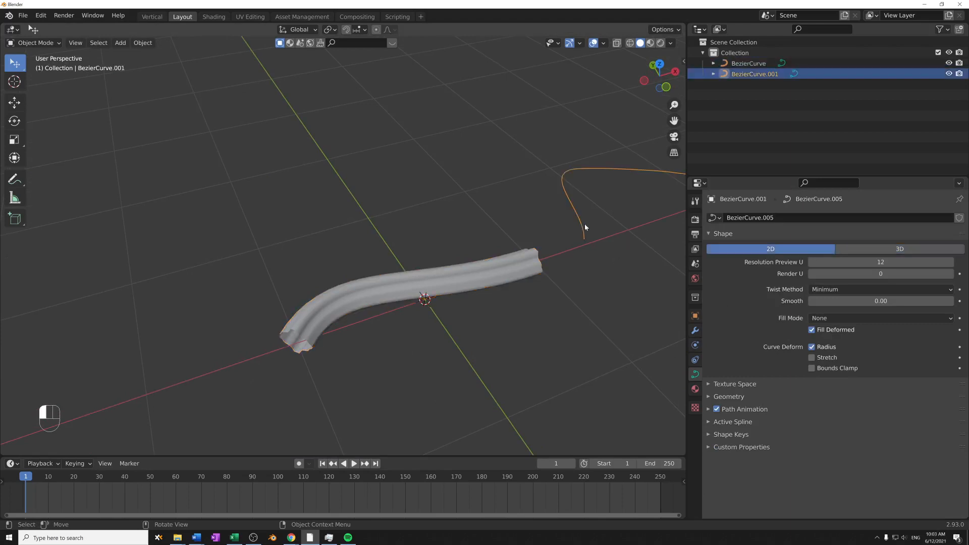
pyautogui.press('x')
pyautogui.click(584, 223)
pyautogui.click(428, 280)
pyautogui.press('x')
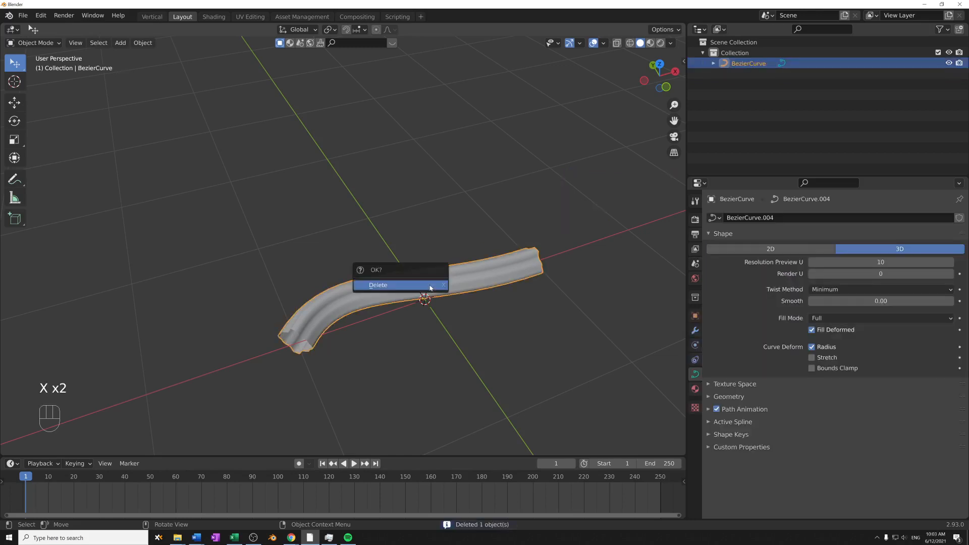
pyautogui.click(430, 281)
# - Add a new Bezier curve at the world origin
pyautogui.hotkey('shift', 'a')
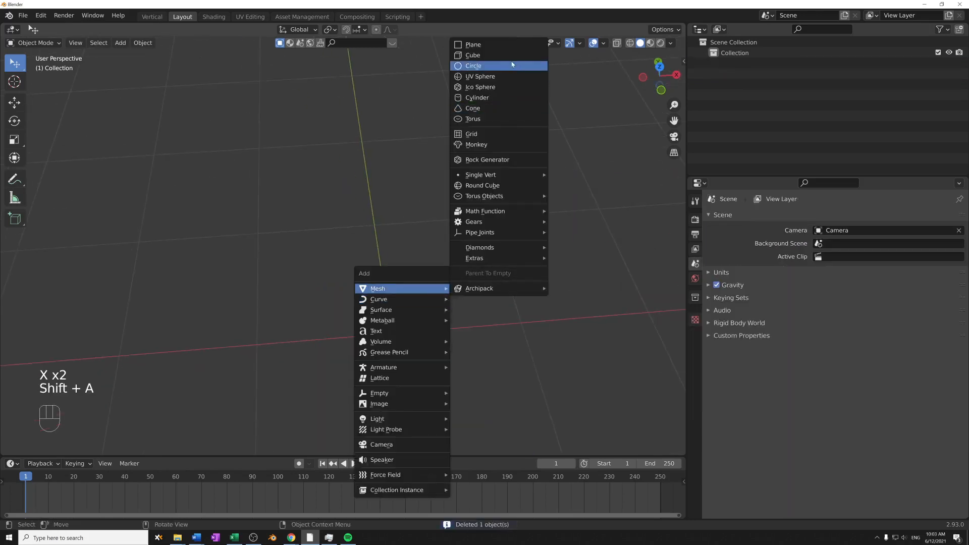
pyautogui.moveTo(397, 302)
pyautogui.click(488, 302)
pyautogui.keyDown('shift'); pyautogui.moveTo(541, 264); pyautogui.dragTo(545, 187, button='middle'); pyautogui.keyUp('shift')
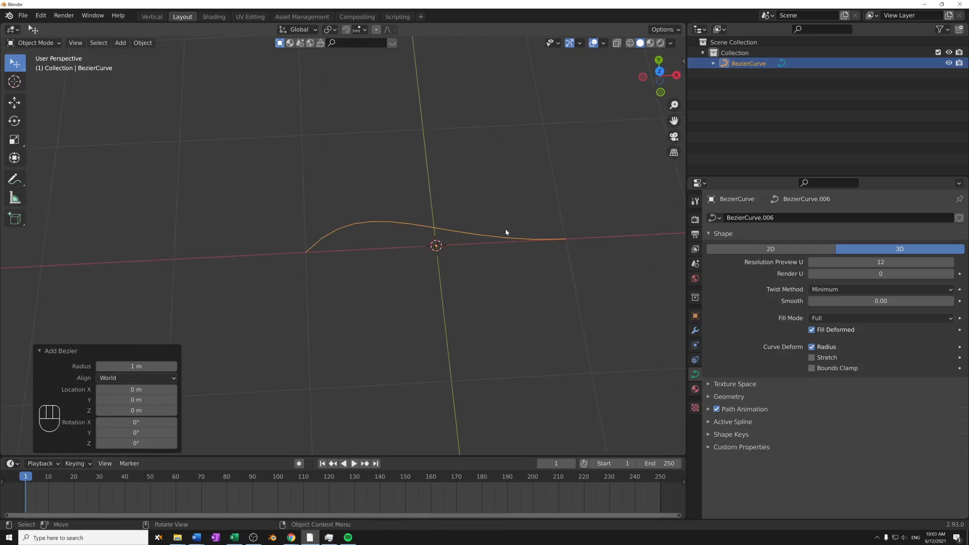
# - Add a mesh circle with 32 vertices at the origin and scale it down to about a third of its size
pyautogui.hotkey('shift', 'a')
pyautogui.moveTo(525, 202)
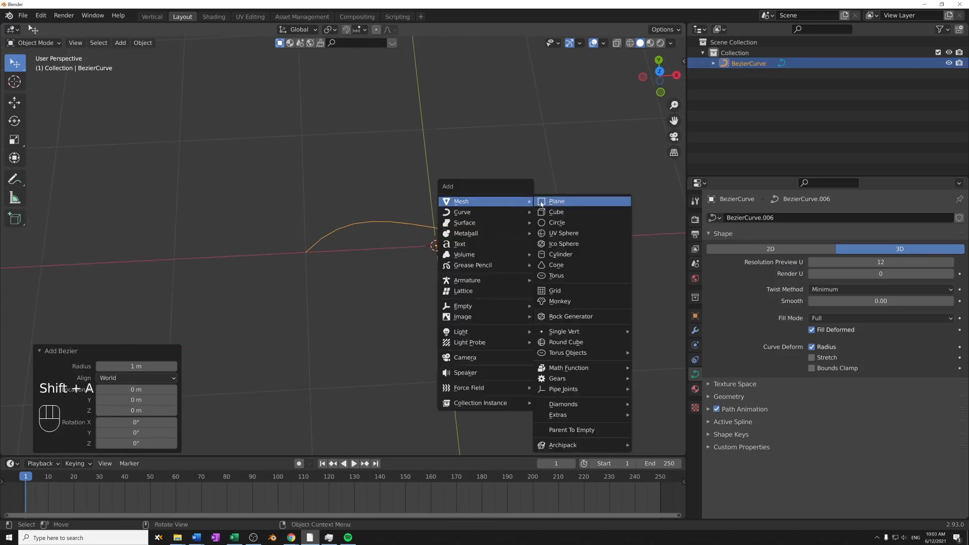
pyautogui.click(558, 223)
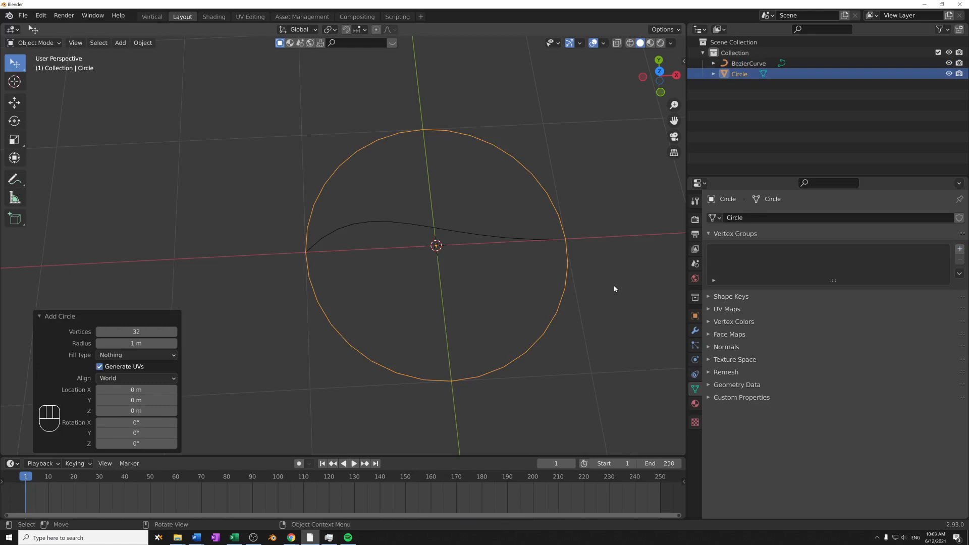
pyautogui.press('s')
pyautogui.click(493, 268)
# - Apply the circle's transforms in Object Mode
pyautogui.press('Tab')
pyautogui.moveTo(524, 286); pyautogui.dragTo(529, 234, button='middle')
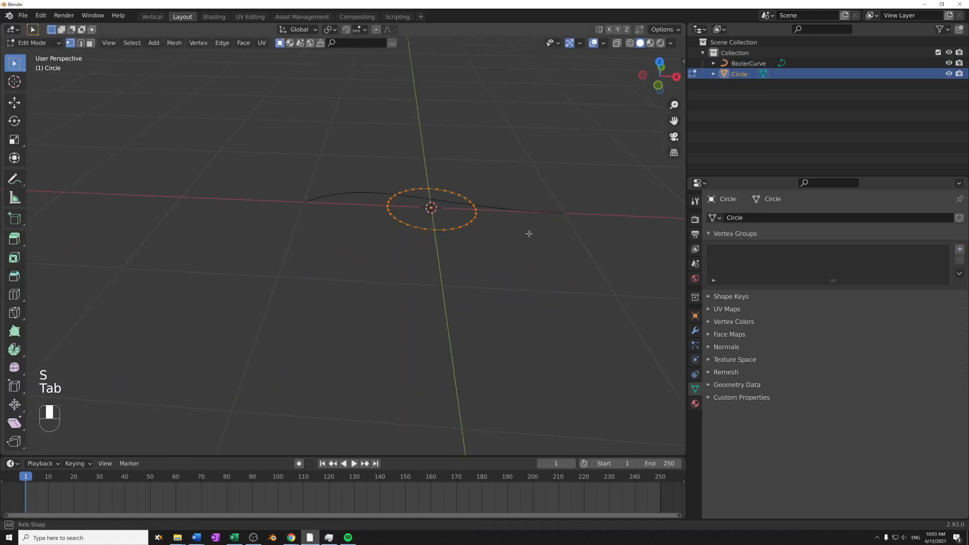
pyautogui.hotkey('ctrl', 'a')
pyautogui.press('Tab')
pyautogui.hotkey('ctrl', 'a')
pyautogui.click(478, 261)
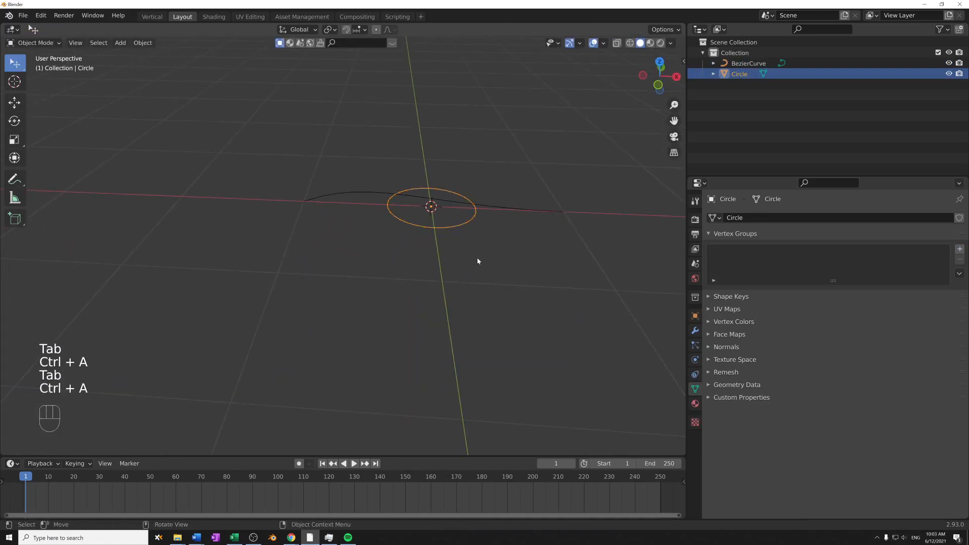
pyautogui.hotkey('ctrl', 'a')
pyautogui.click(461, 279)
# - In Edit Mode, rotate the circle's vertices 90° about the Y axis and scale them to about 0.424
pyautogui.press('Tab')
pyautogui.moveTo(534, 272); pyautogui.dragTo(530, 251, button='middle')
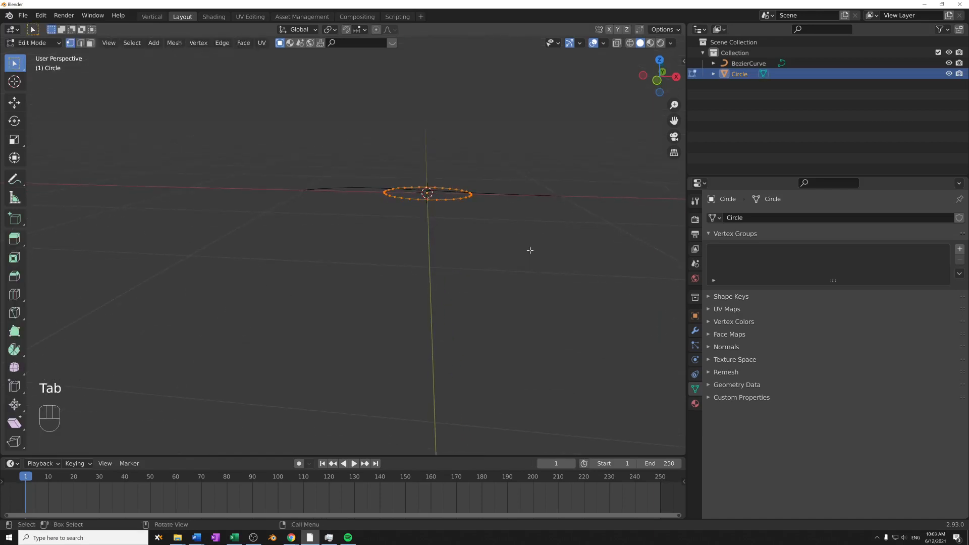
pyautogui.press('r')
pyautogui.write('y')
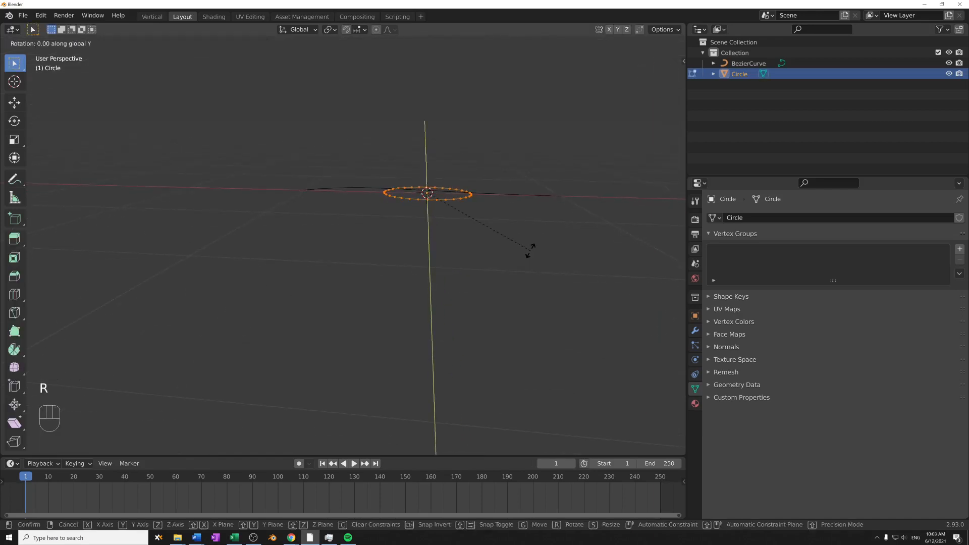
pyautogui.write('90')
pyautogui.press('Return')
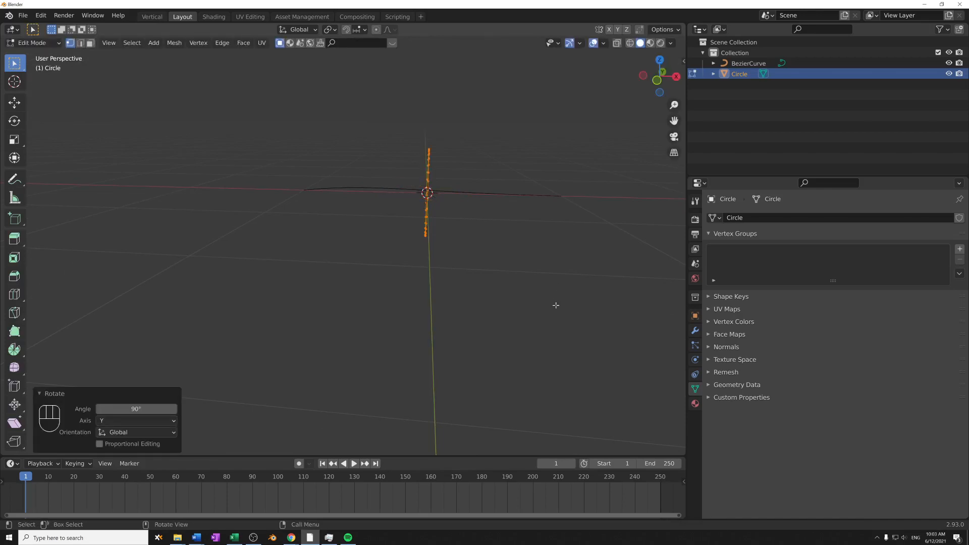
pyautogui.press('s')
pyautogui.click(480, 238)
pyautogui.moveTo(480, 238); pyautogui.dragTo(433, 315, button='middle')
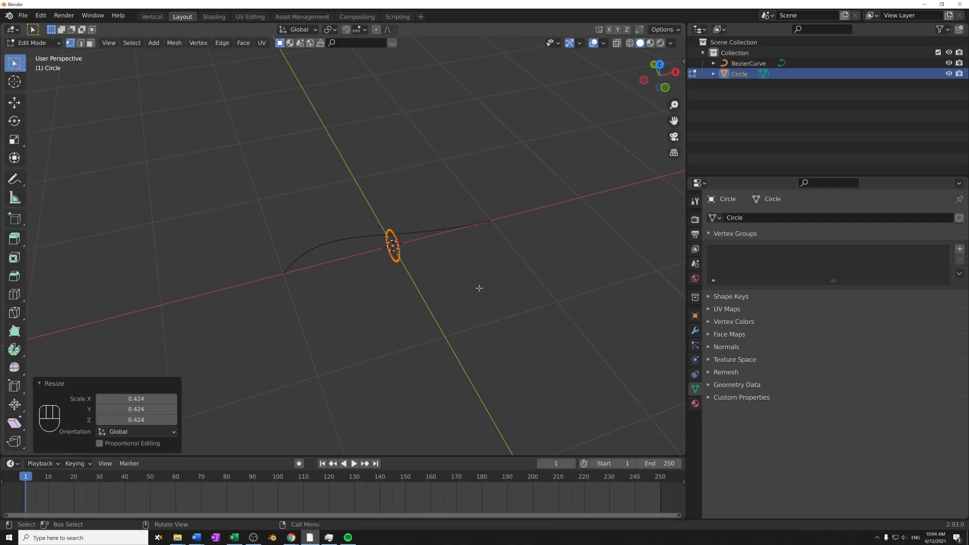
# - Extrude the circle about 1.1 m along X into a tube, add seven loop cuts along it and return to Object Mode
pyautogui.moveTo(479, 288); pyautogui.dragTo(461, 299, button='middle')
pyautogui.press('e')
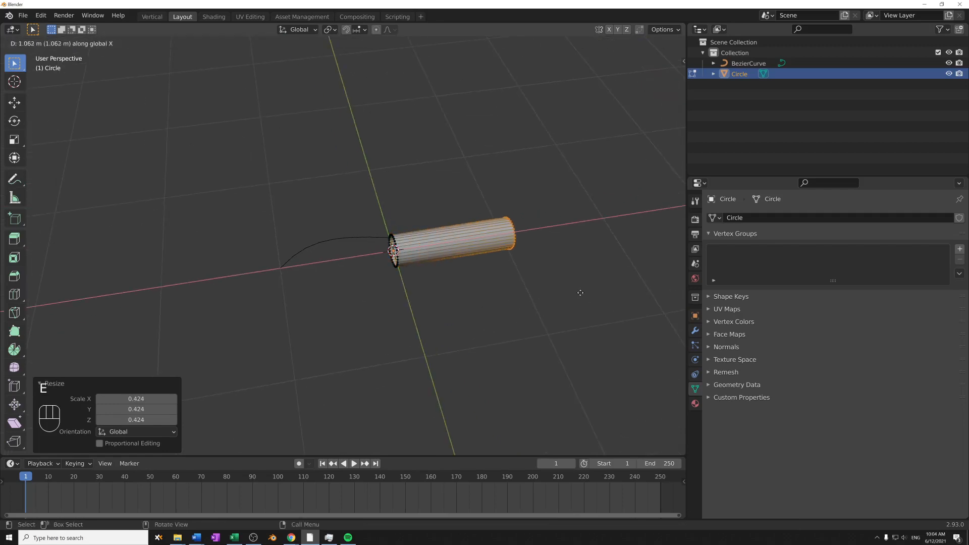
pyautogui.click(580, 292)
pyautogui.hotkey('ctrl', 'r')
pyautogui.scroll(6, 458, 242)
pyautogui.click(457, 242)
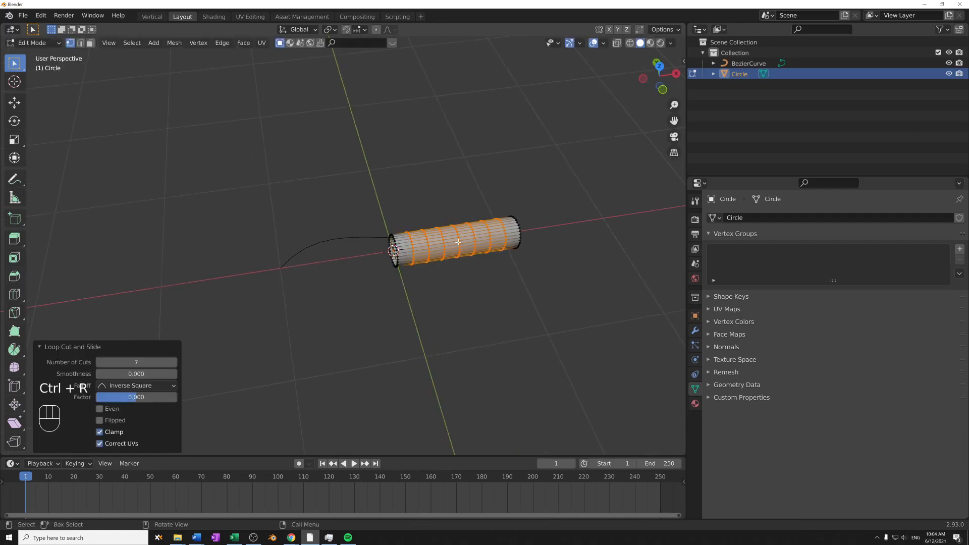
pyautogui.moveTo(458, 243); pyautogui.dragTo(494, 309, button='middle')
pyautogui.press('Tab')
# - Add a Curve modifier to the tube with BezierCurve as its curve object
pyautogui.click(347, 239)
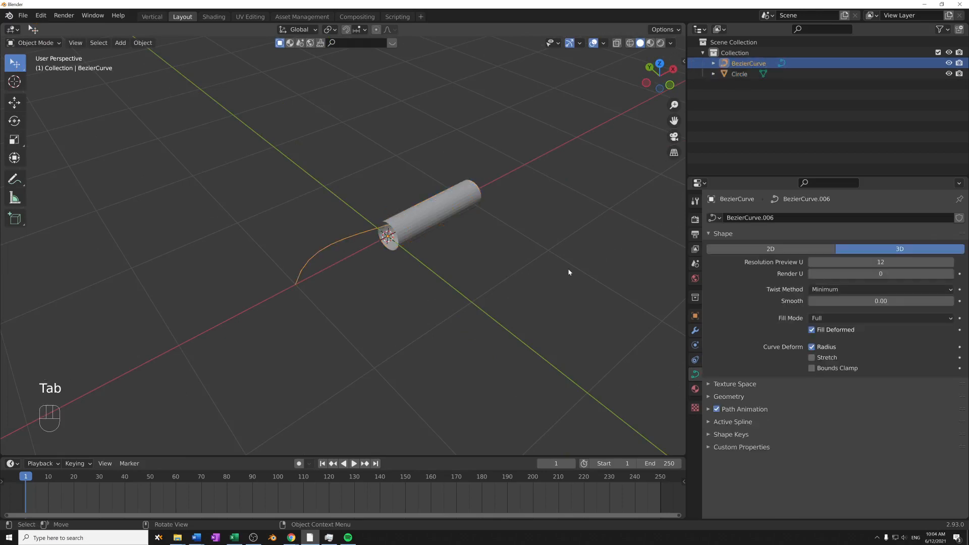
pyautogui.moveTo(569, 272); pyautogui.dragTo(562, 289, button='middle')
pyautogui.click(442, 201)
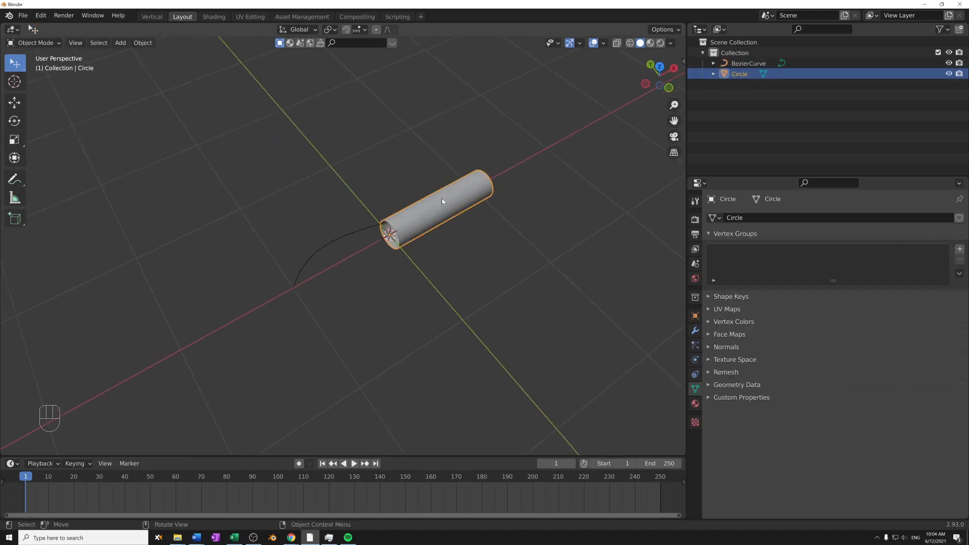
pyautogui.click(695, 331)
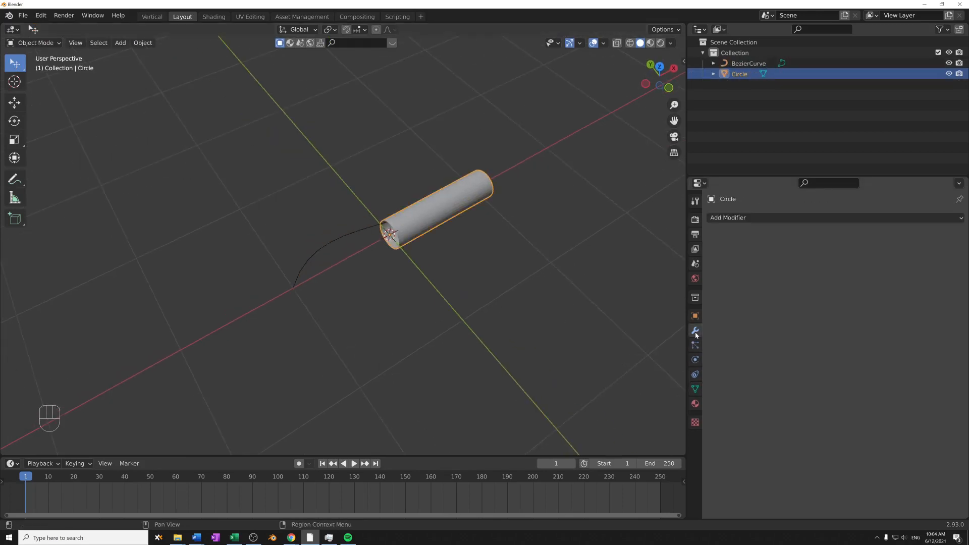
pyautogui.click(751, 218)
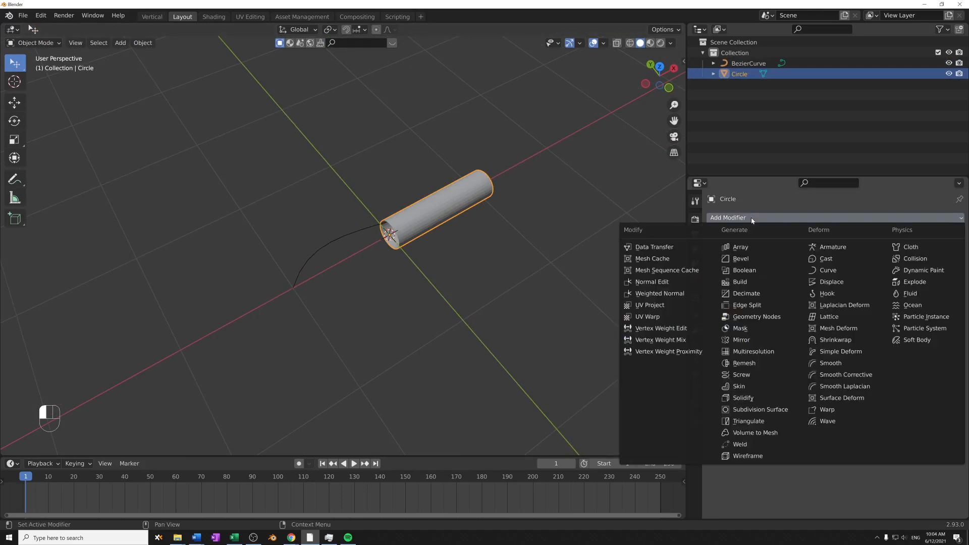
pyautogui.click(840, 275)
pyautogui.click(815, 275)
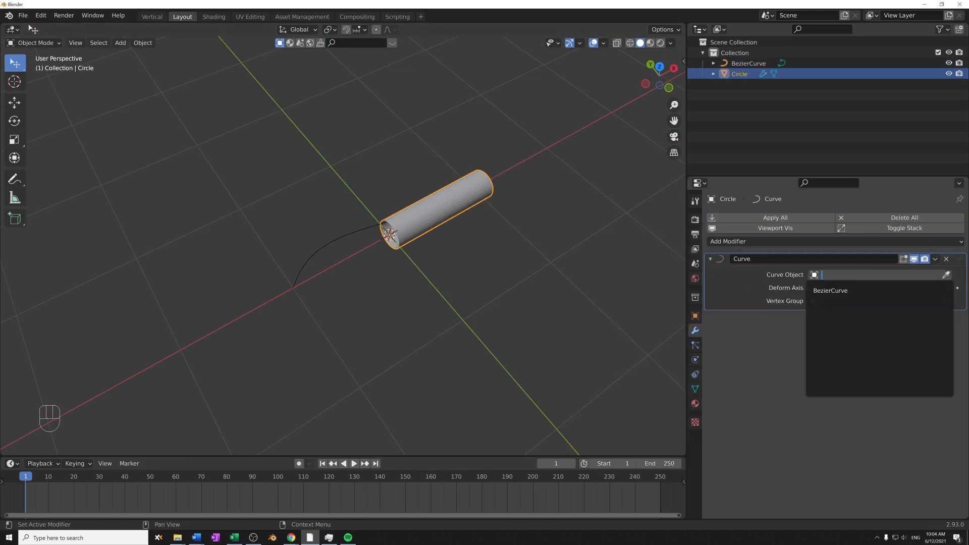
pyautogui.click(830, 291)
# - Examine how the tube bends along the Bezier curve, looking at its ends and its origin
pyautogui.moveTo(443, 265); pyautogui.dragTo(364, 289, button='middle')
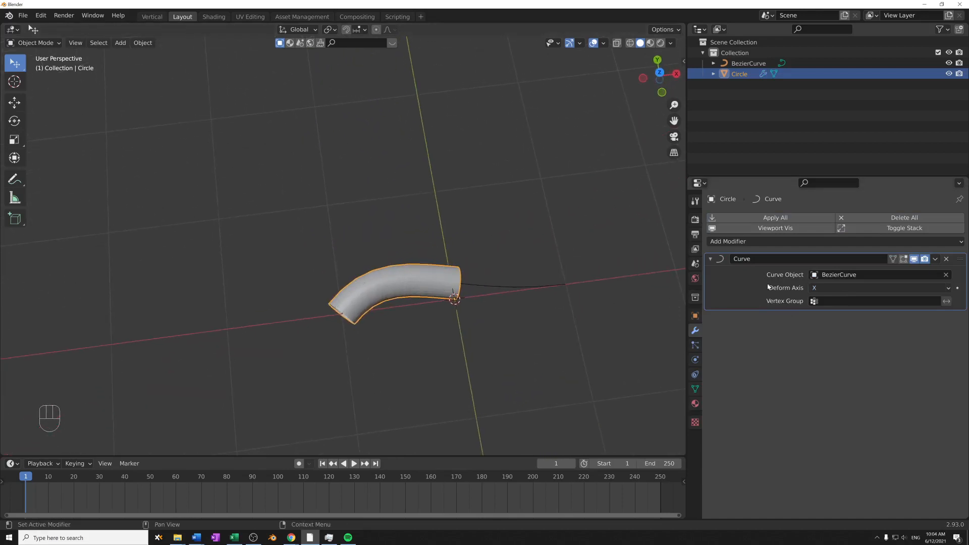
pyautogui.moveTo(510, 323); pyautogui.dragTo(467, 307, button='middle')
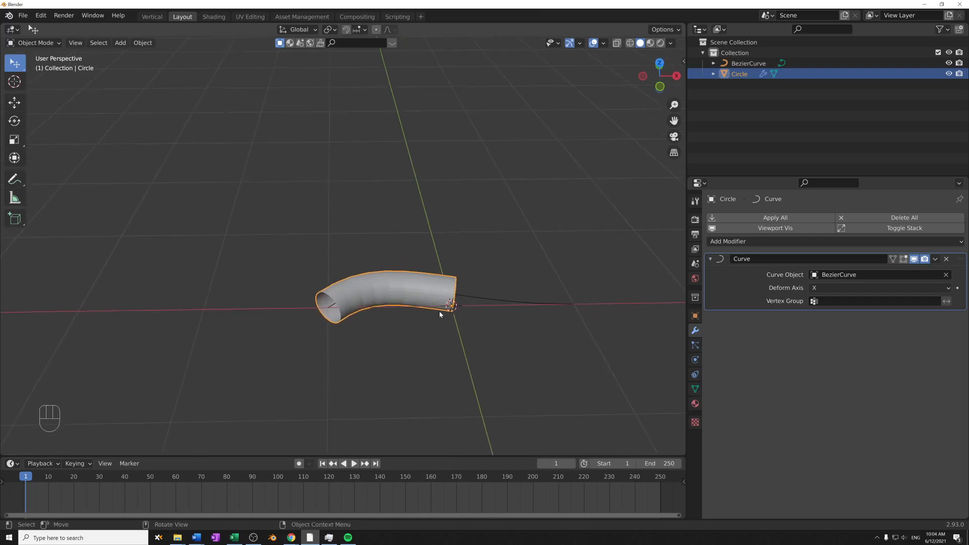
pyautogui.keyDown('shift'); pyautogui.moveTo(508, 304); pyautogui.dragTo(446, 262, button='middle'); pyautogui.keyUp('shift')
pyautogui.scroll(6, 442, 289)
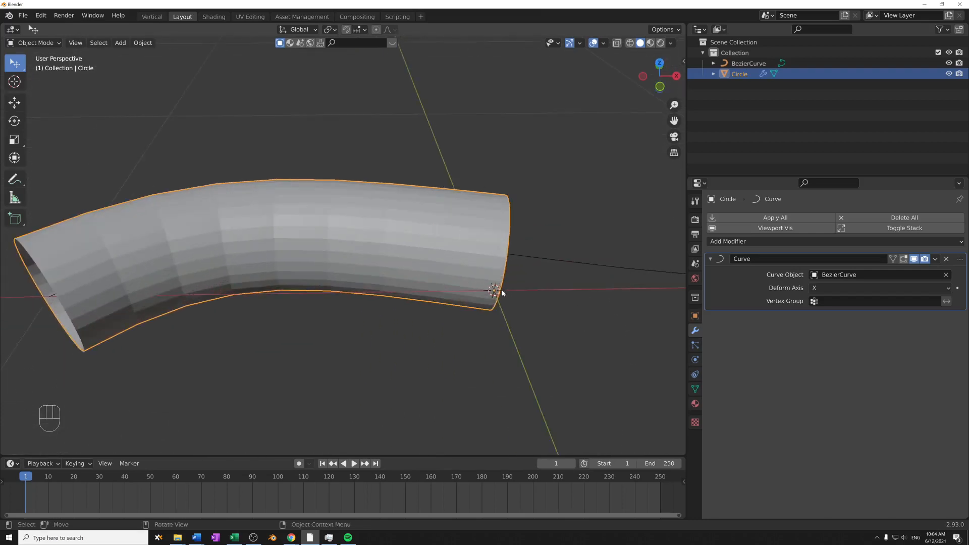
pyautogui.click(532, 269)
pyautogui.click(480, 264)
pyautogui.click(539, 258)
pyautogui.moveTo(493, 263); pyautogui.dragTo(497, 266)
pyautogui.moveTo(528, 284); pyautogui.dragTo(556, 327, button='middle')
pyautogui.scroll(-5, 556, 326)
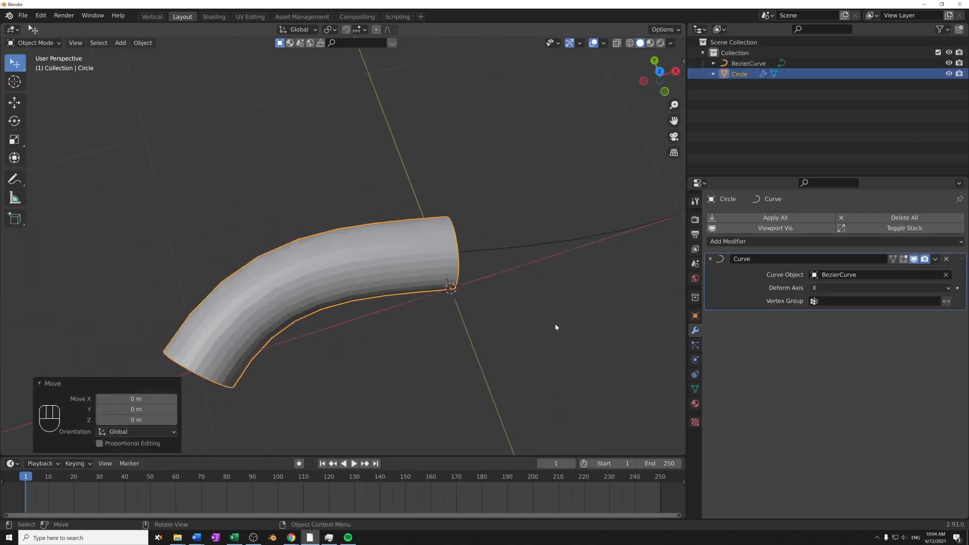
pyautogui.moveTo(515, 260); pyautogui.dragTo(578, 240, button='middle')
pyautogui.scroll(-2, 649, 247)
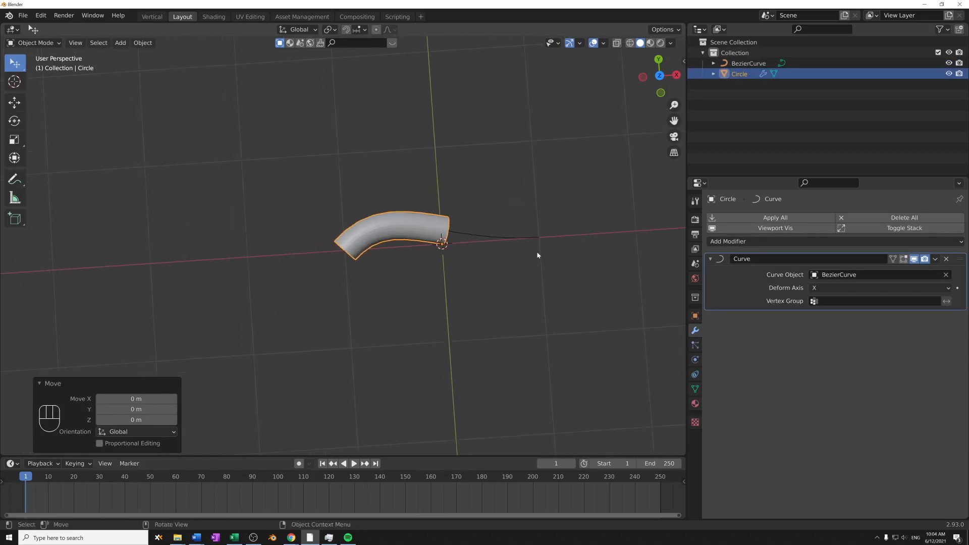
pyautogui.keyDown('shift'); pyautogui.moveTo(537, 251); pyautogui.dragTo(495, 265, button='middle'); pyautogui.keyUp('shift')
# - Compare the curve with the tube and check the Deform Axis setting of the tube's Curve modifier
pyautogui.click(440, 249)
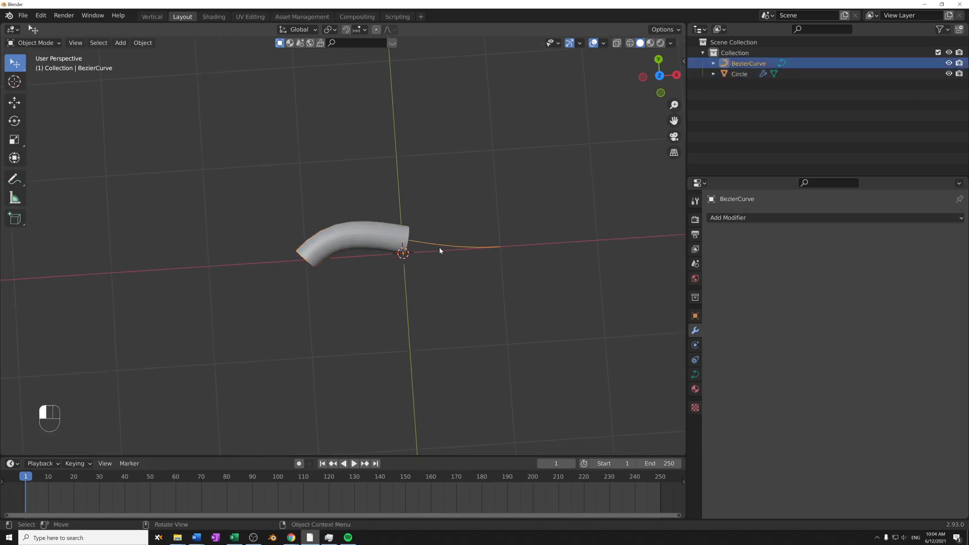
pyautogui.click(385, 241)
pyautogui.click(835, 288)
pyautogui.click(825, 288)
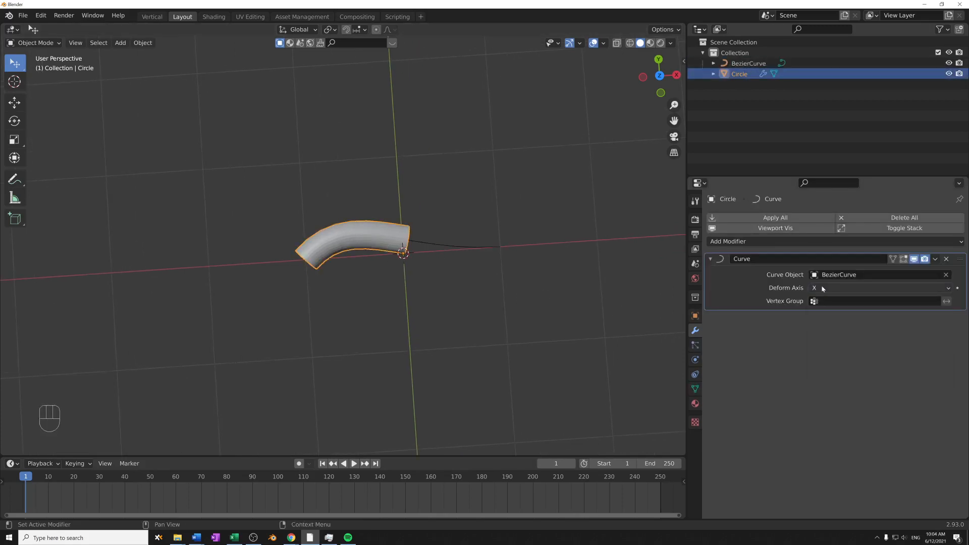
pyautogui.click(822, 286)
pyautogui.click(821, 285)
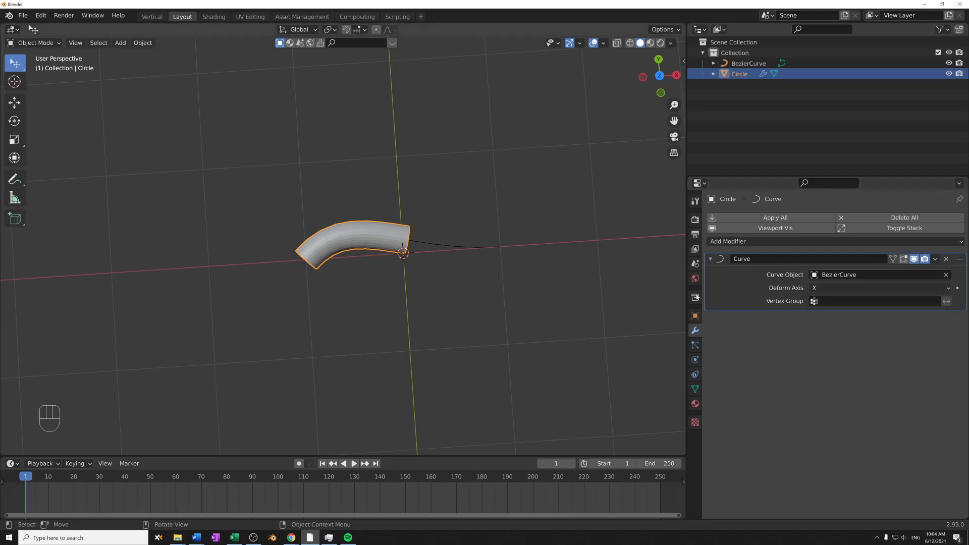
# - Set the Curve modifier's Deform Axis to Z and try moving the tube along the global X axis
pyautogui.keyDown('ctrl'); pyautogui.scroll(-2, 844, 288); pyautogui.keyUp('ctrl')
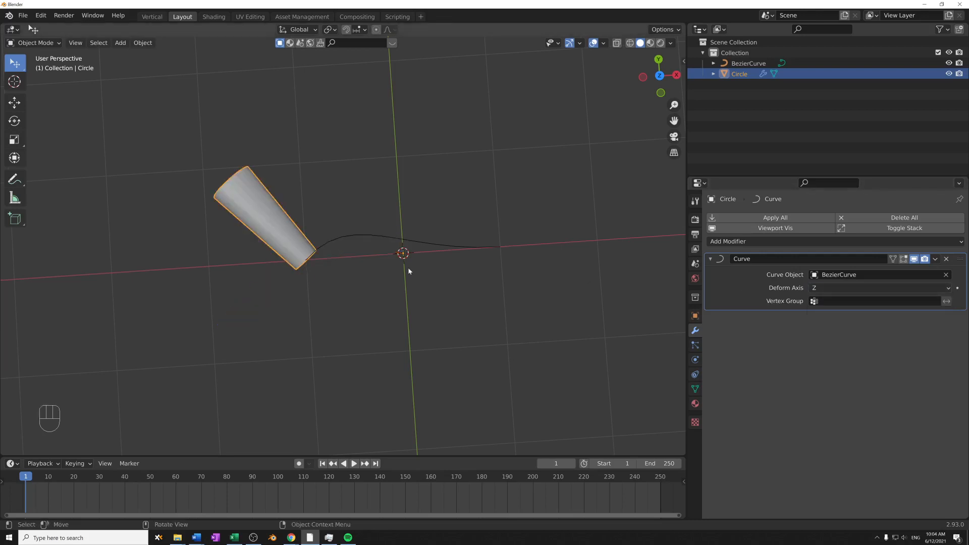
pyautogui.click(286, 235)
pyautogui.press('g')
pyautogui.press('x')
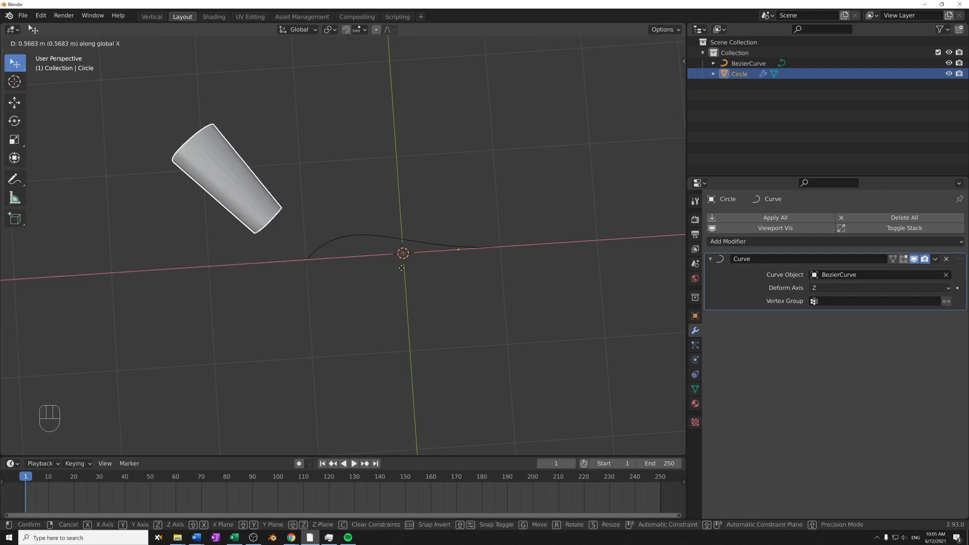
pyautogui.rightClick(392, 309)
# - Try moving the tube along the global Z axis to slide it along the Bezier curve
pyautogui.press('g')
pyautogui.press('z')
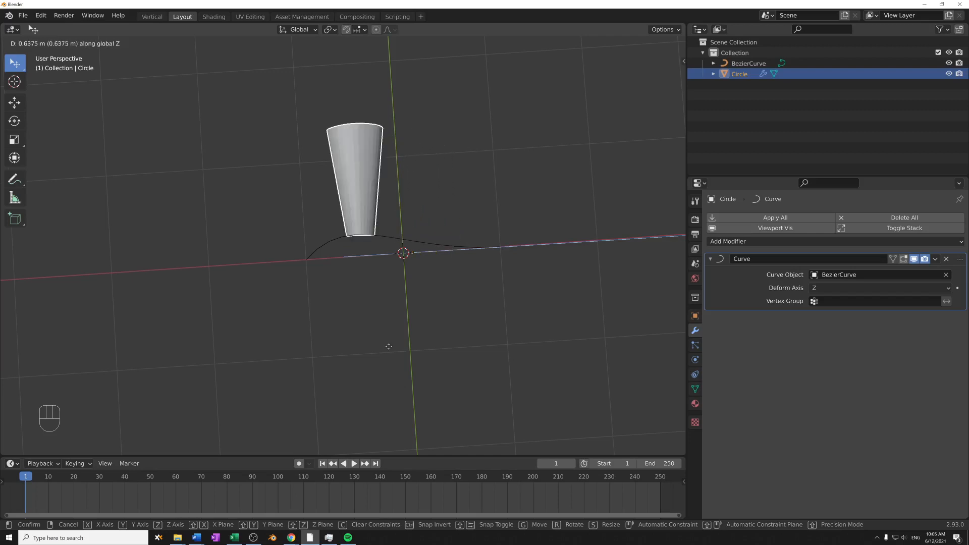
pyautogui.click(630, 340)
pyautogui.moveTo(633, 328); pyautogui.dragTo(453, 316, button='middle')
pyautogui.press('g')
pyautogui.press('z')
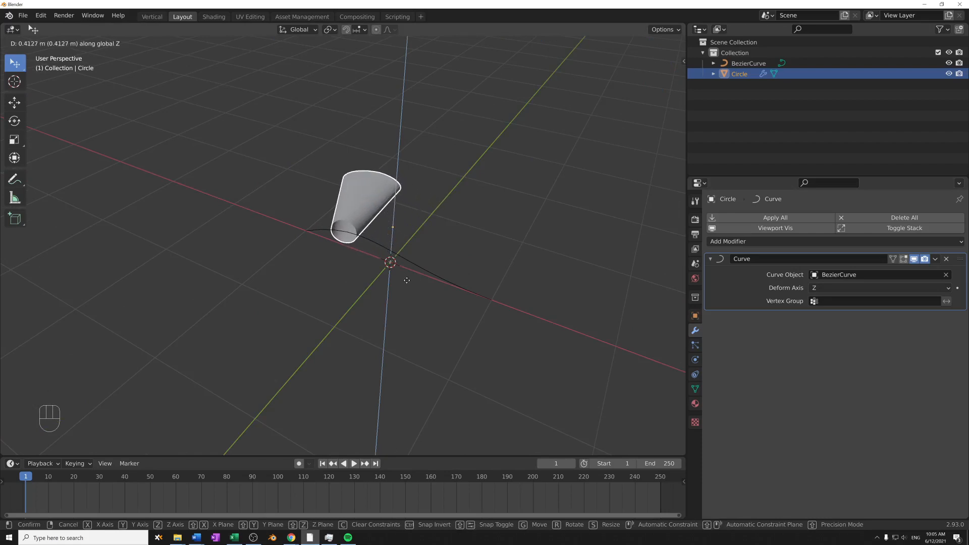
pyautogui.click(353, 266)
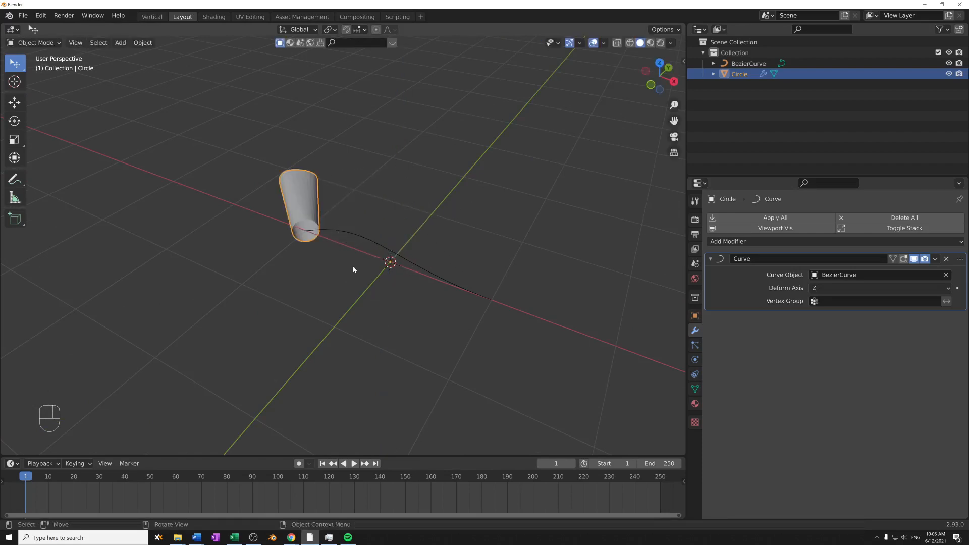
# - Set the Deform Axis of the tube's Curve modifier back to X
pyautogui.moveTo(353, 266); pyautogui.dragTo(388, 319, button='middle')
pyautogui.click(828, 288)
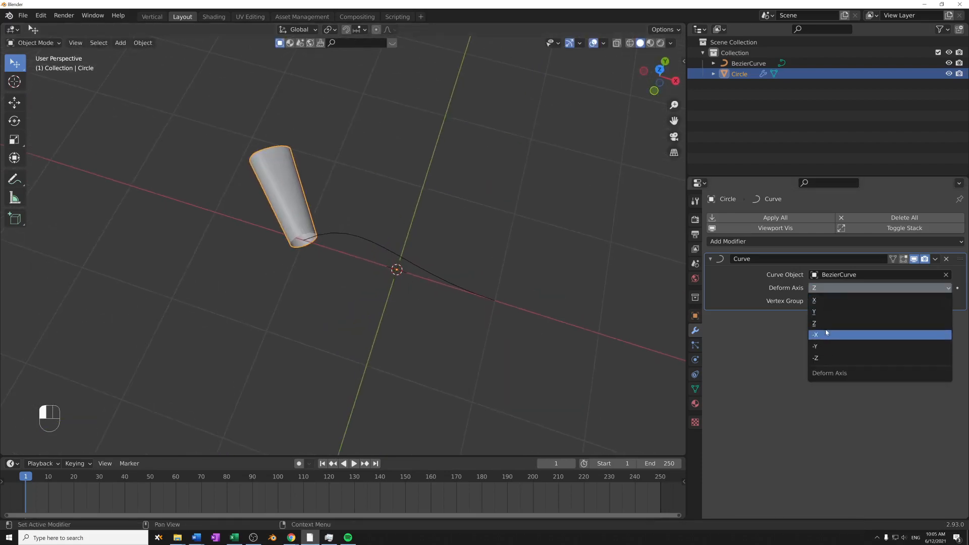
pyautogui.click(824, 301)
pyautogui.moveTo(580, 303); pyautogui.dragTo(509, 301, button='middle')
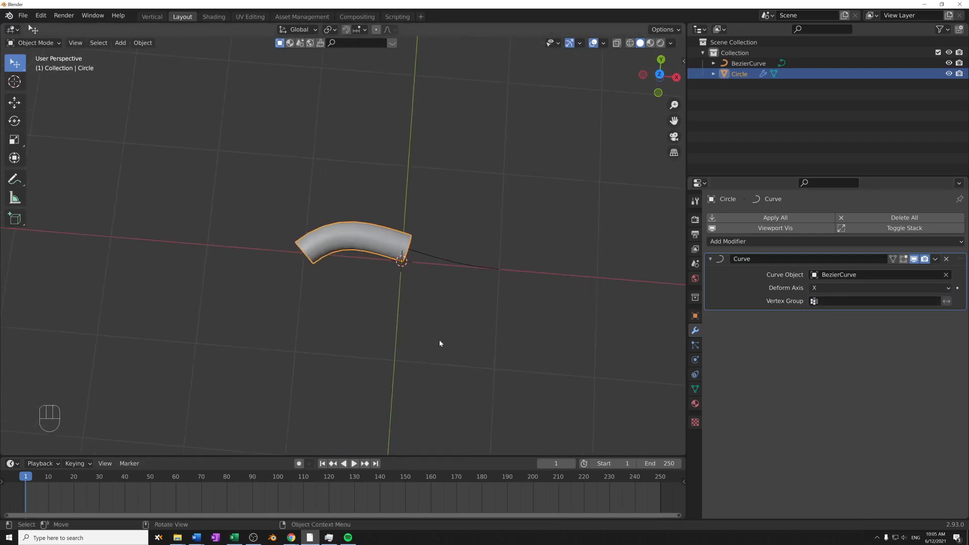
# - Try sliding the tube along the Bezier curve by moving it along the global X axis, and inspect its bend from a low angle
pyautogui.press('g')
pyautogui.press('x')
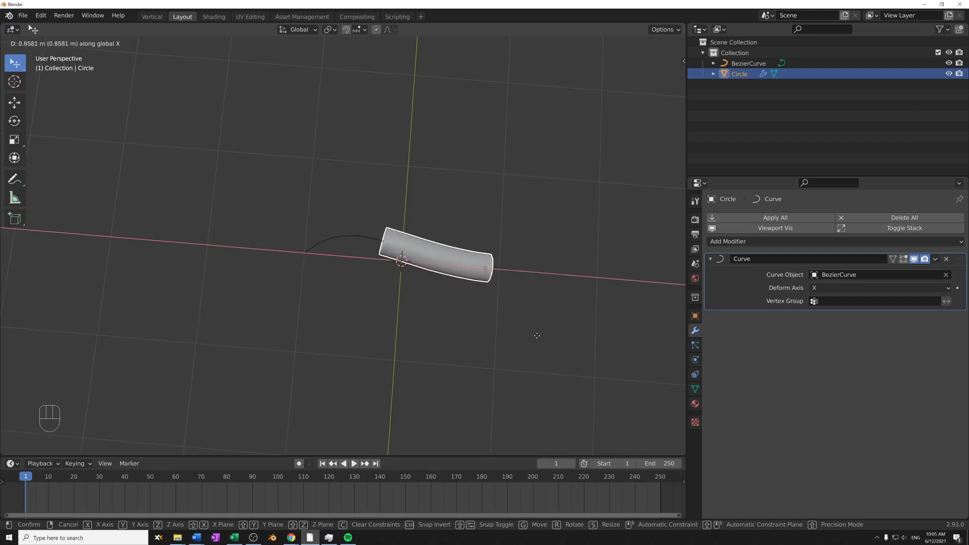
pyautogui.click(420, 326)
pyautogui.moveTo(420, 326); pyautogui.dragTo(435, 361, button='middle')
pyautogui.moveTo(435, 361); pyautogui.dragTo(416, 293, button='middle')
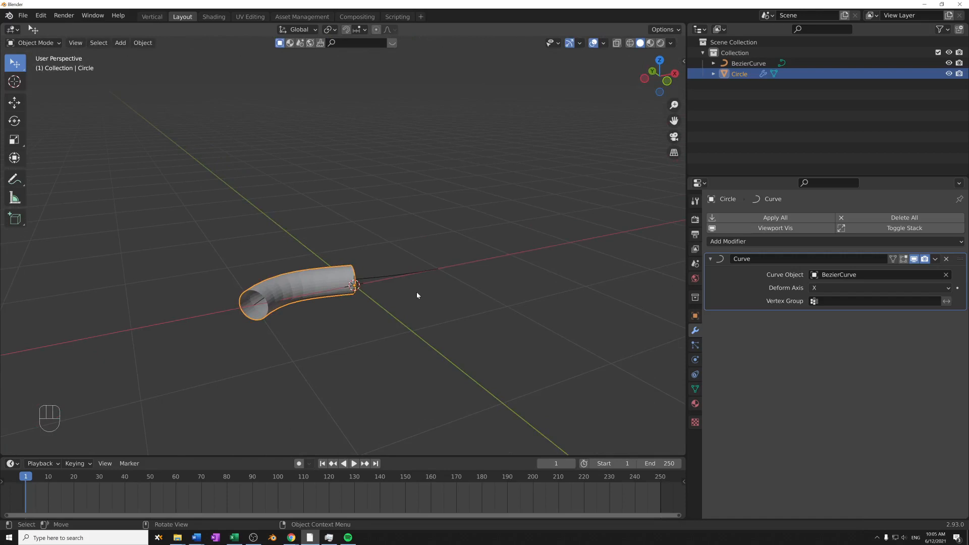